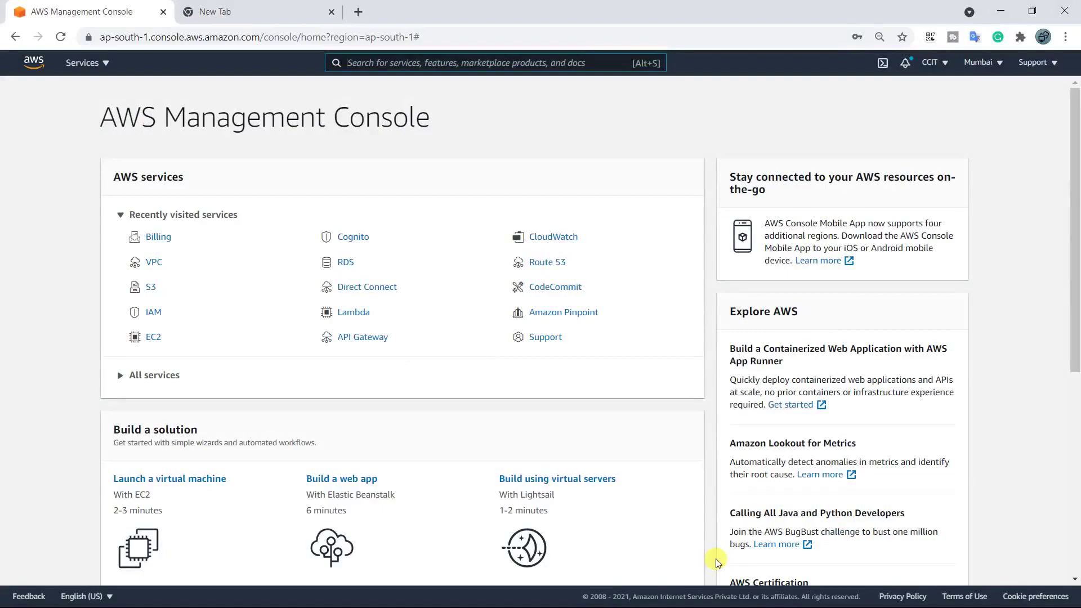
# Step: Open the VPC service in a new browser tab and view the list of VPCs
pyautogui.rightClick(154, 262)
pyautogui.click(177, 274)
pyautogui.click(274, 6)
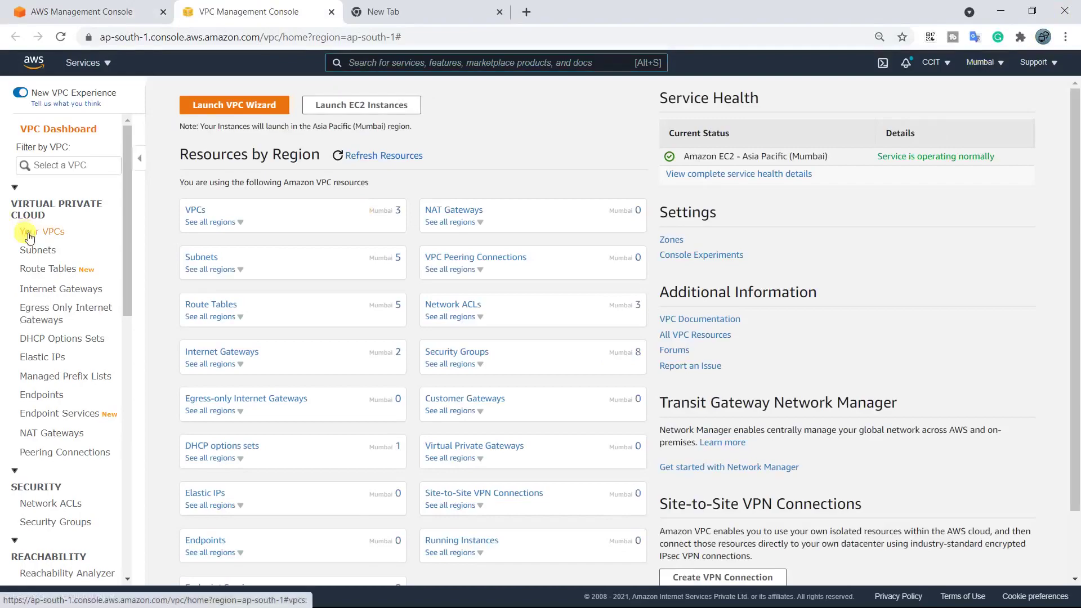
pyautogui.click(29, 235)
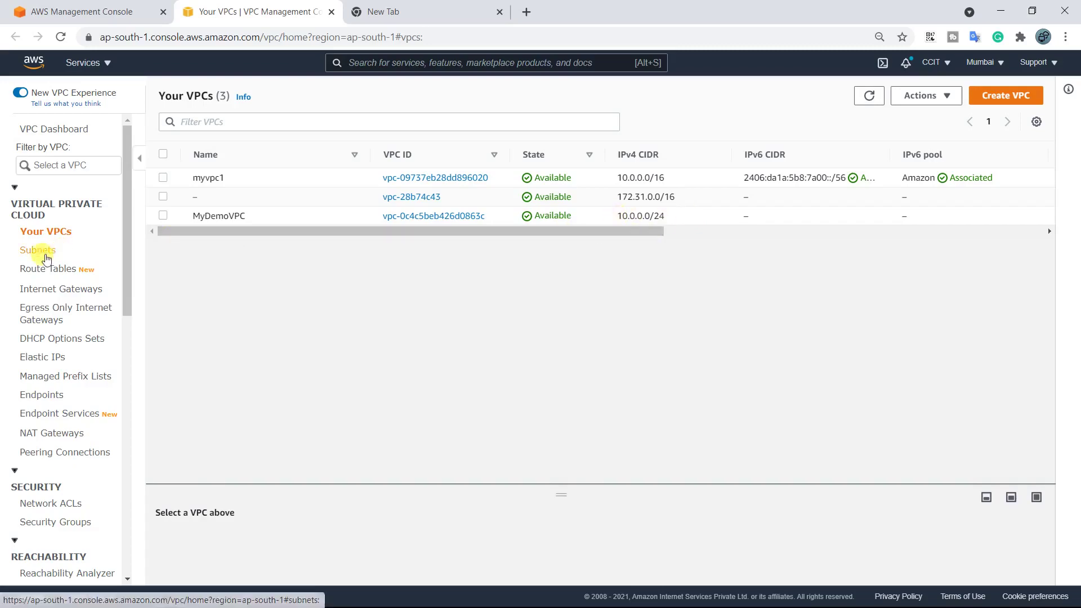
# Step: Examine the details of the MyDemoSN_Public and MyDemoSN_Private subnets, including their IPv4 CIDR ranges
pyautogui.click(45, 256)
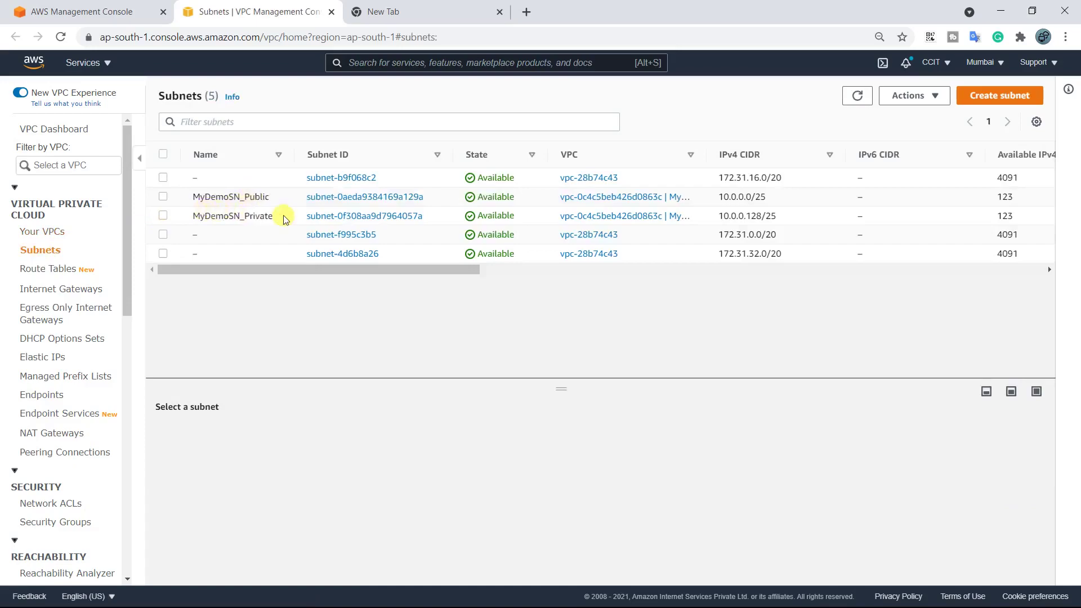
pyautogui.click(236, 197)
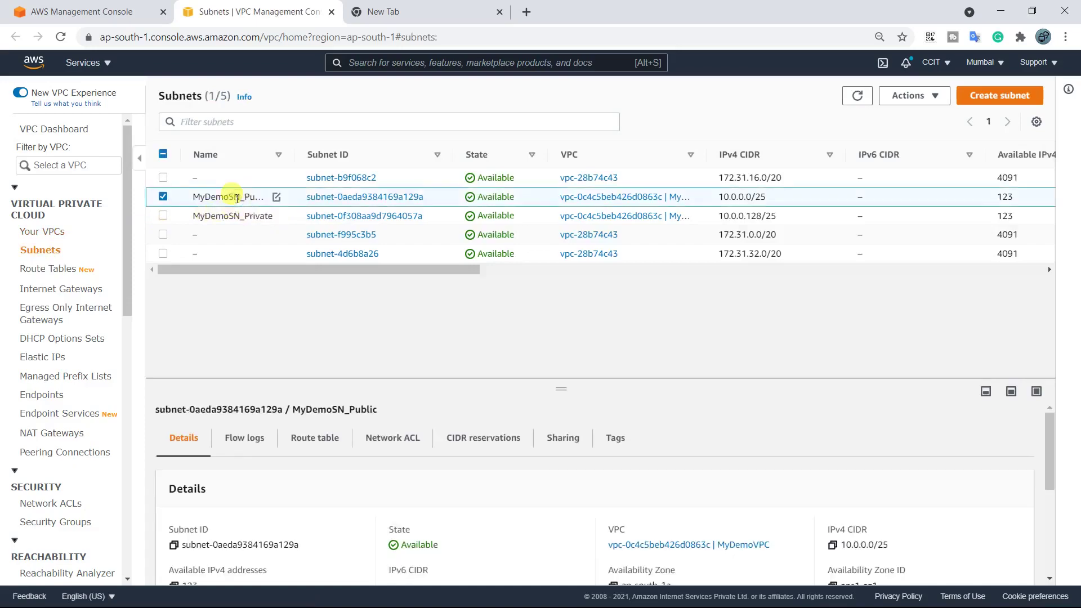
pyautogui.moveTo(565, 378); pyautogui.dragTo(567, 265)
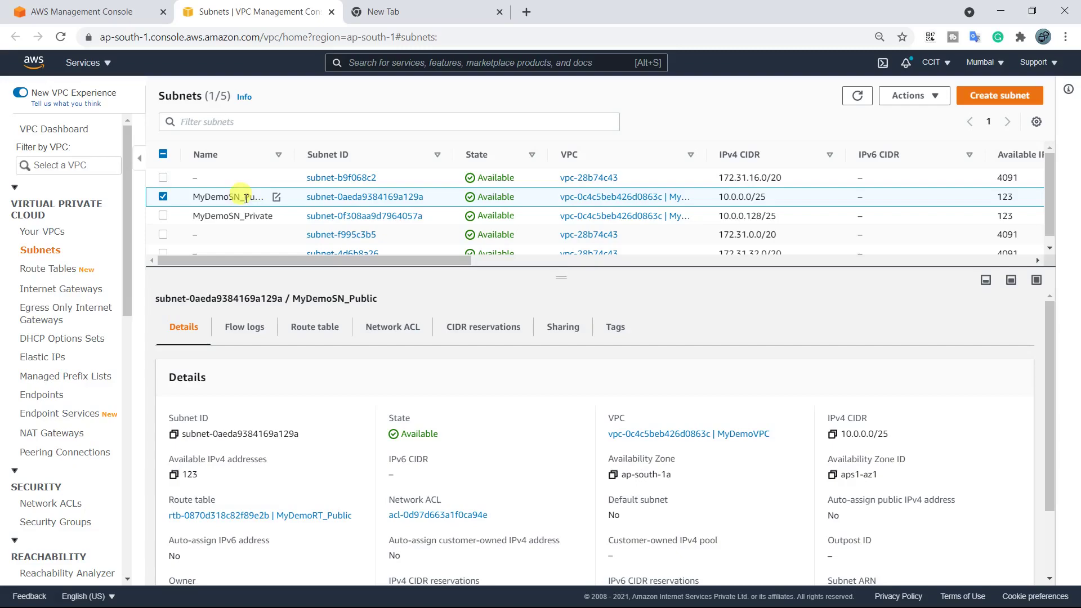
pyautogui.click(245, 216)
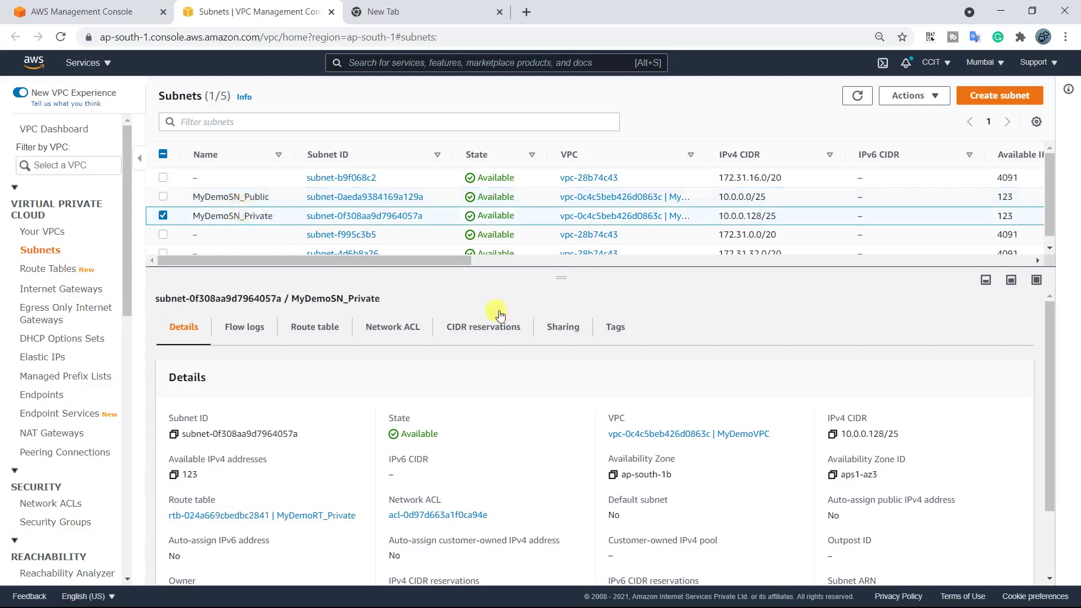
pyautogui.moveTo(841, 434); pyautogui.dragTo(881, 437)
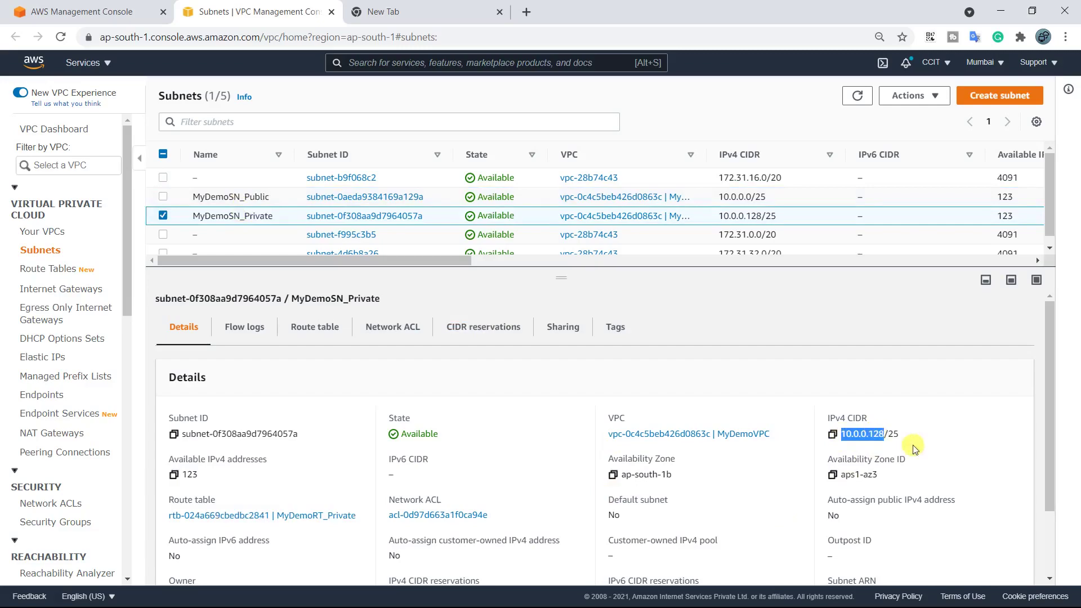
pyautogui.moveTo(253, 216)
# Step: Check the internet gateways and examine the routes of the MyDemoRT_Private and MyDemoRT_Public route tables
pyautogui.click(43, 270)
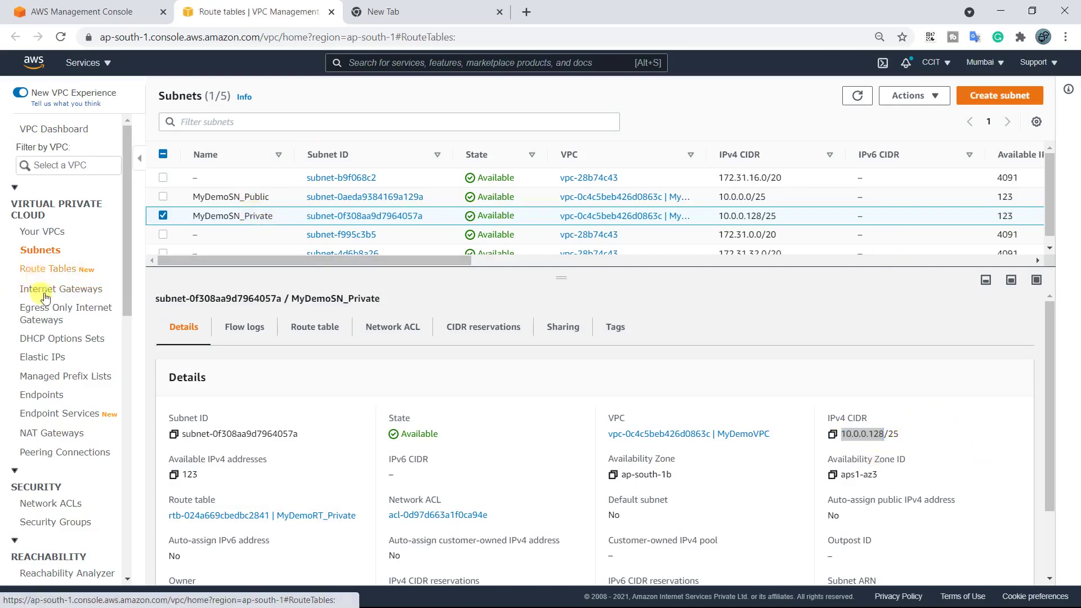
pyautogui.click(47, 293)
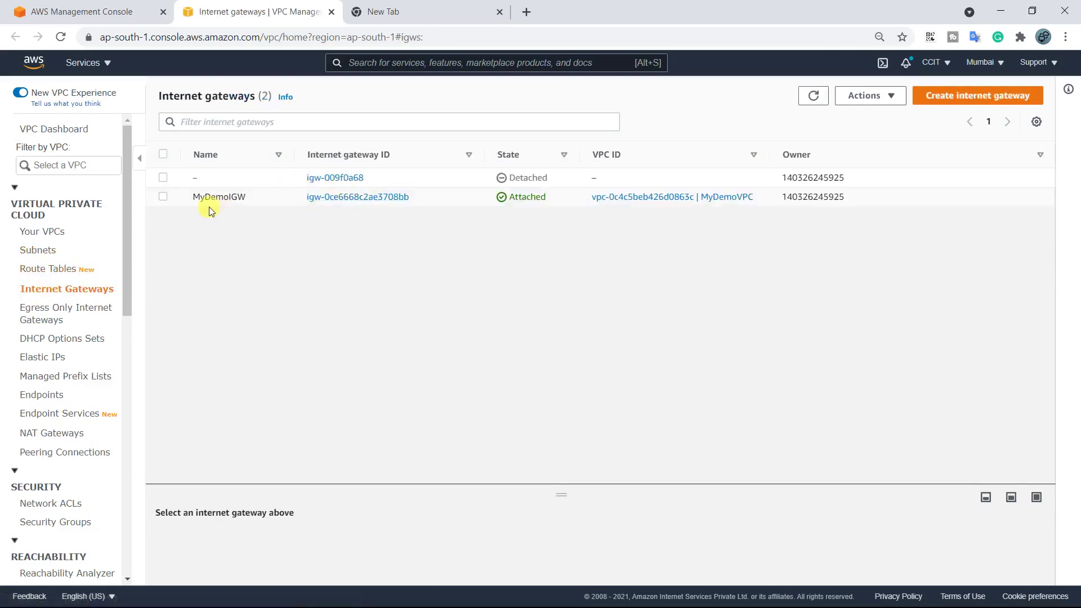
pyautogui.click(39, 271)
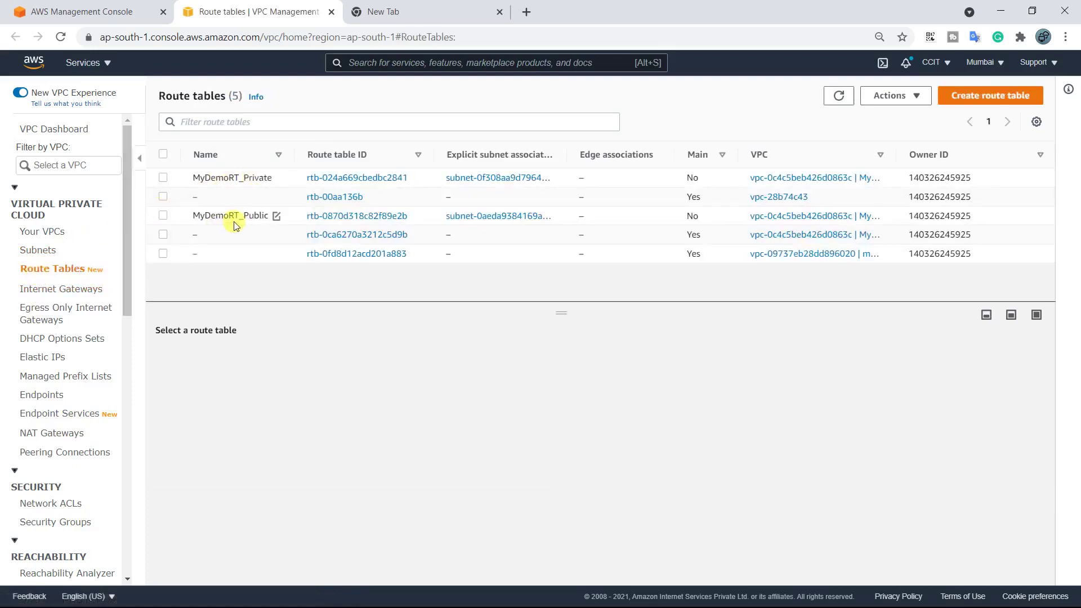
pyautogui.click(236, 173)
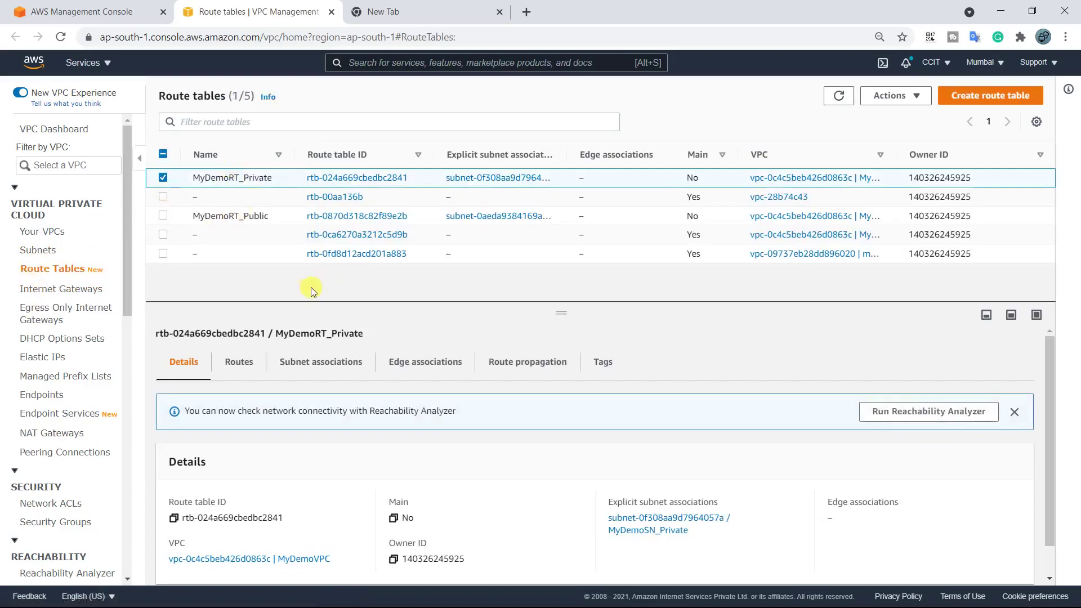
pyautogui.click(248, 363)
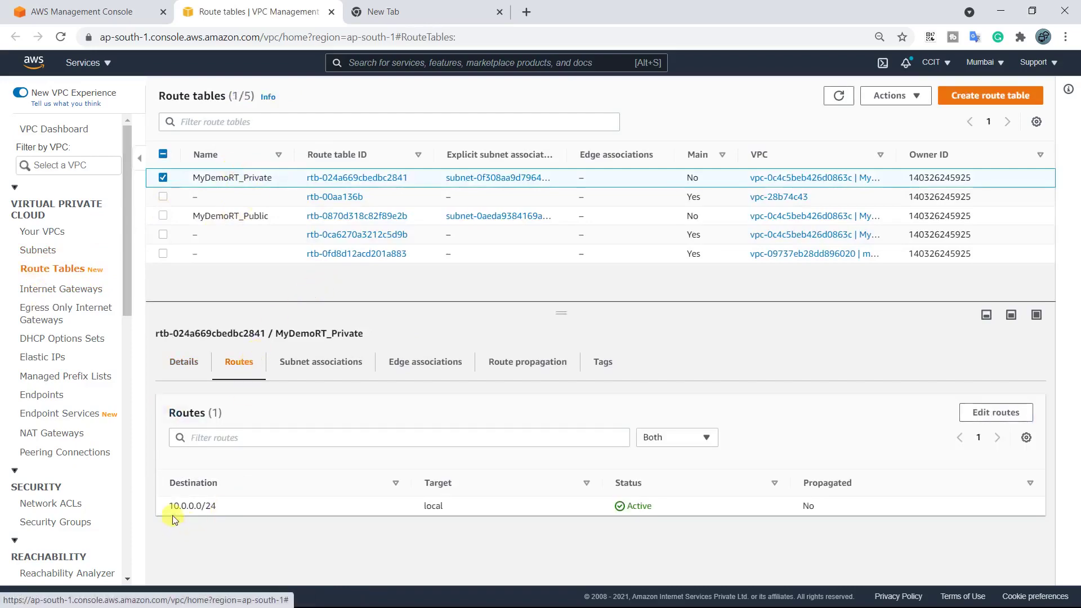
pyautogui.moveTo(167, 506); pyautogui.dragTo(229, 507)
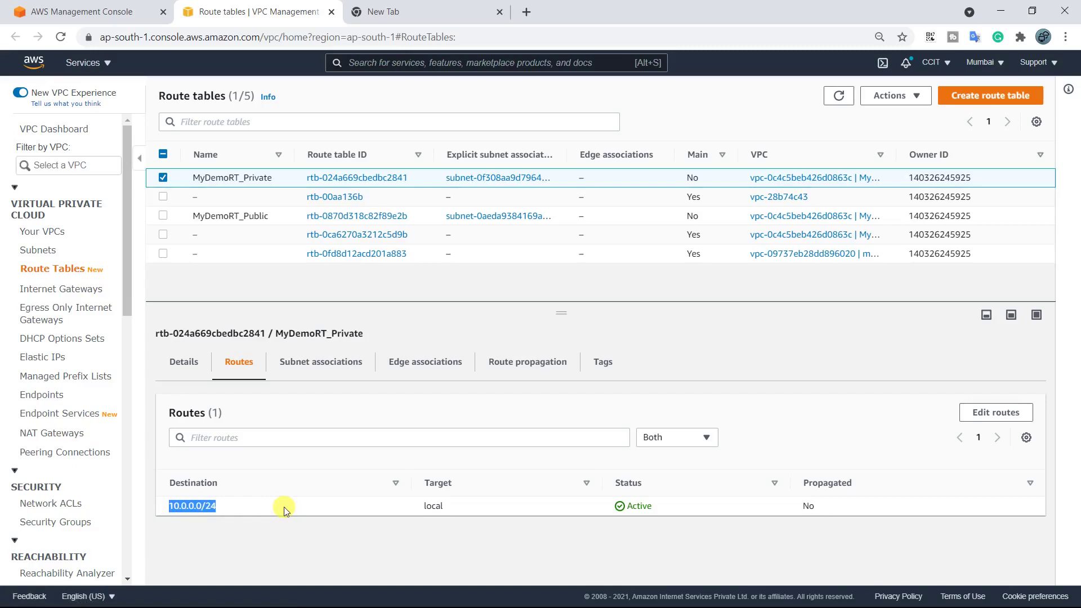
pyautogui.click(244, 218)
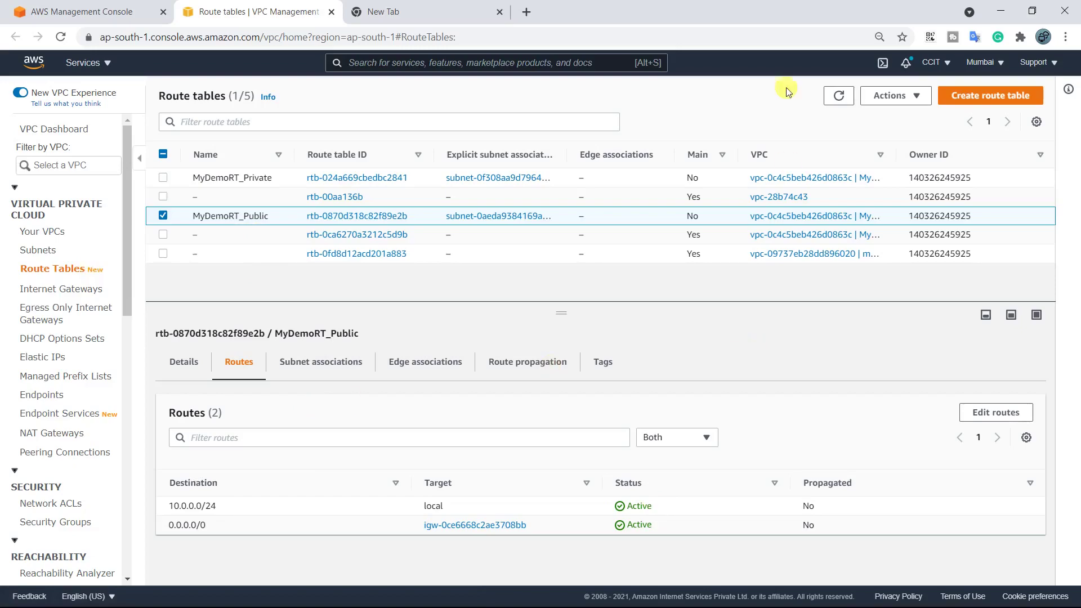
# Step: Open the EC2 service in a new browser tab and switch to it
pyautogui.click(111, 69)
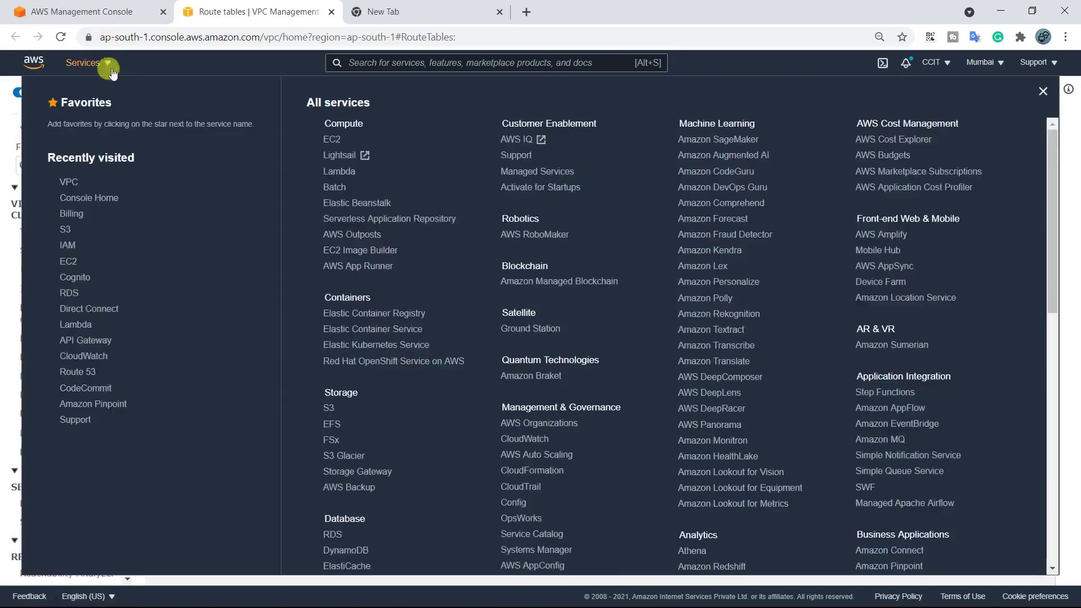
pyautogui.rightClick(68, 265)
pyautogui.click(93, 272)
pyautogui.hotkey('ctrl', 'Tab')
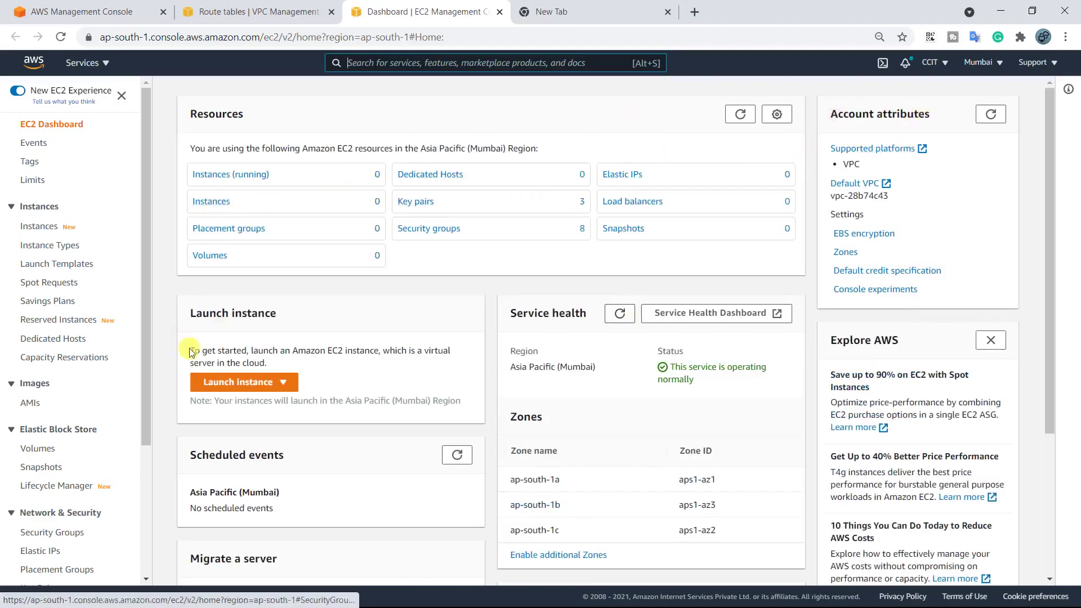
# Step: Start launching an instance with the Microsoft Windows Server 2019 Base image and keep the t2.micro instance type
pyautogui.click(236, 387)
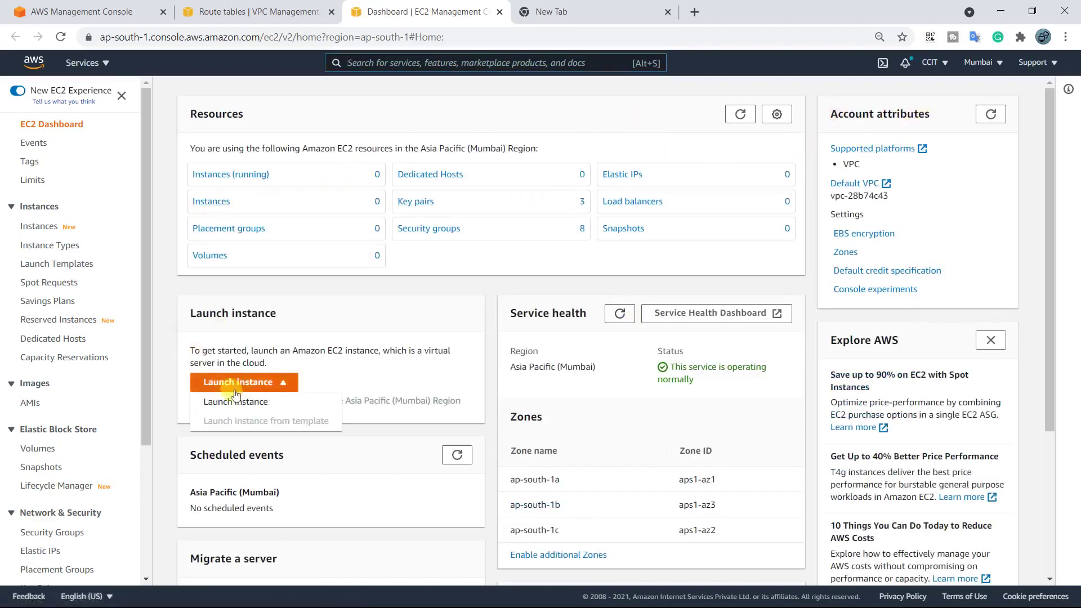
pyautogui.click(235, 401)
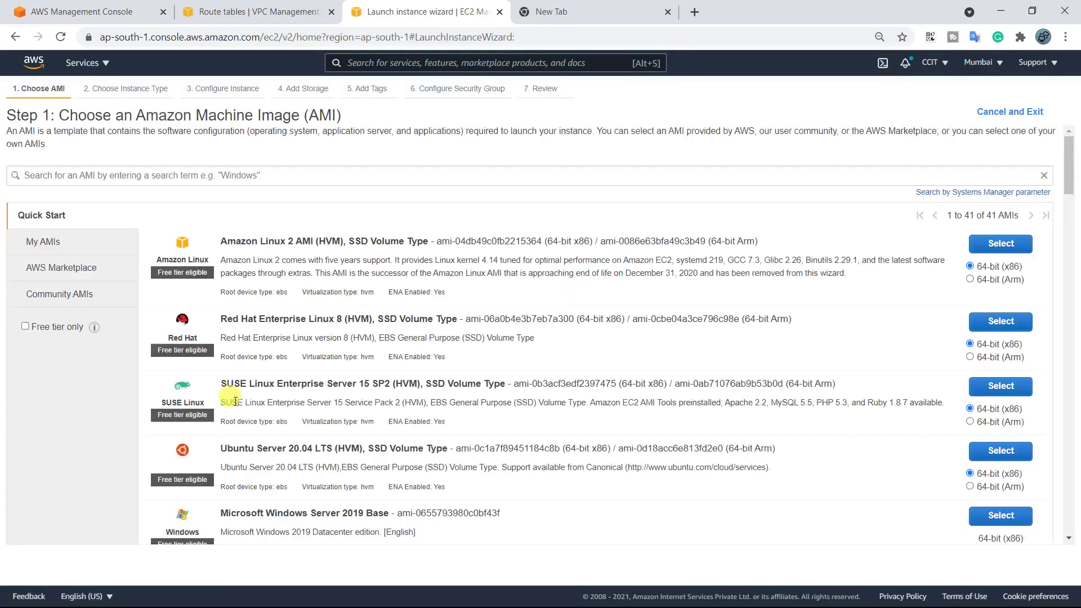
pyautogui.scroll(-6, 374, 407)
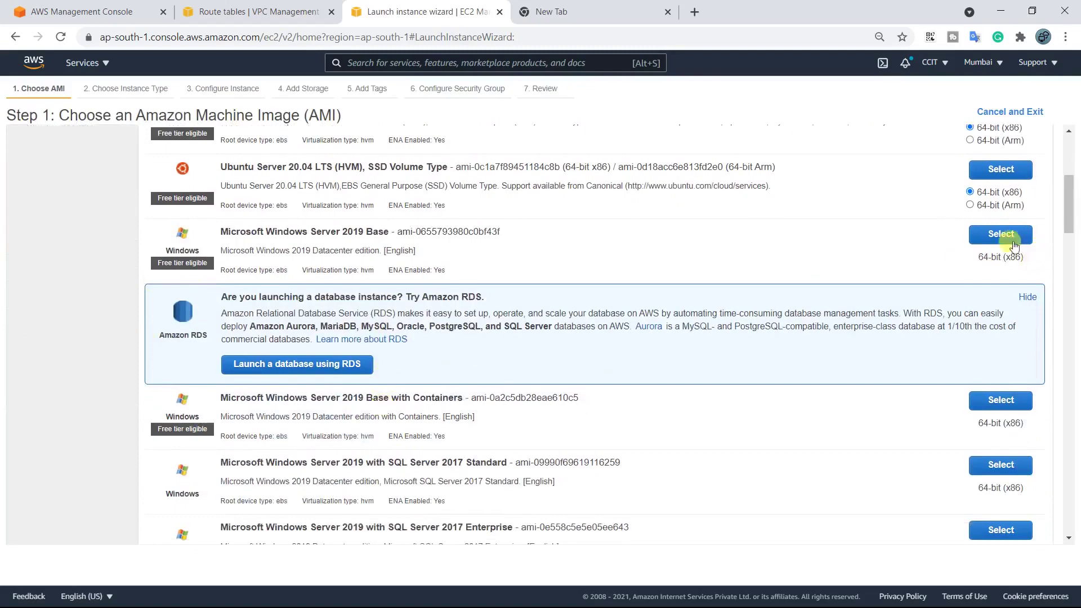
pyautogui.click(995, 241)
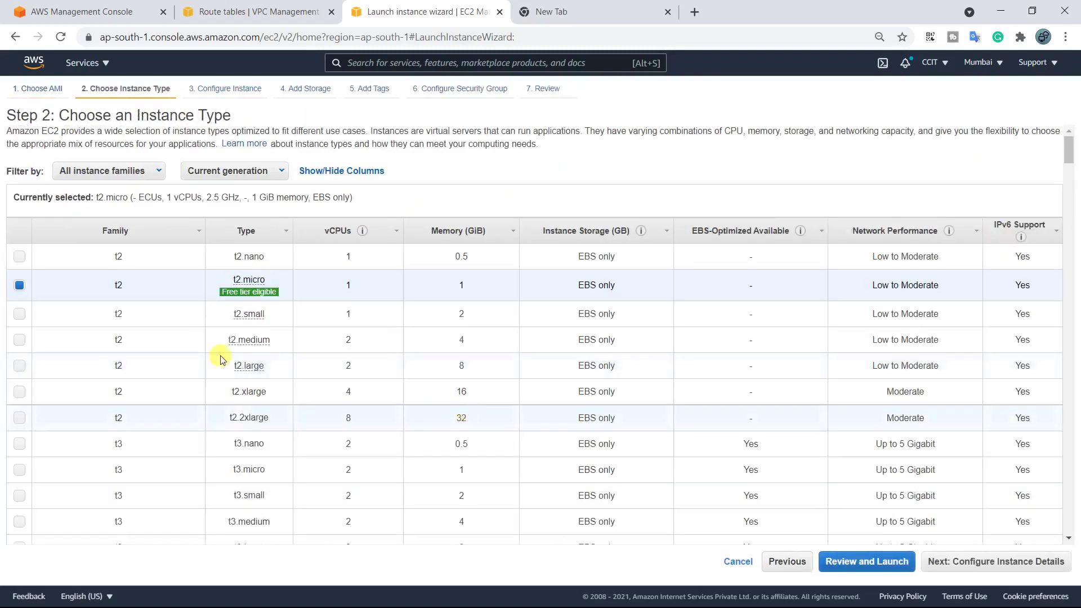
pyautogui.click(968, 560)
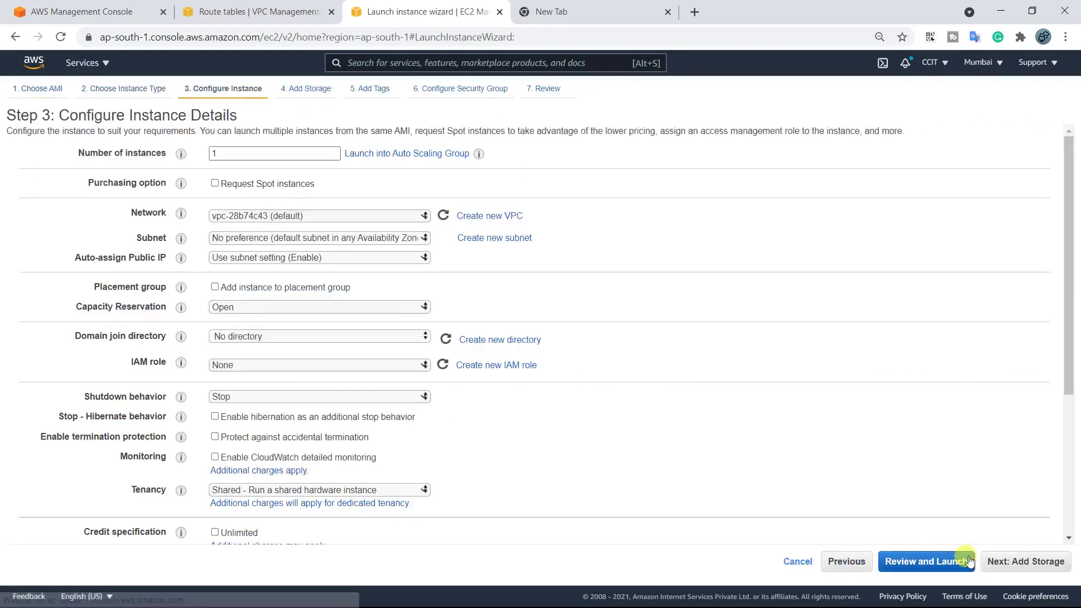
# Step: Place the instance in MyDemoVPC on the MyDemoSN_Public subnet, enable auto-assigned public IP, and proceed to storage
pyautogui.click(246, 221)
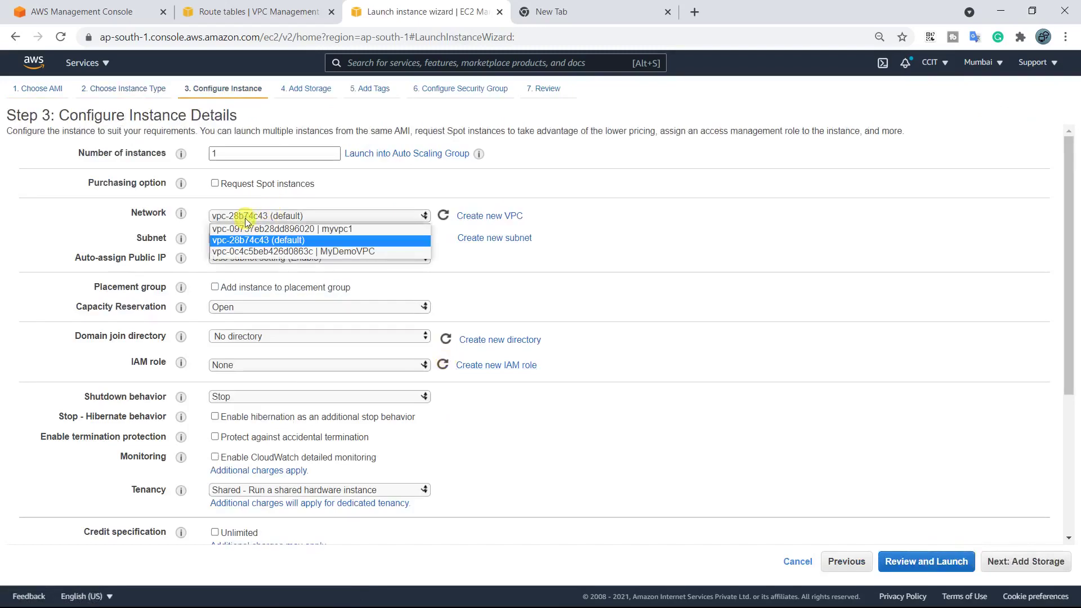
pyautogui.click(267, 253)
pyautogui.click(332, 240)
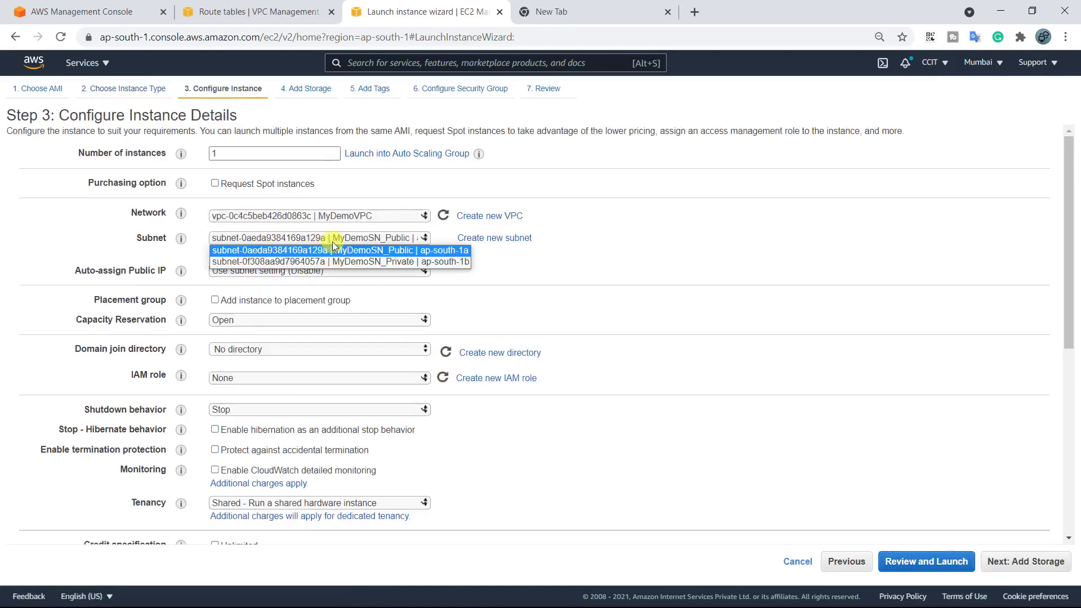
pyautogui.click(354, 253)
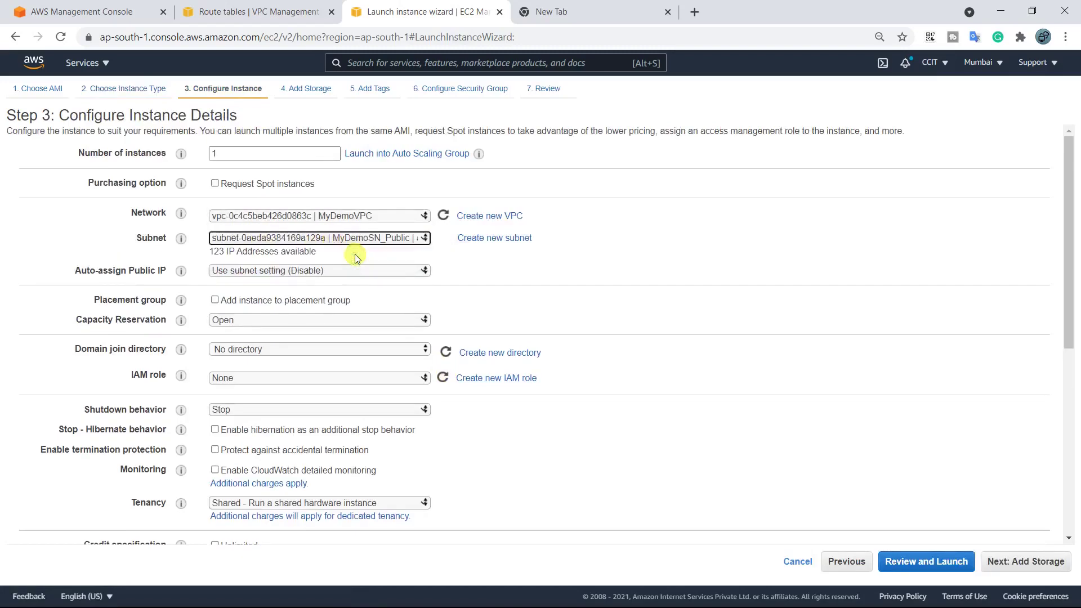
pyautogui.click(319, 272)
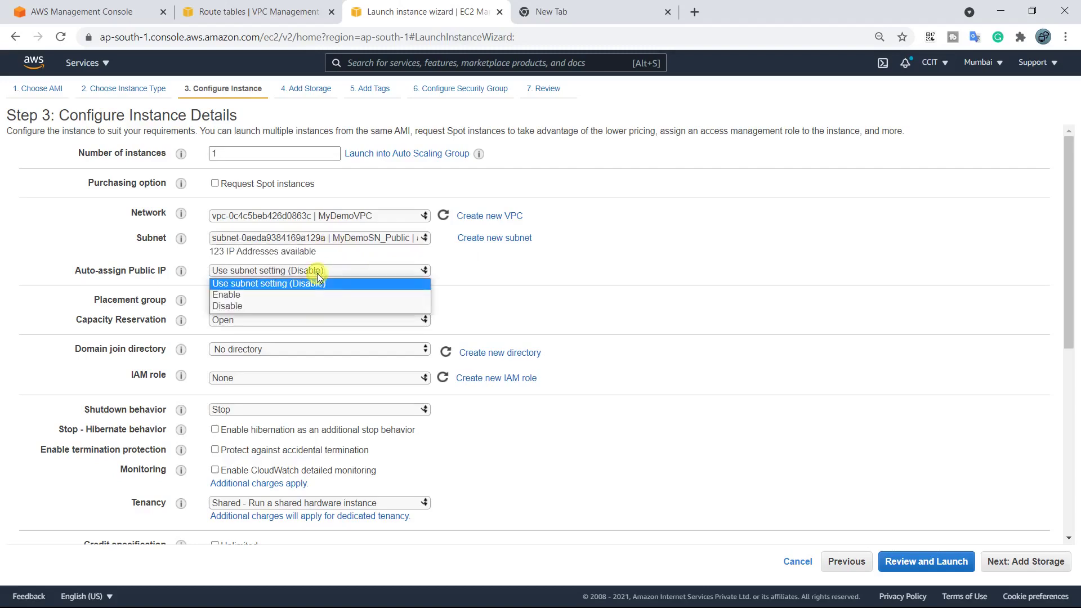
pyautogui.click(228, 294)
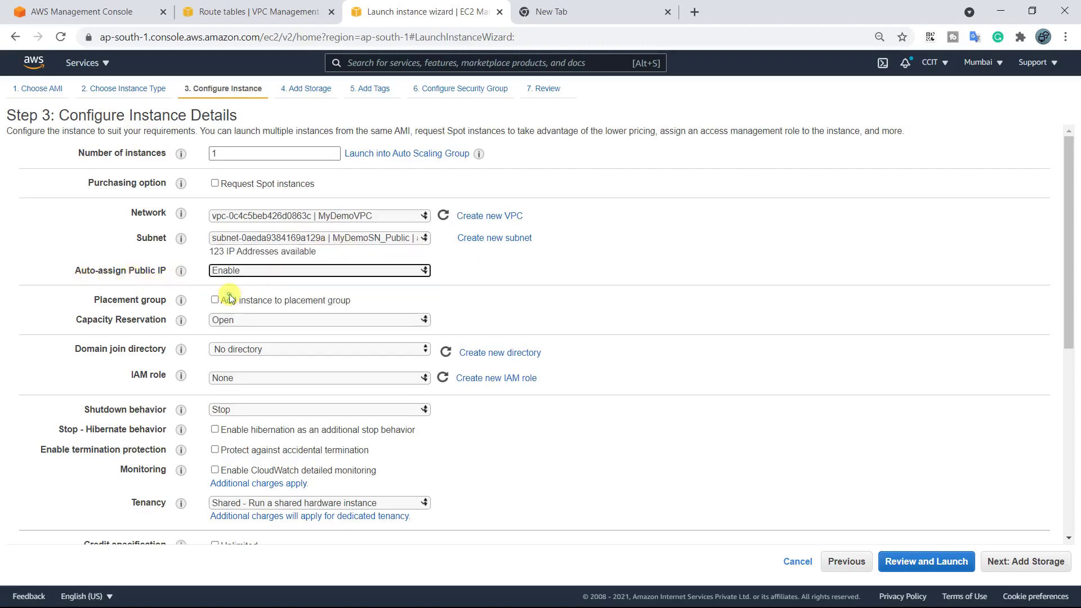
pyautogui.click(1014, 562)
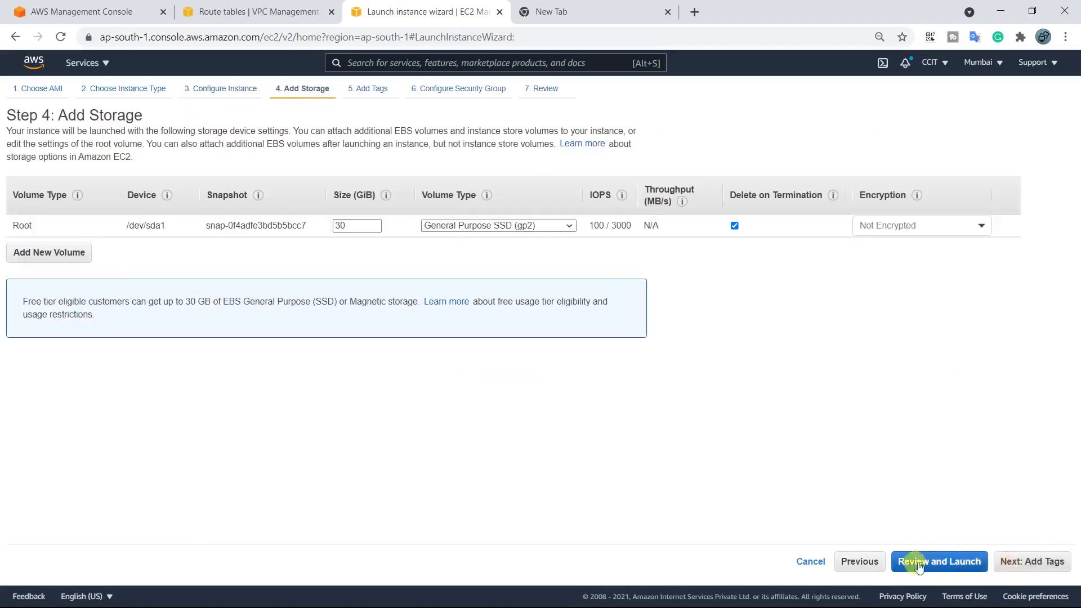
# Step: Keep the default storage and add a Name tag with the value "MyPublic EC2"
pyautogui.click(1029, 564)
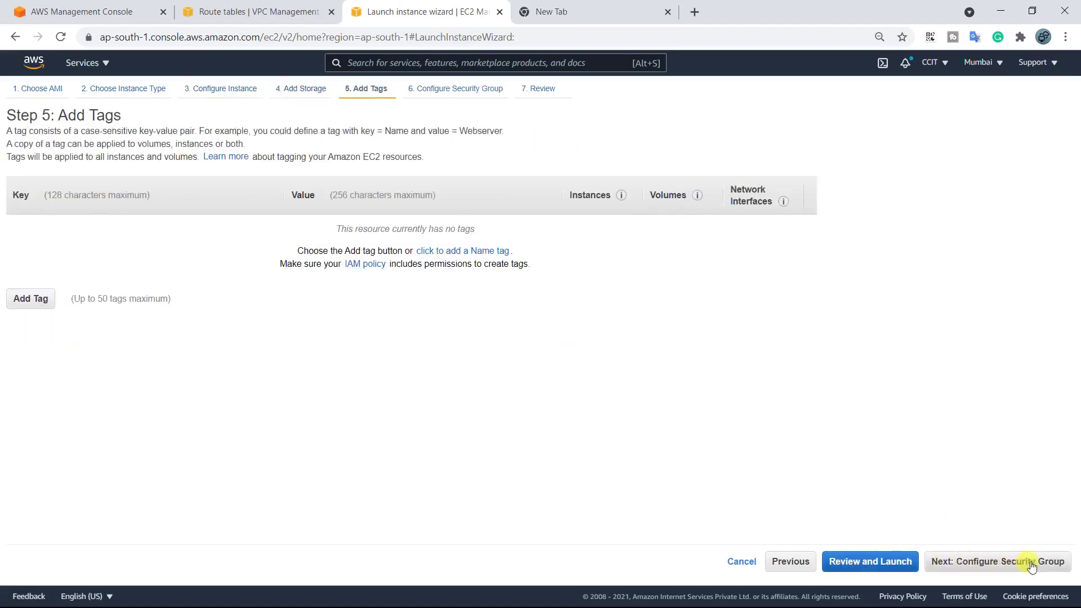
pyautogui.click(10, 300)
pyautogui.write('Name')
pyautogui.press('Tab')
pyautogui.write('M')
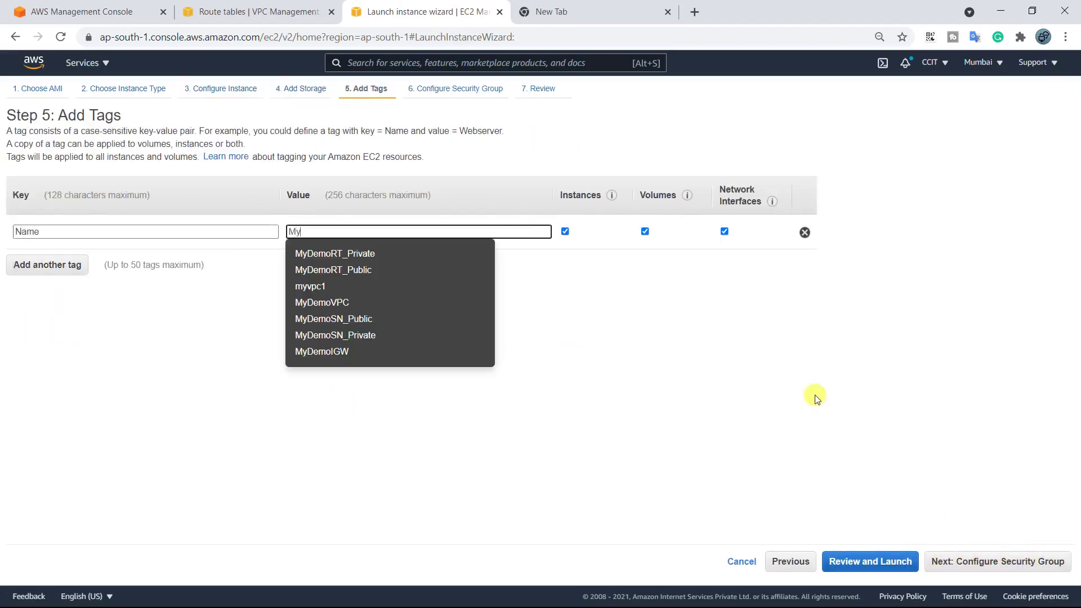
pyautogui.write('yPublic EC2')
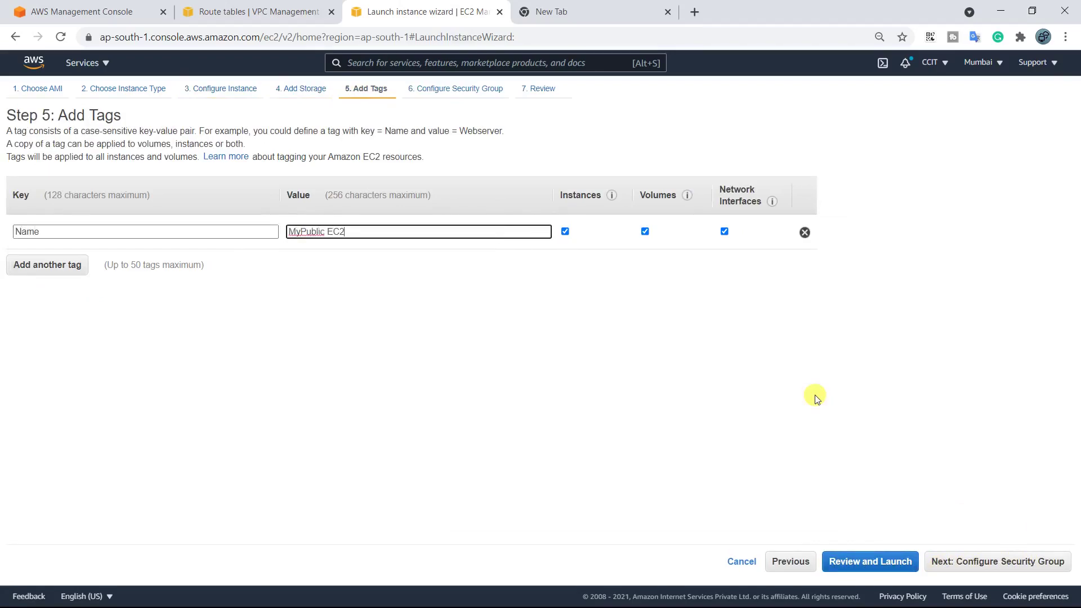
pyautogui.click(973, 561)
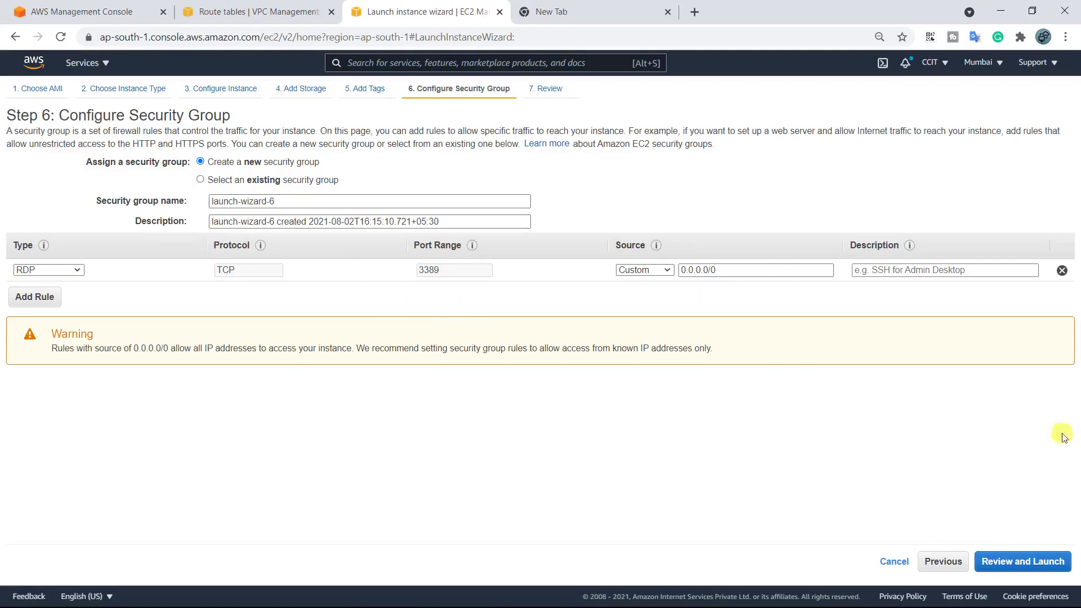
# Step: Launch the instance with the default security group and a new, downloaded key pair named MywindowsKP_02082021, and view the instances
pyautogui.click(1008, 561)
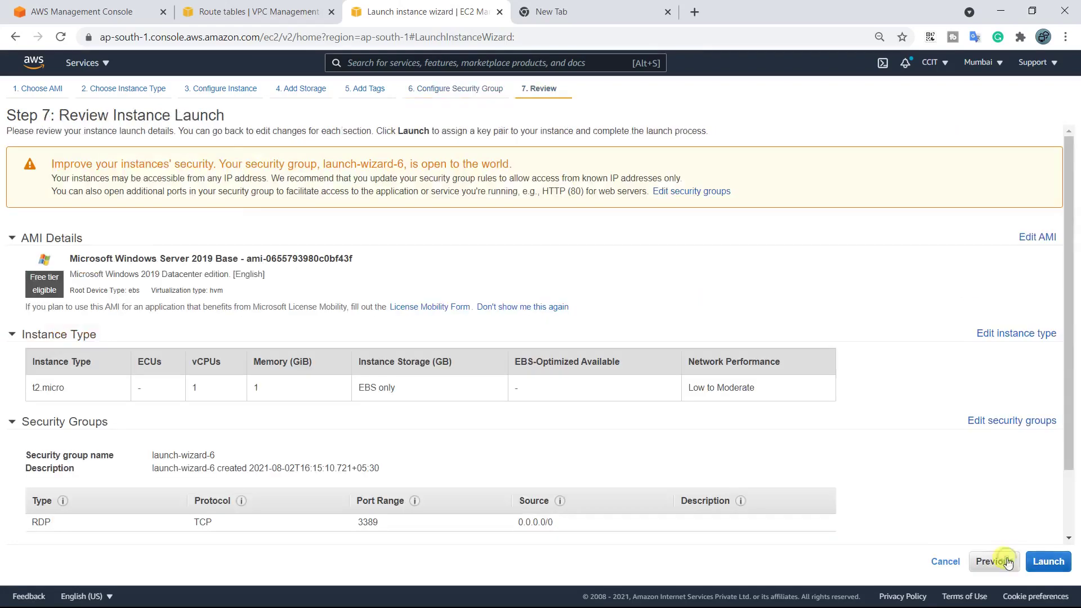
pyautogui.click(1049, 564)
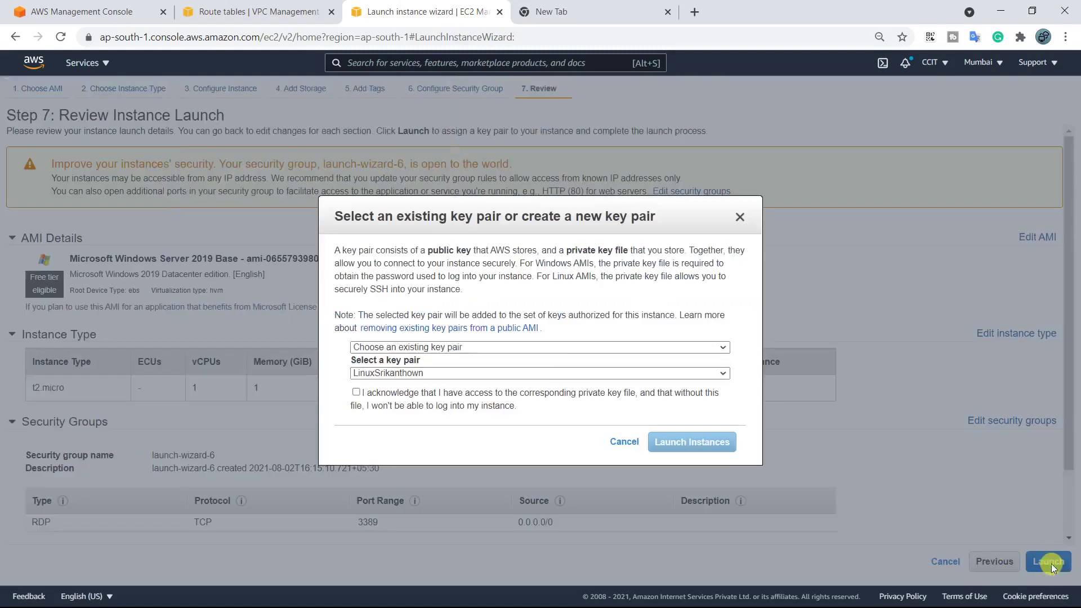
pyautogui.click(461, 347)
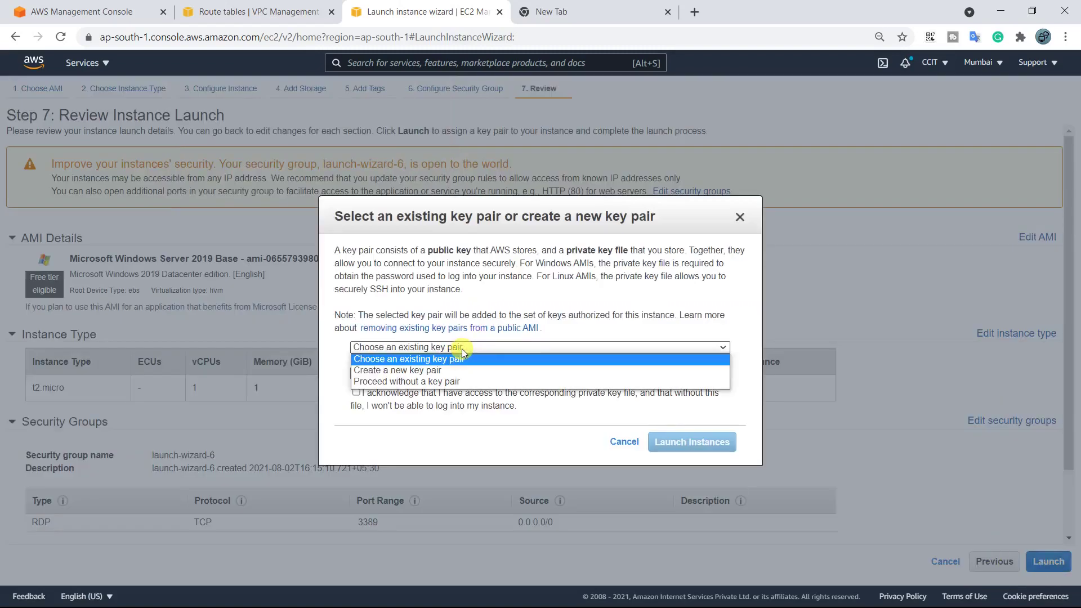
pyautogui.click(436, 367)
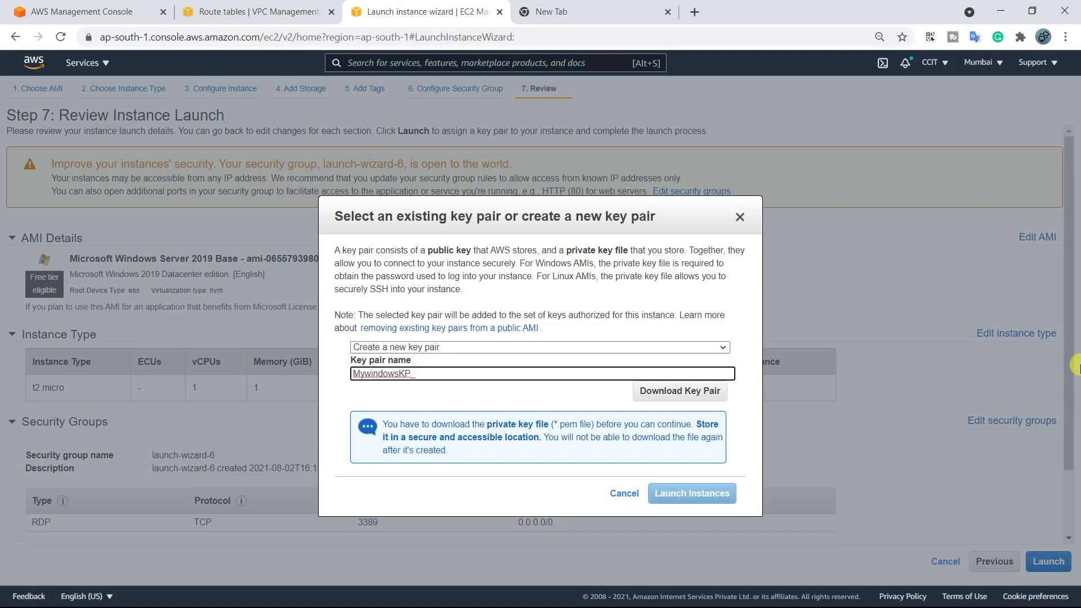
pyautogui.write('02082021')
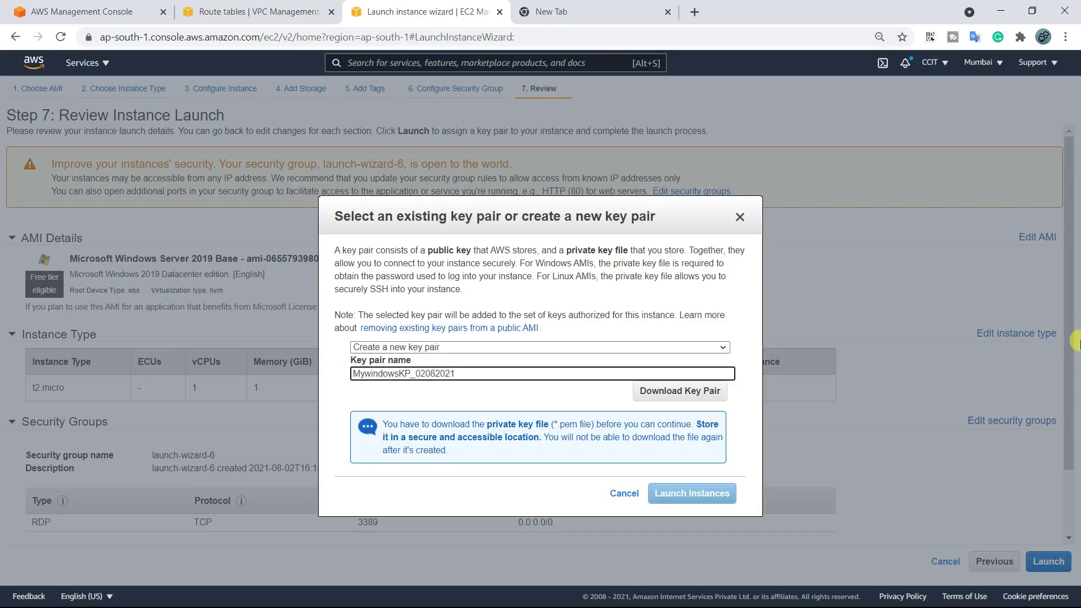
pyautogui.click(660, 391)
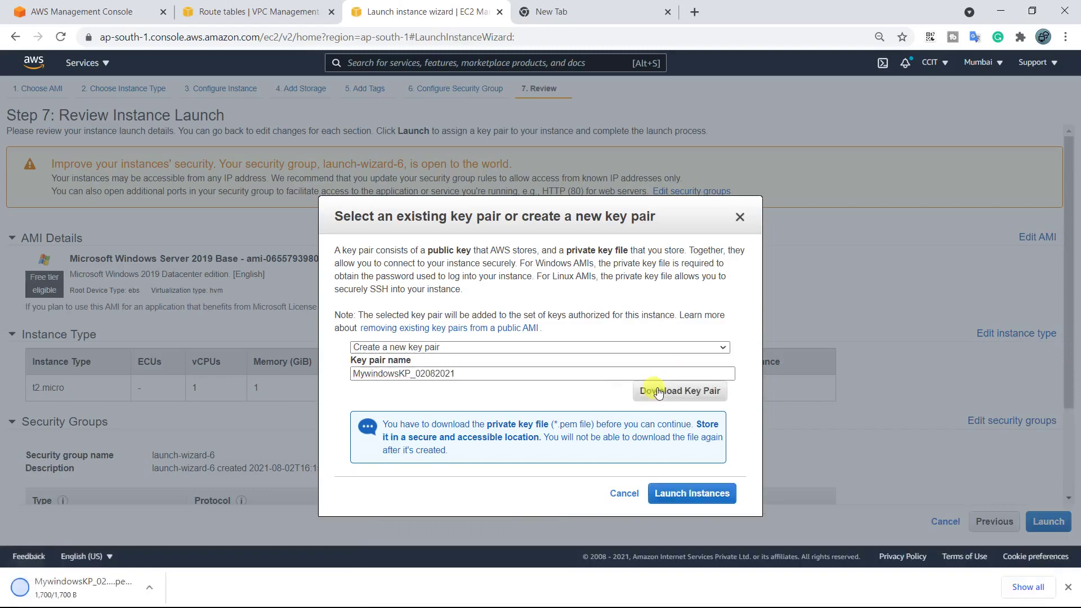
pyautogui.click(671, 496)
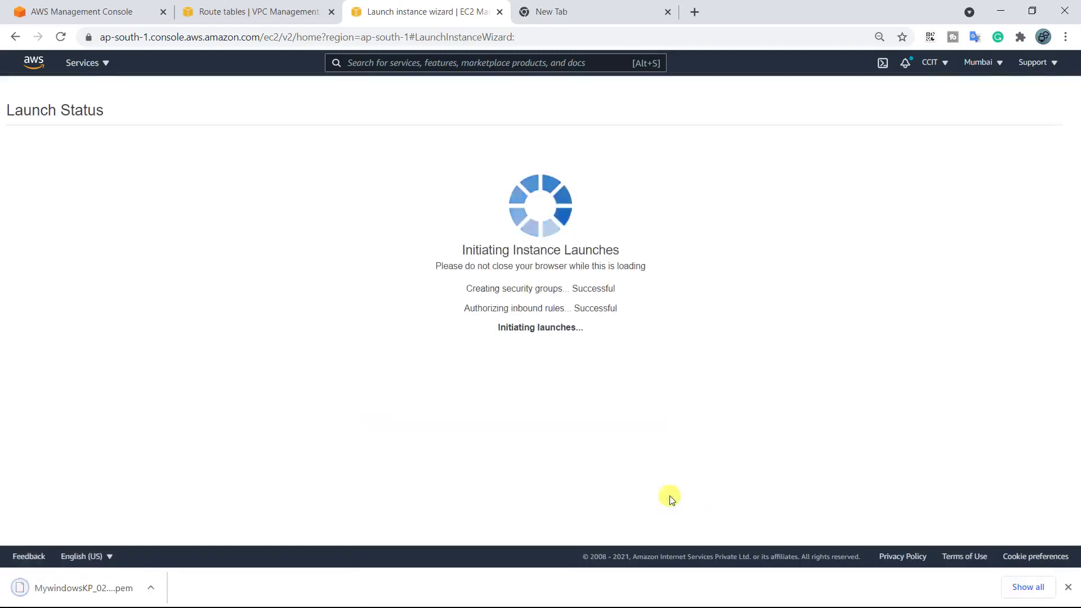
pyautogui.click(1037, 506)
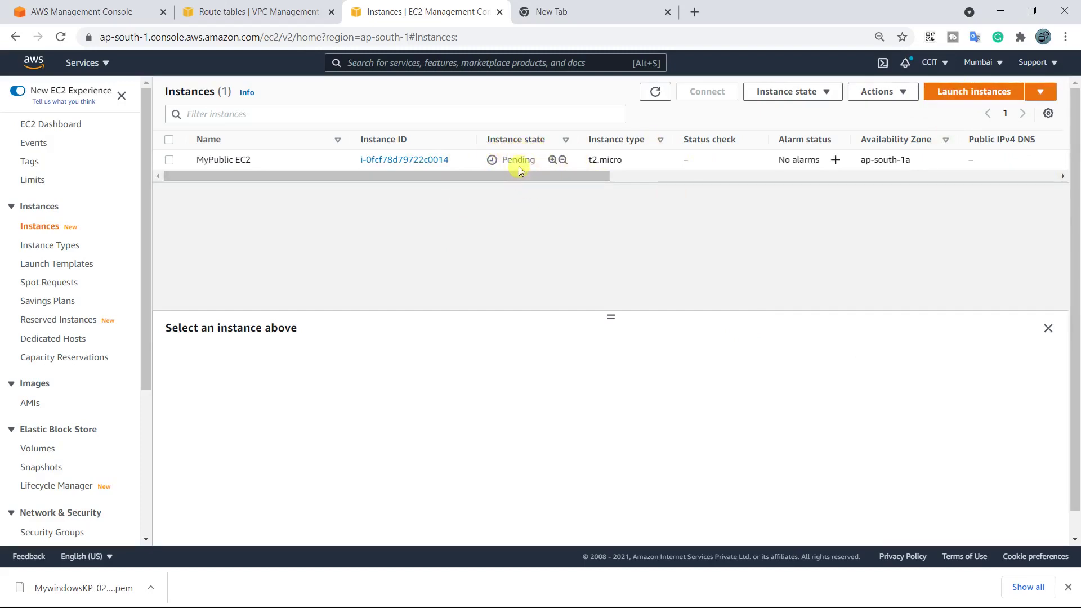
# Step: Start launching another instance with the Microsoft Windows Server 2019 Base image, keeping the t2.micro instance type
pyautogui.click(966, 92)
pyautogui.scroll(-4, 550, 302)
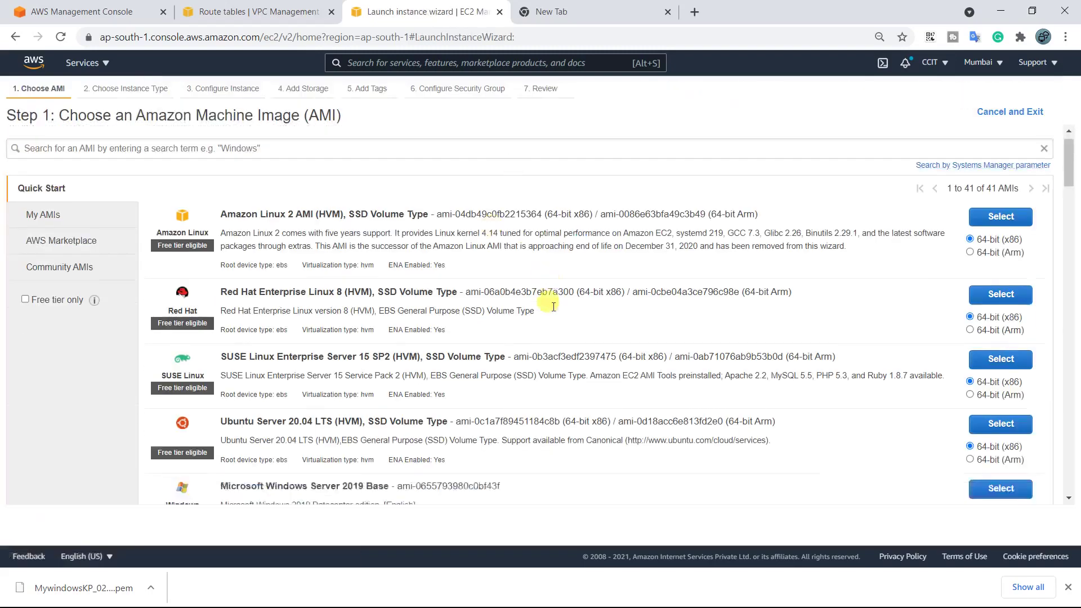
pyautogui.click(983, 310)
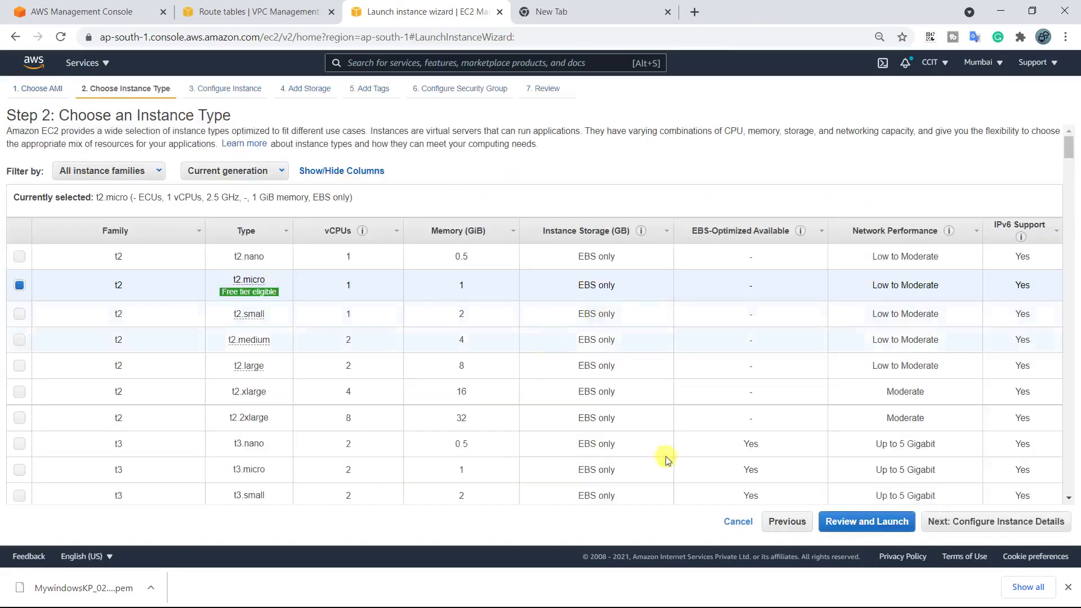
pyautogui.click(1034, 524)
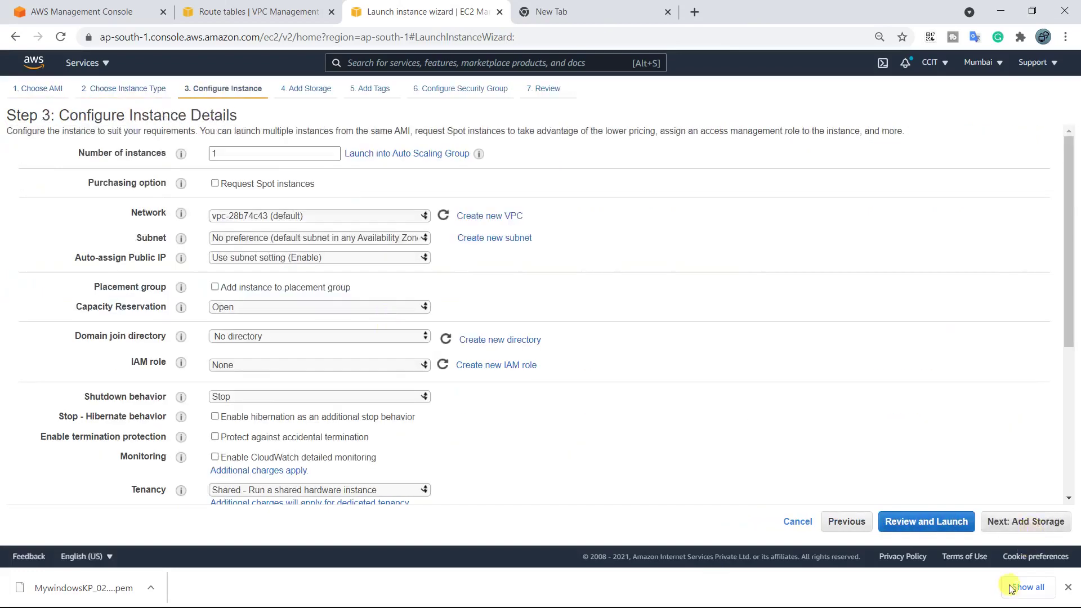
pyautogui.click(1069, 587)
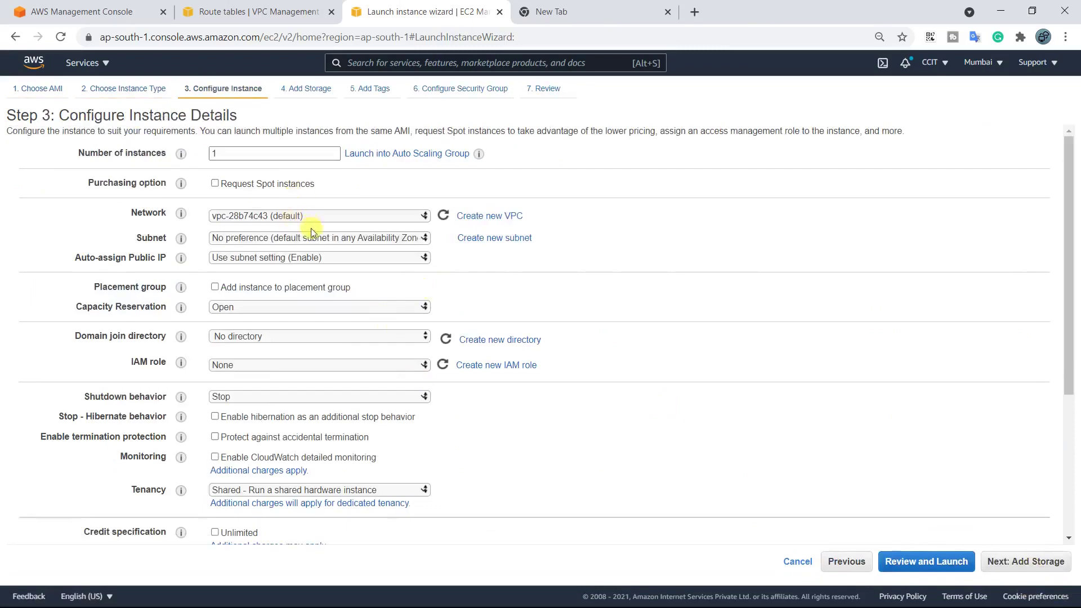
# Step: Place the instance in MyDemoVPC on the MyDemoSN_Private subnet, enable auto-assigned public IP, and proceed to storage
pyautogui.click(337, 217)
pyautogui.click(338, 251)
pyautogui.click(346, 237)
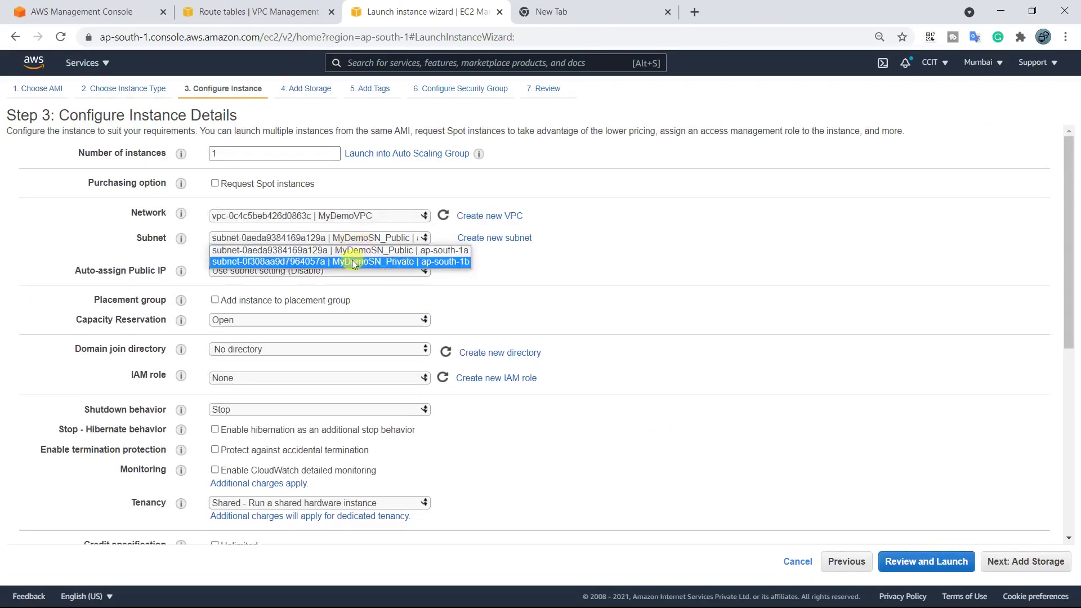
pyautogui.click(353, 262)
pyautogui.click(307, 271)
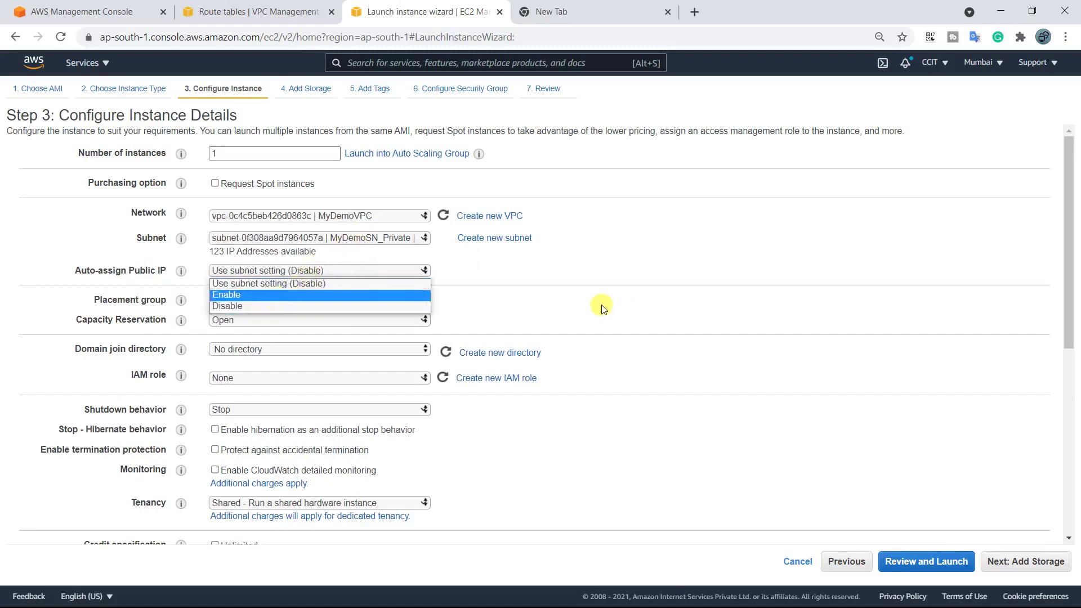
pyautogui.click(286, 296)
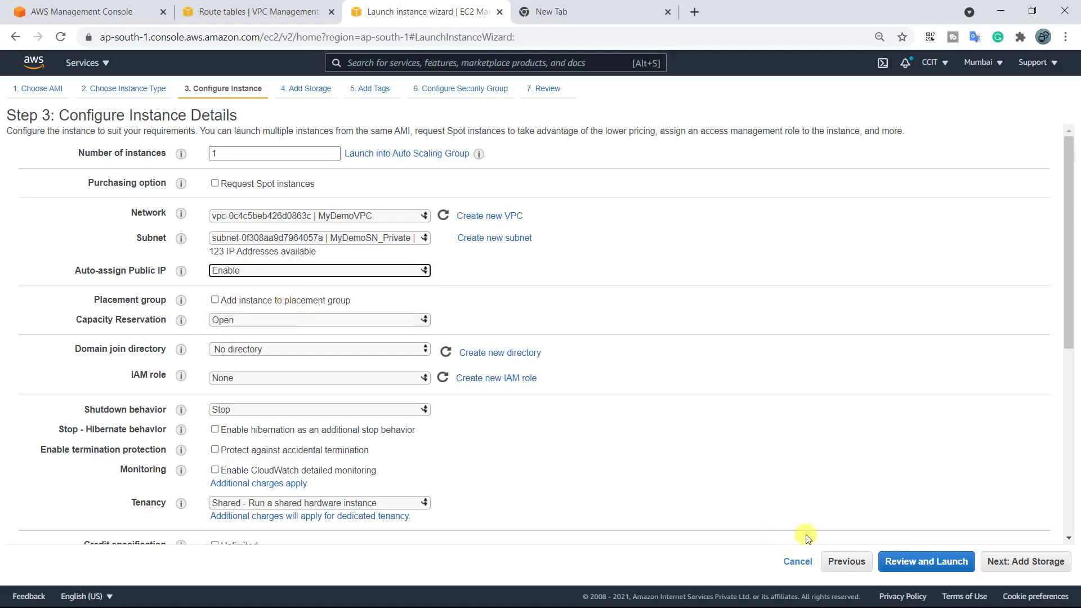
pyautogui.click(1027, 564)
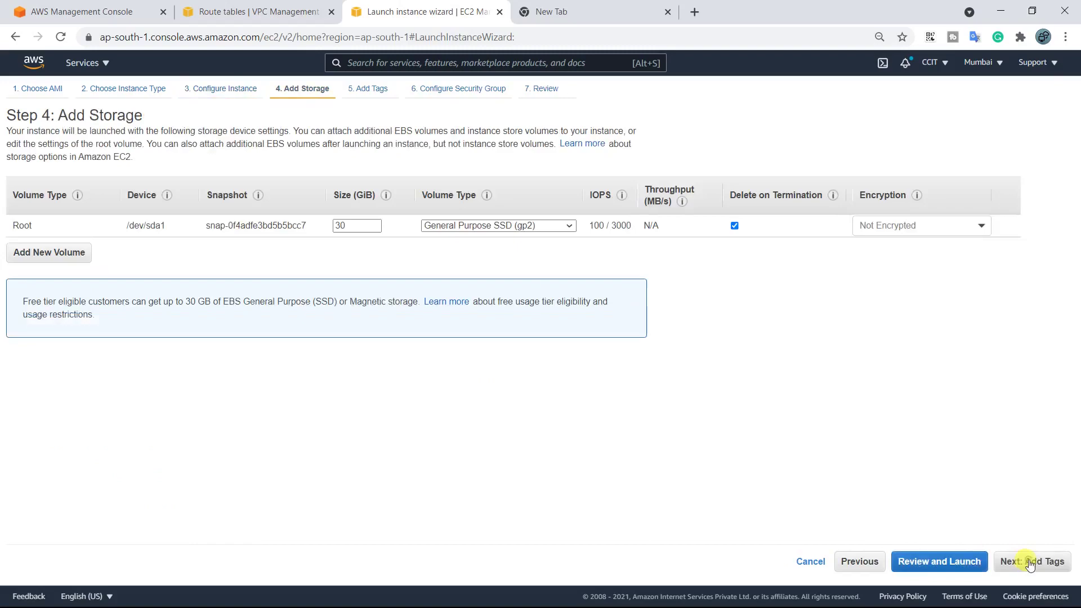
# Step: Keep the default storage and add a Name tag with the value "MyPrivate EC2"
pyautogui.click(1030, 564)
pyautogui.click(46, 299)
pyautogui.write('Name')
pyautogui.press('Tab')
pyautogui.write('P')
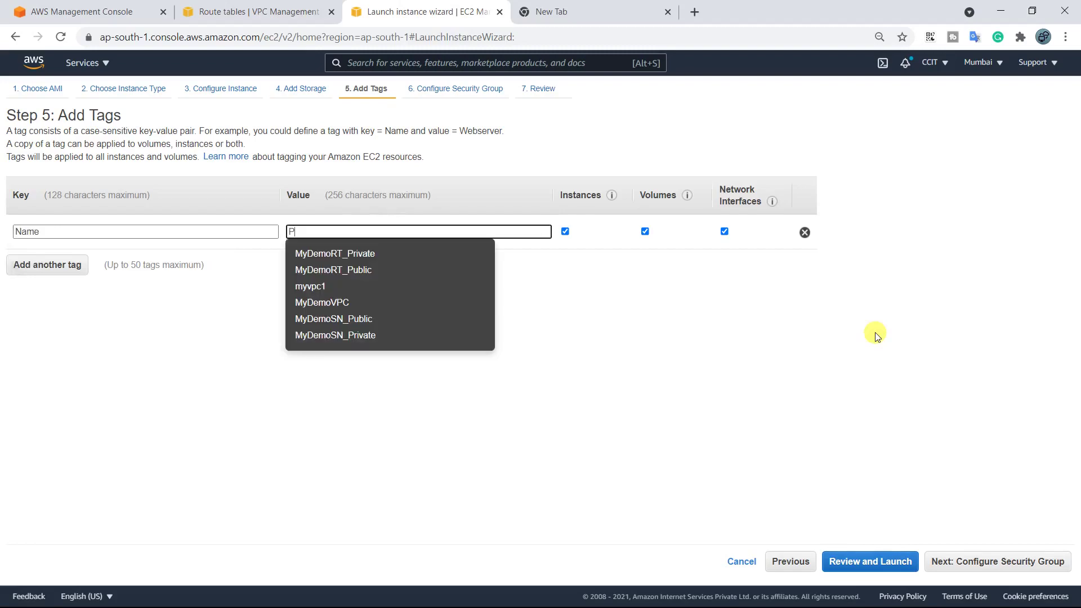
pyautogui.press('BackSpace')
pyautogui.write('MyPrivate EC2')
pyautogui.click(965, 561)
# Step: Launch the instance with the default security group and the existing key pair MywindowsKP_02082021, acknowledging private key access, and view the instances
pyautogui.click(982, 561)
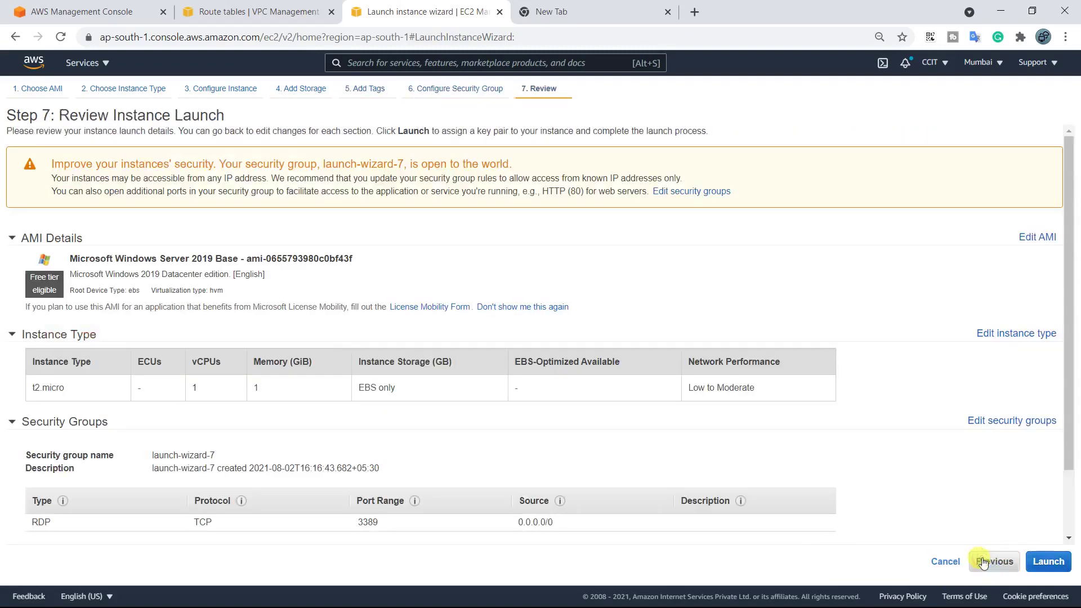
pyautogui.click(1046, 562)
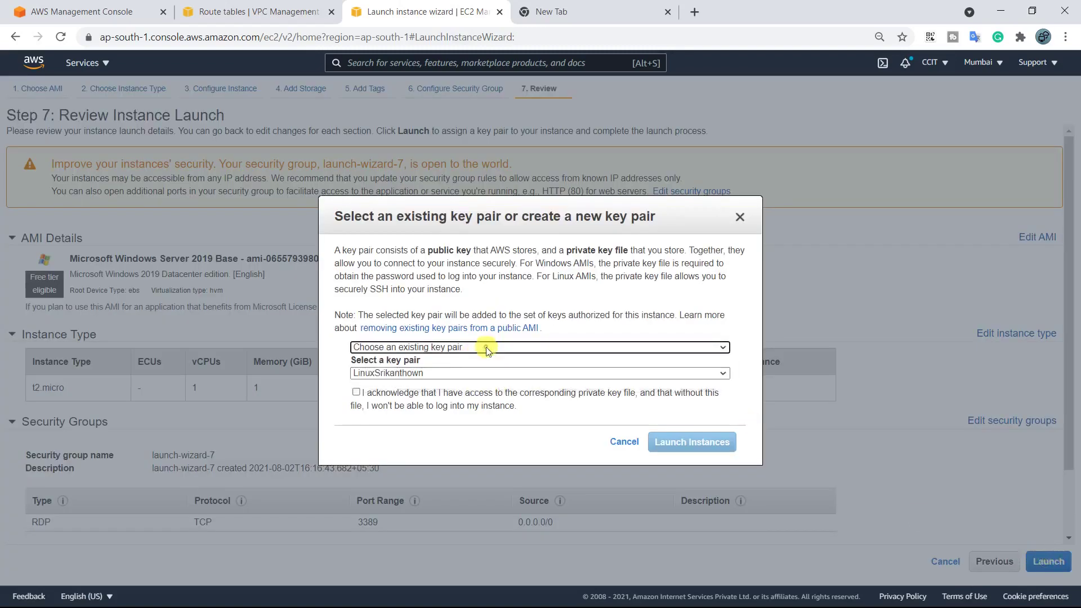
pyautogui.click(453, 371)
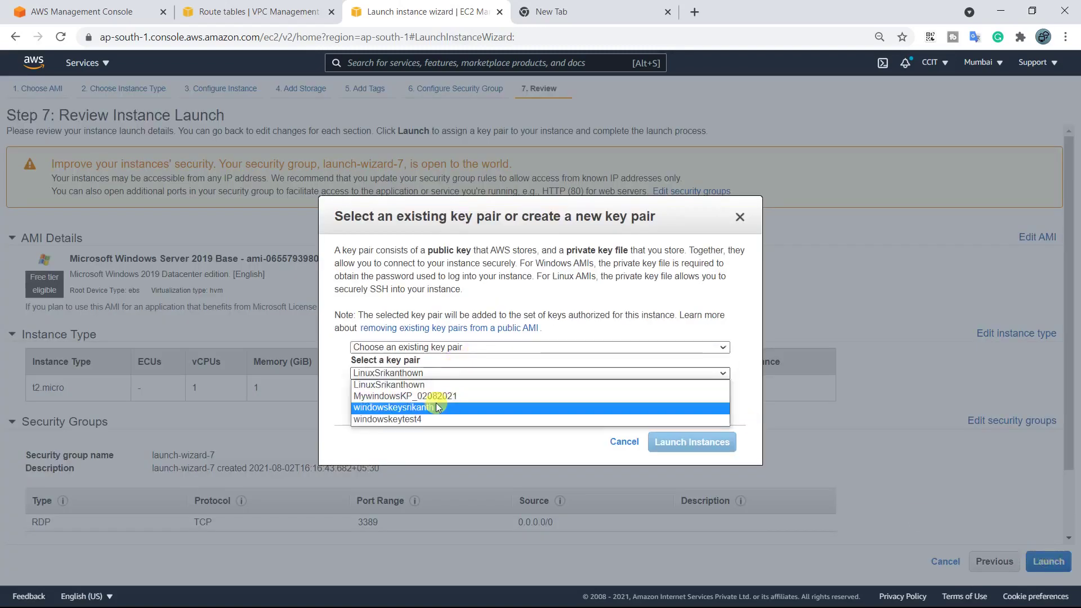
pyautogui.click(444, 396)
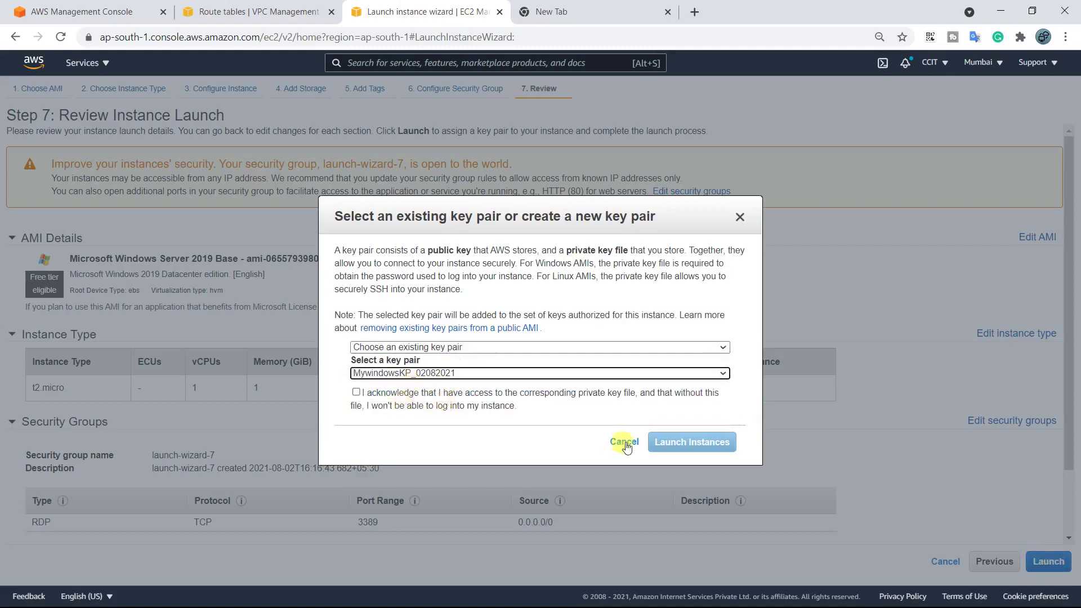
pyautogui.click(358, 394)
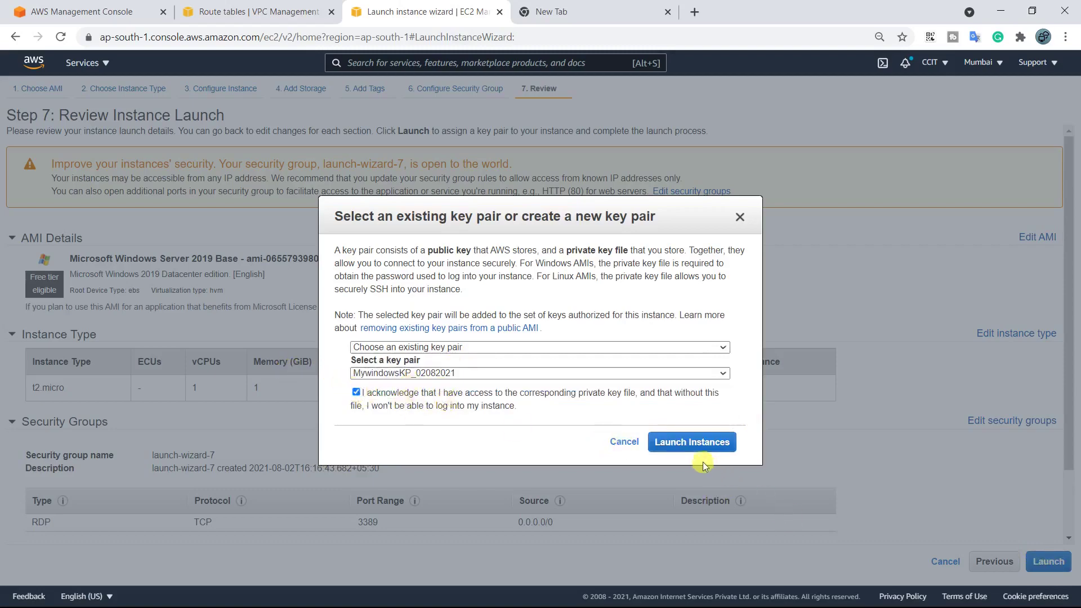
pyautogui.click(697, 443)
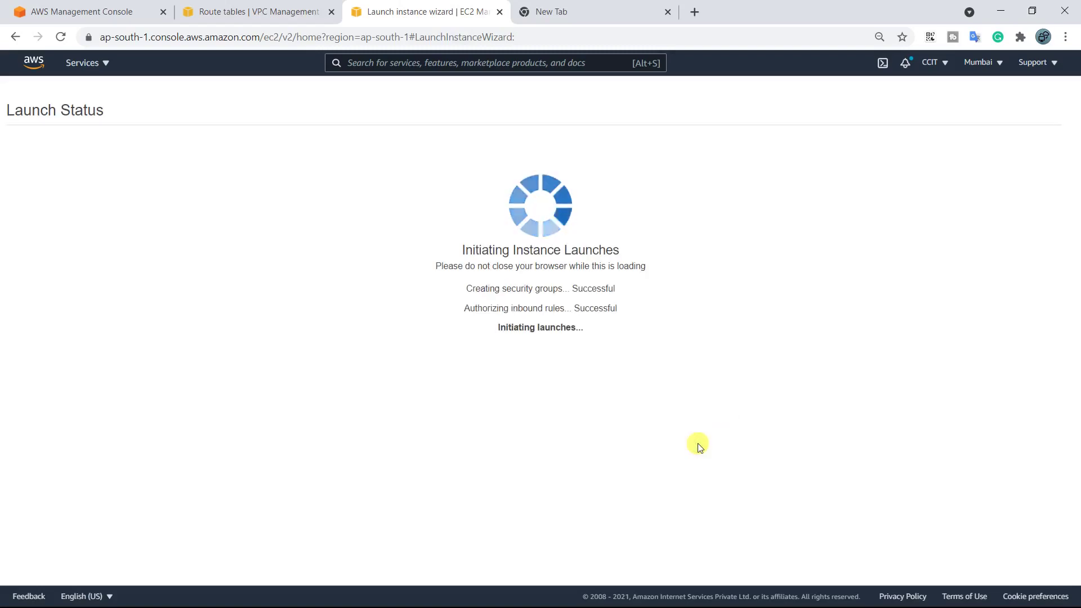
pyautogui.click(1032, 512)
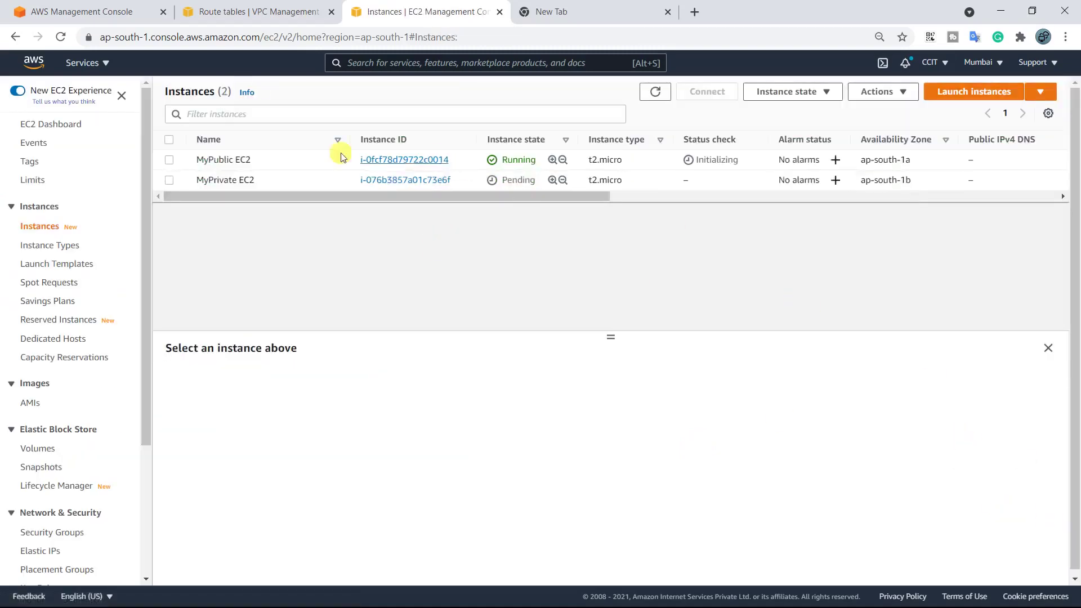
# Step: Examine the details of the MyPrivate EC2 and MyPublic EC2 instances, particularly their public IPv4 addresses
pyautogui.click(211, 180)
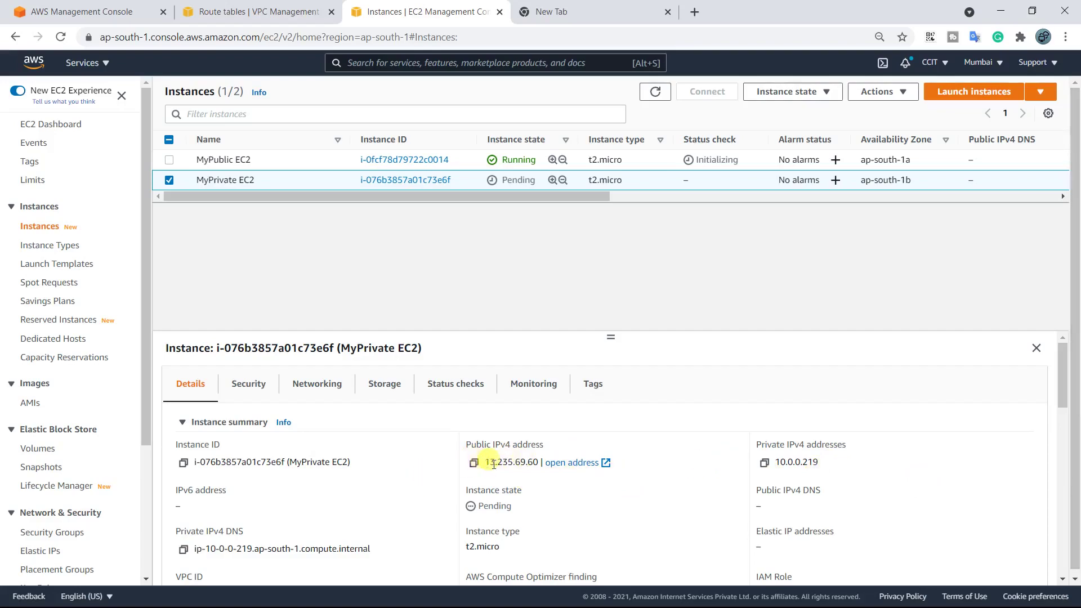
pyautogui.moveTo(486, 463); pyautogui.dragTo(539, 462)
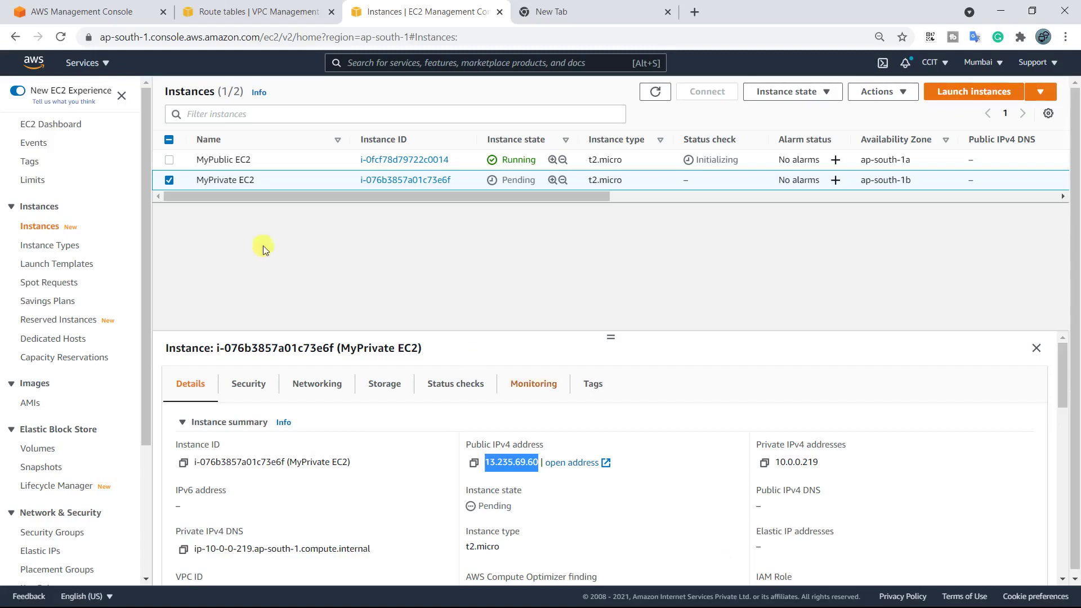
pyautogui.click(219, 157)
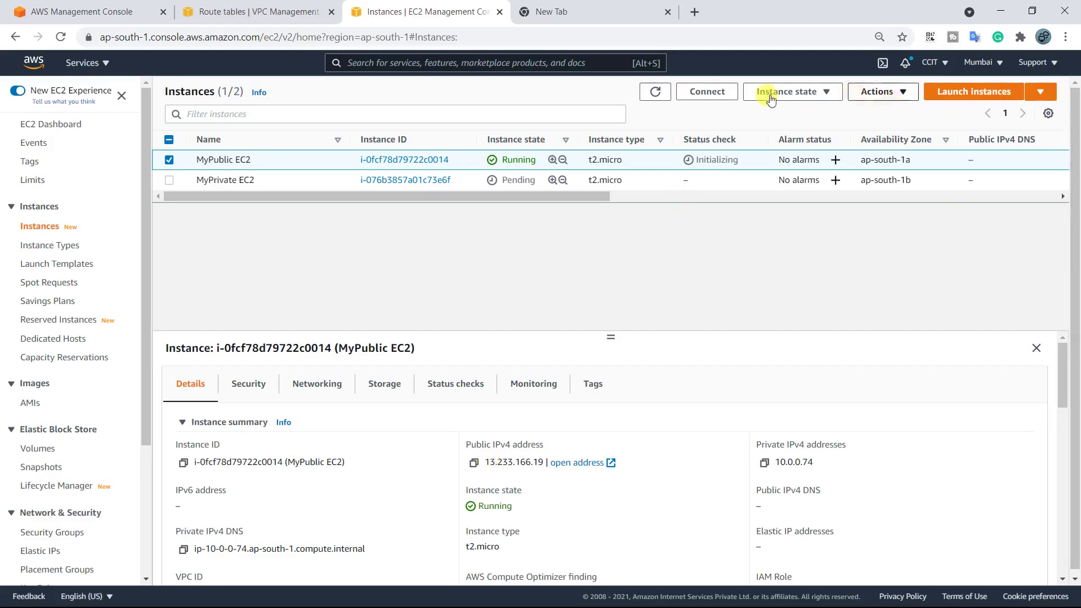
# Step: Try to retrieve the Windows password of the MyPublic EC2 instance, and return to the instance list
pyautogui.click(878, 93)
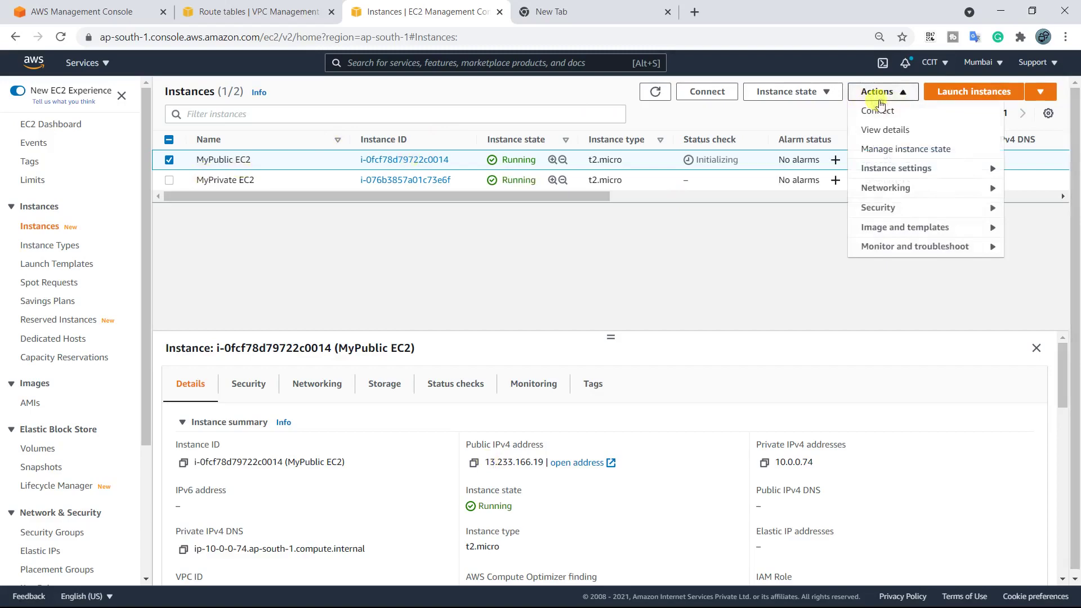
pyautogui.moveTo(880, 212)
pyautogui.click(775, 226)
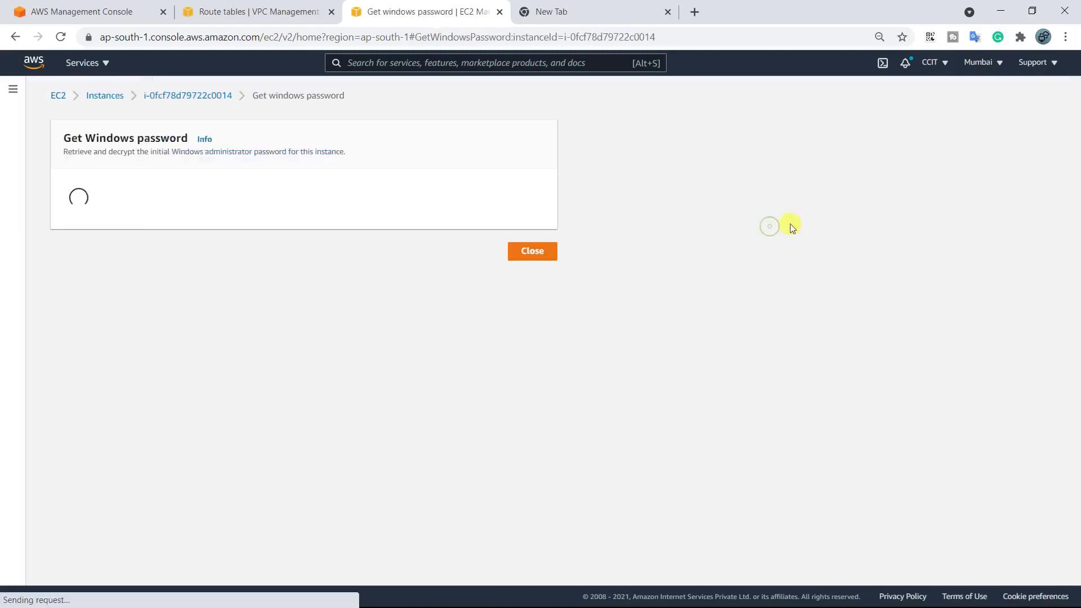
pyautogui.click(531, 280)
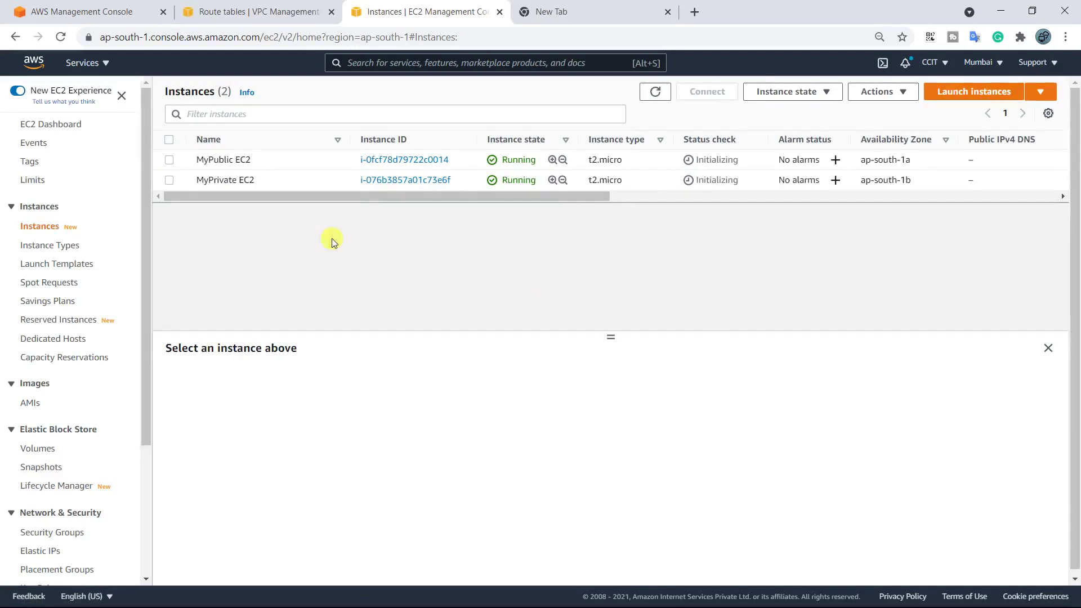
# Step: Decrypt the Windows administrator password of the MyPublic EC2 instance with the key file MywindowsKP_02082021.pem from Downloads
pyautogui.click(216, 159)
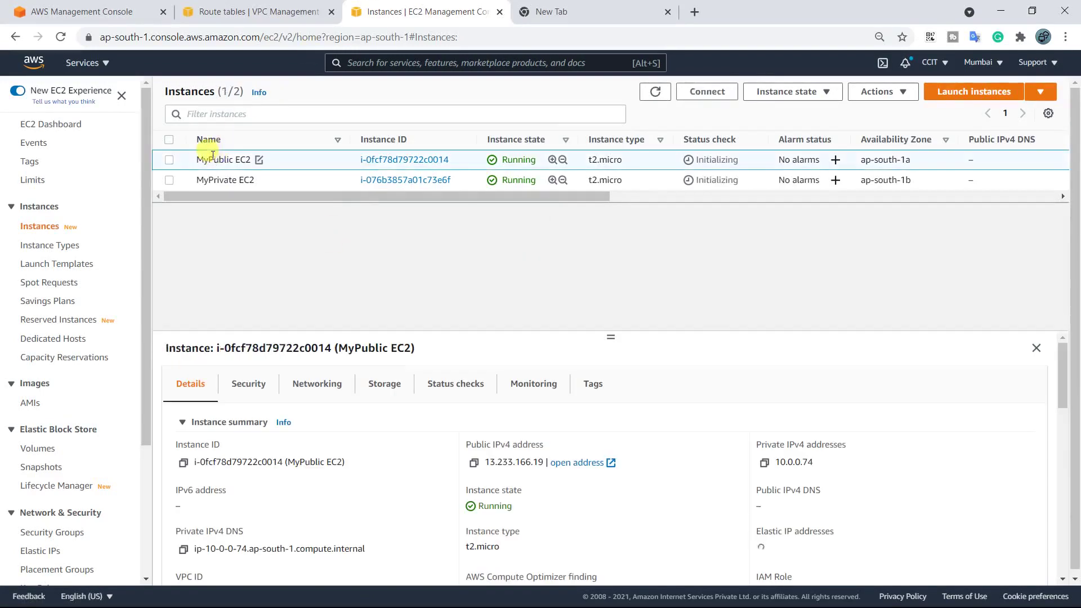
pyautogui.click(883, 91)
pyautogui.moveTo(891, 214)
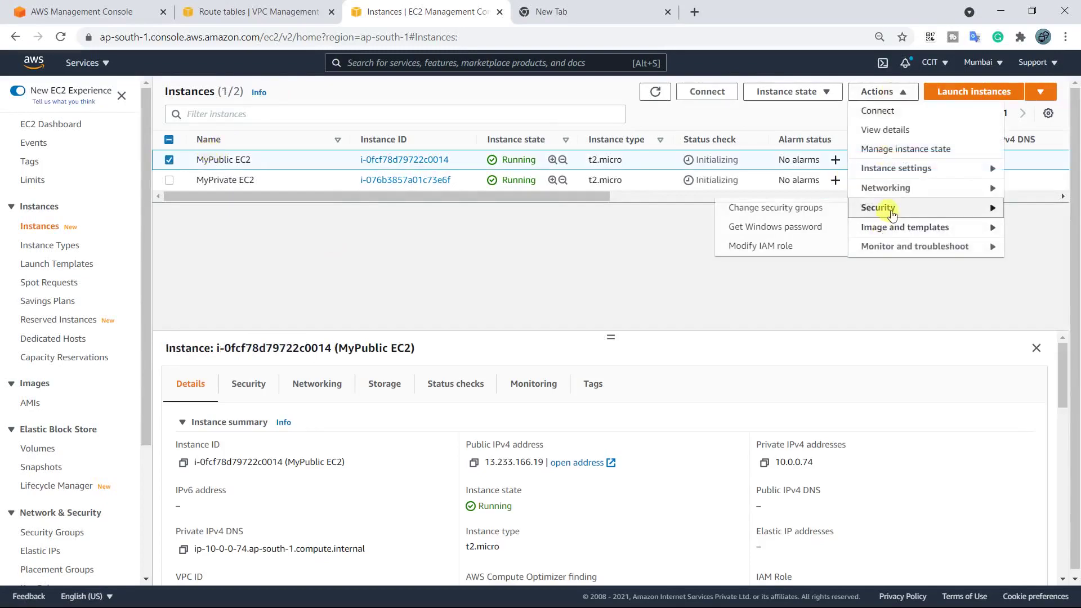
pyautogui.click(808, 226)
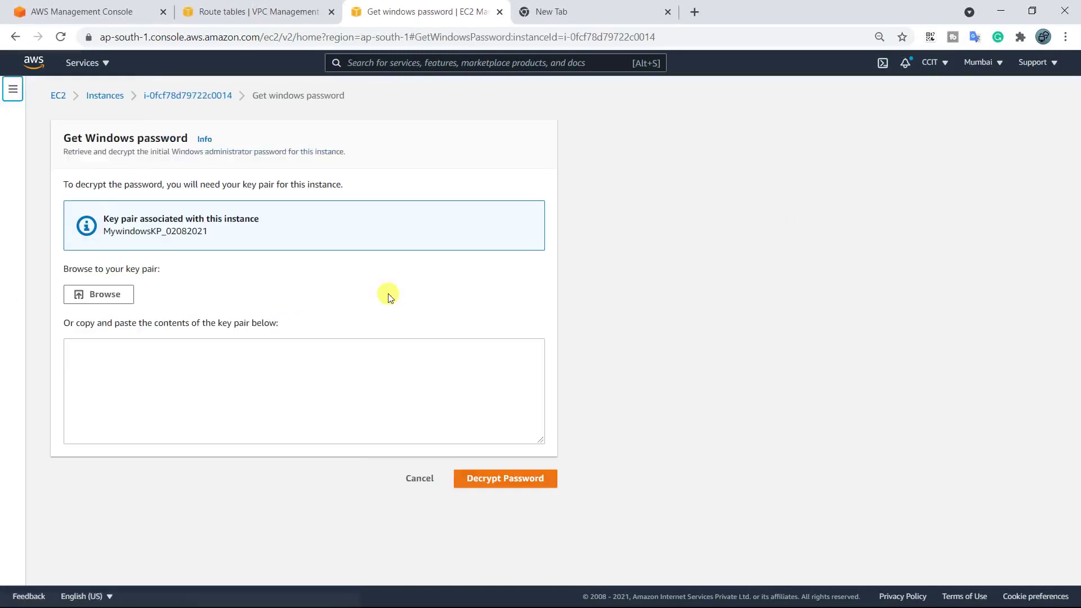
pyautogui.click(93, 295)
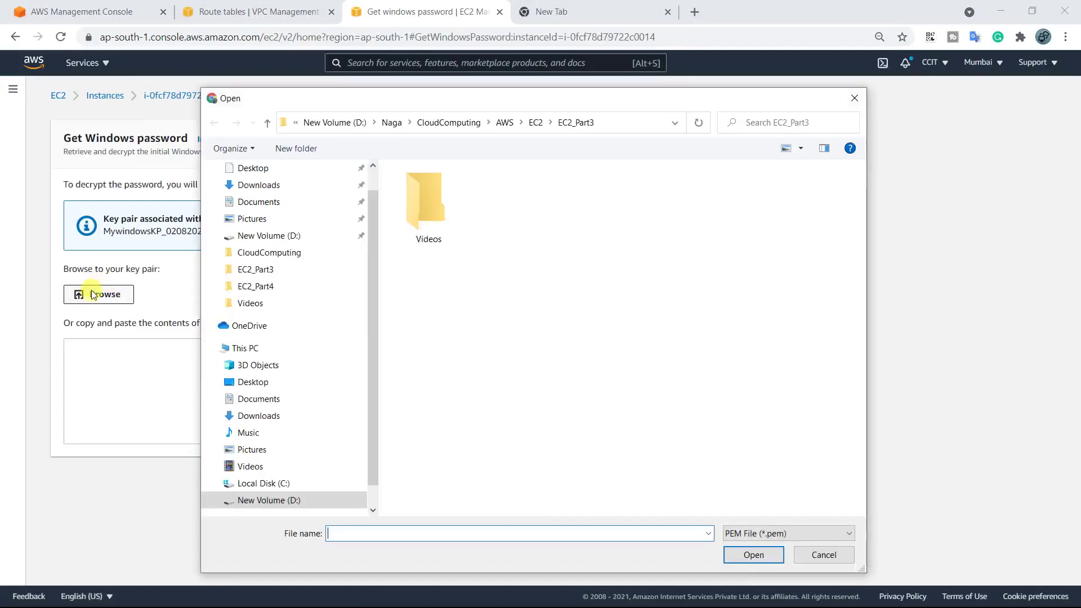
pyautogui.click(247, 185)
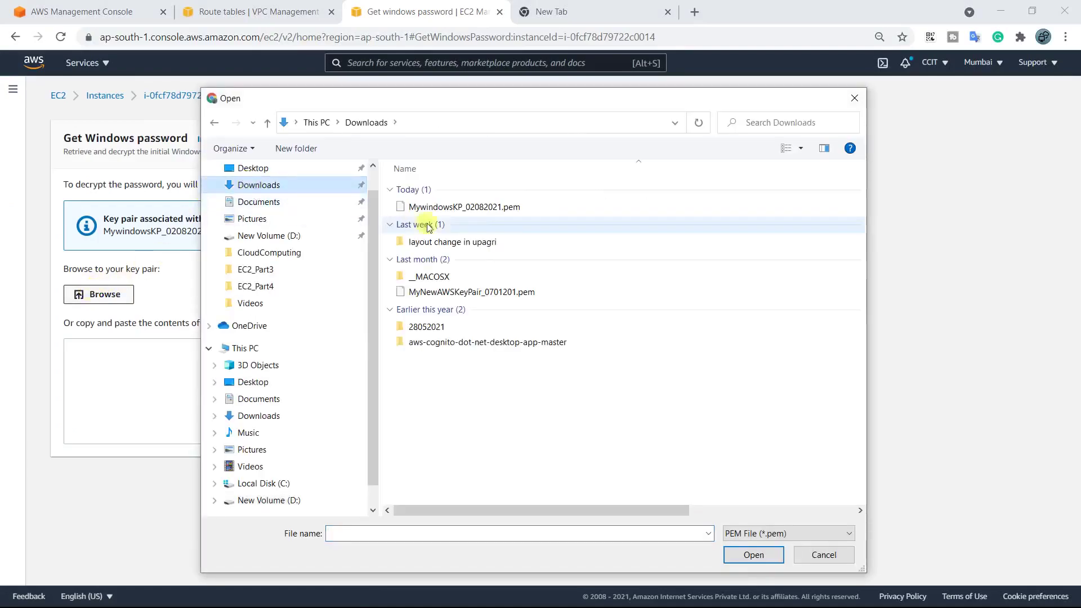
pyautogui.doubleClick(455, 208)
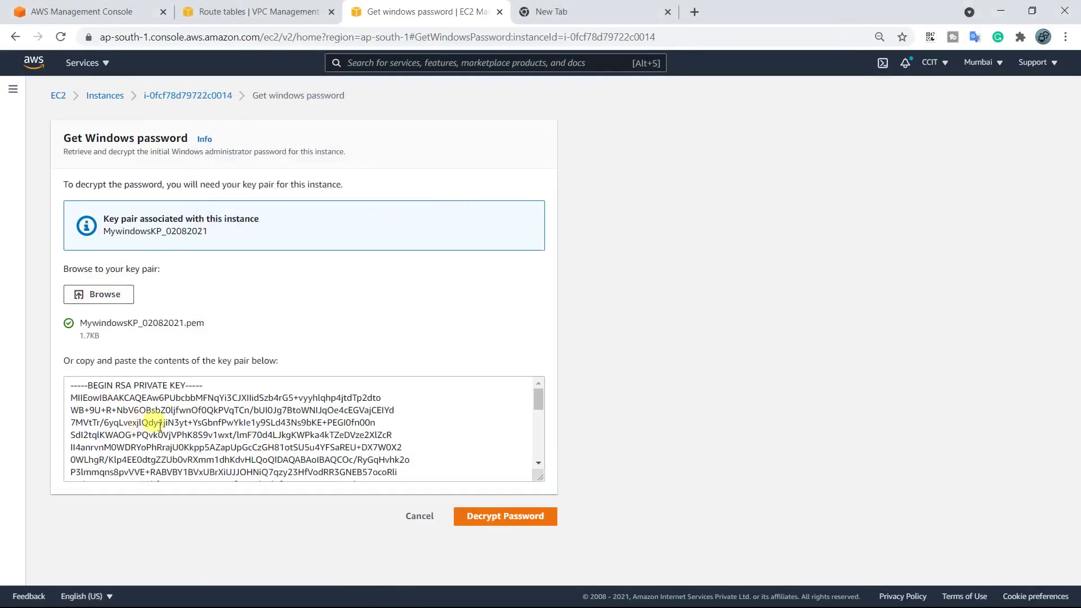
pyautogui.scroll(-2, 160, 426)
pyautogui.click(484, 516)
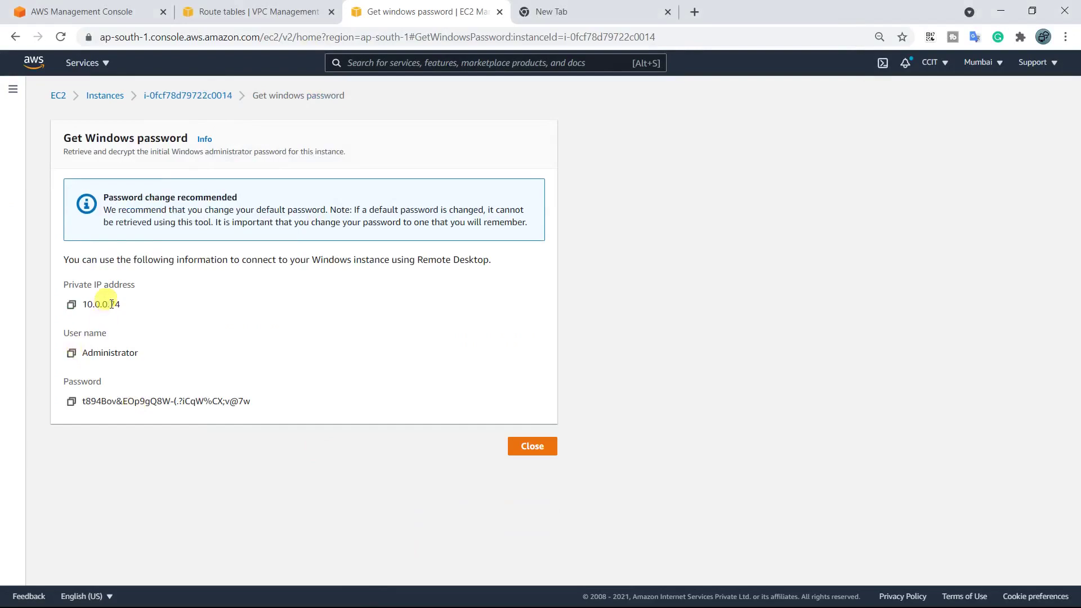
# Step: Copy the instance's password and the user name Administrator into the blank Notepad document, user name on line 2 and password on line 3
pyautogui.hotkey('alt', 'Tab')
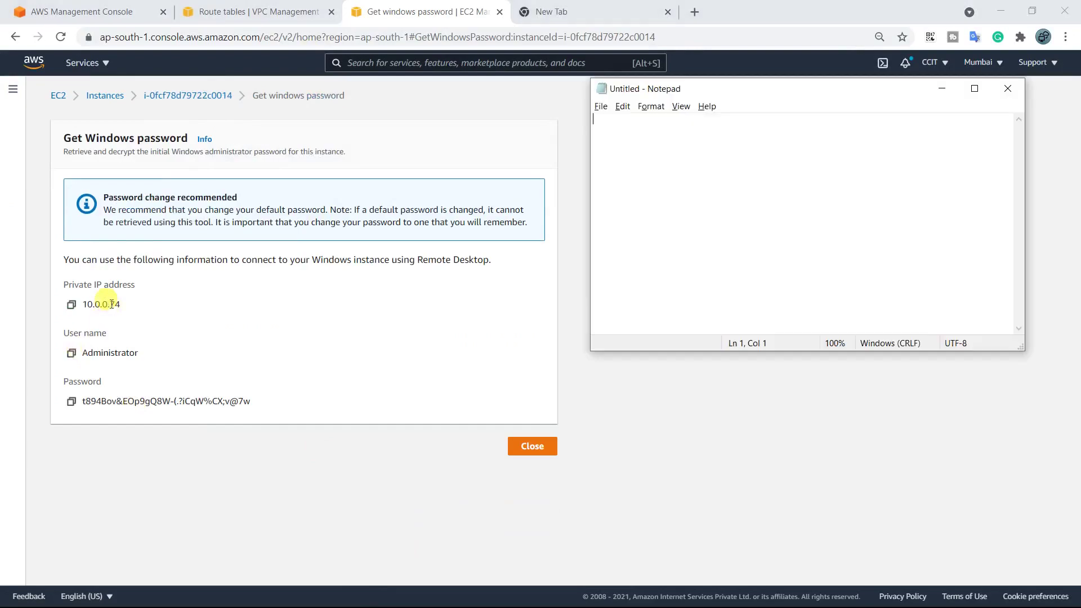
pyautogui.click(71, 402)
pyautogui.hotkey('alt', 'Tab')
pyautogui.press('Return')
pyautogui.hotkey('ctrl', 'v')
pyautogui.click(73, 356)
pyautogui.hotkey('alt', 'Tab')
pyautogui.press('Up')
pyautogui.hotkey('ctrl', 'v')
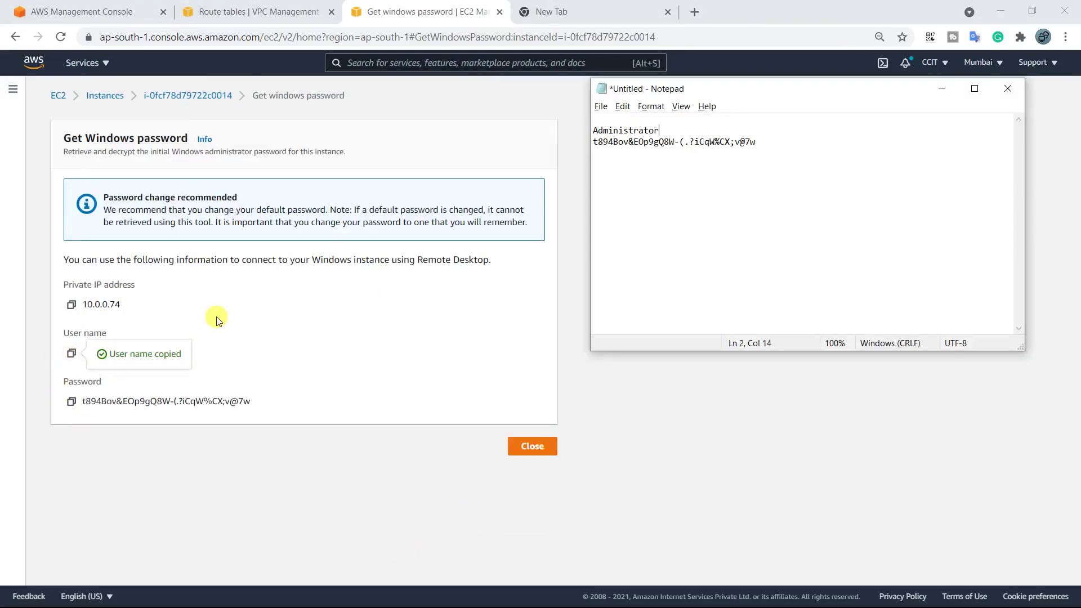
# Step: Close the password page and copy the public IPv4 address of MyPublic EC2 onto the first line of the Notepad notes
pyautogui.click(525, 449)
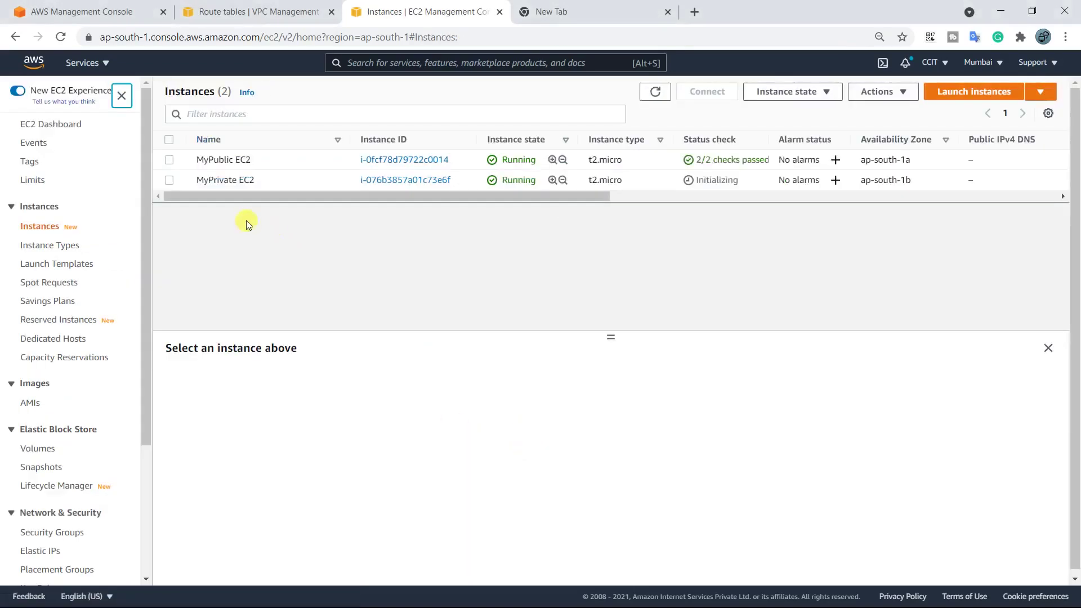
pyautogui.click(226, 160)
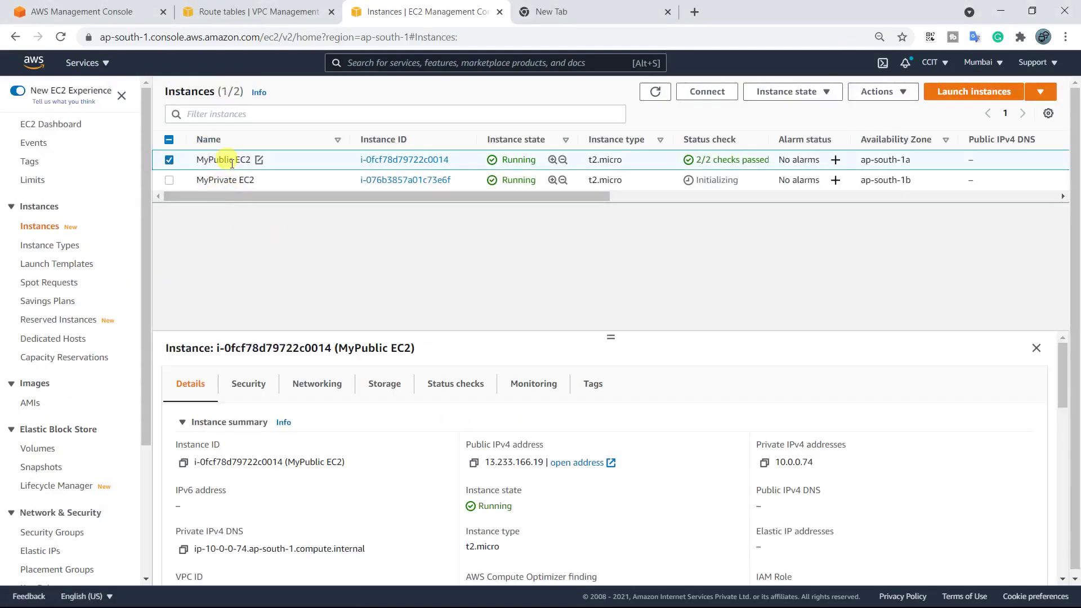
pyautogui.click(474, 463)
pyautogui.hotkey('alt', 'Tab')
pyautogui.hotkey('ctrl', 'v')
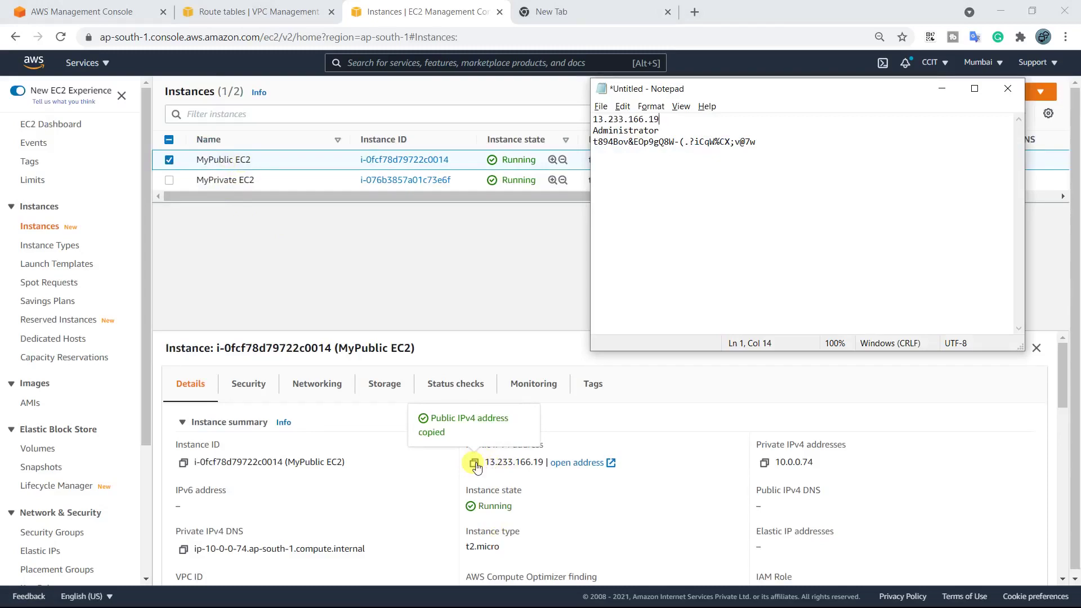
pyautogui.hotkey('alt', 'Tab')
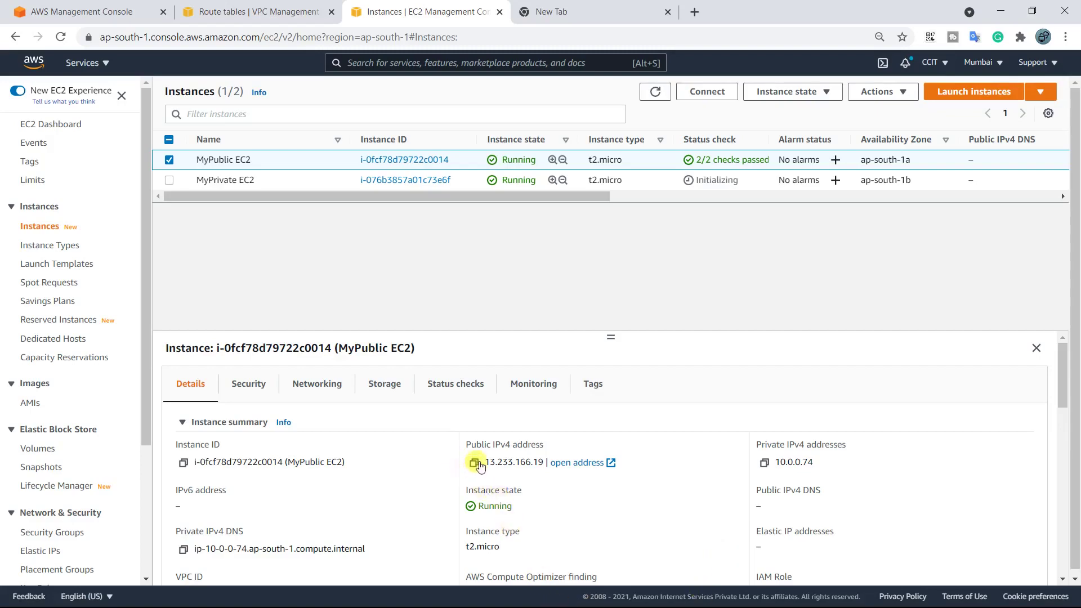
# Step: Stop the MyPublic EC2 instance and refresh the instance list
pyautogui.rightClick(518, 162)
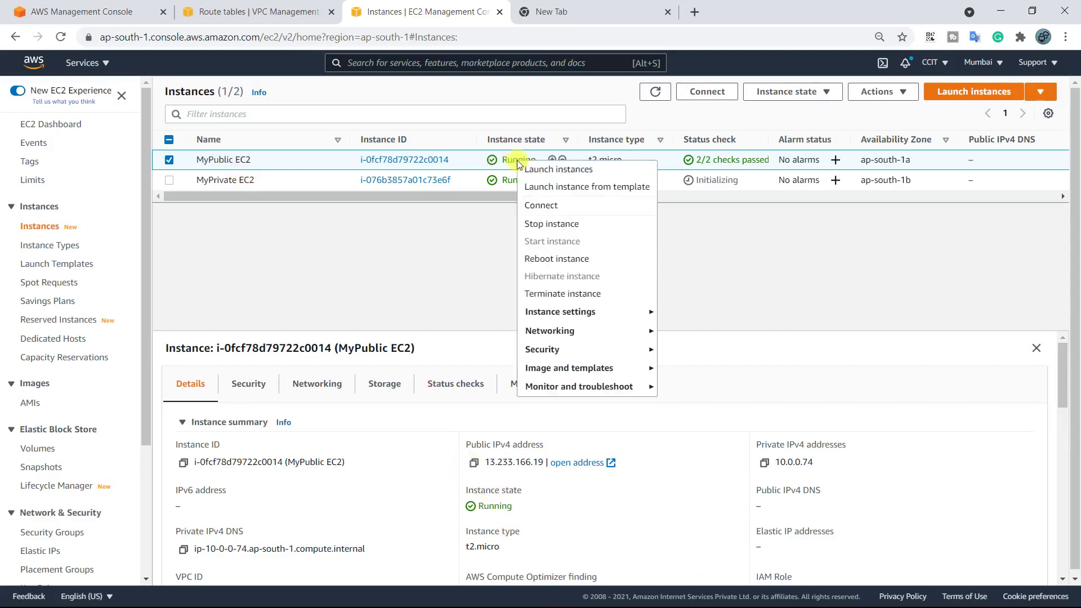
pyautogui.click(538, 224)
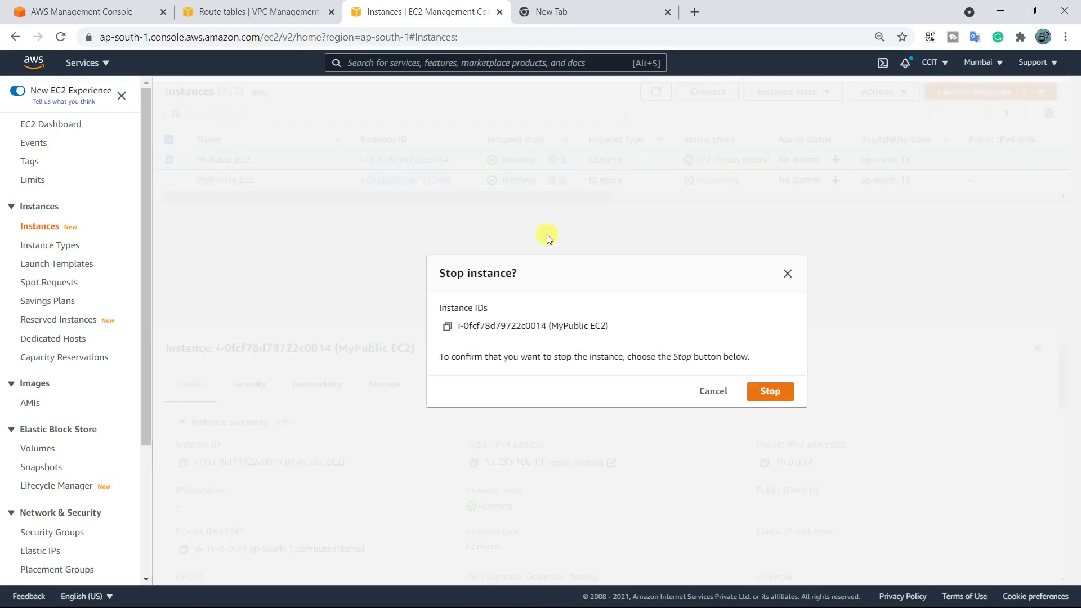
pyautogui.click(761, 394)
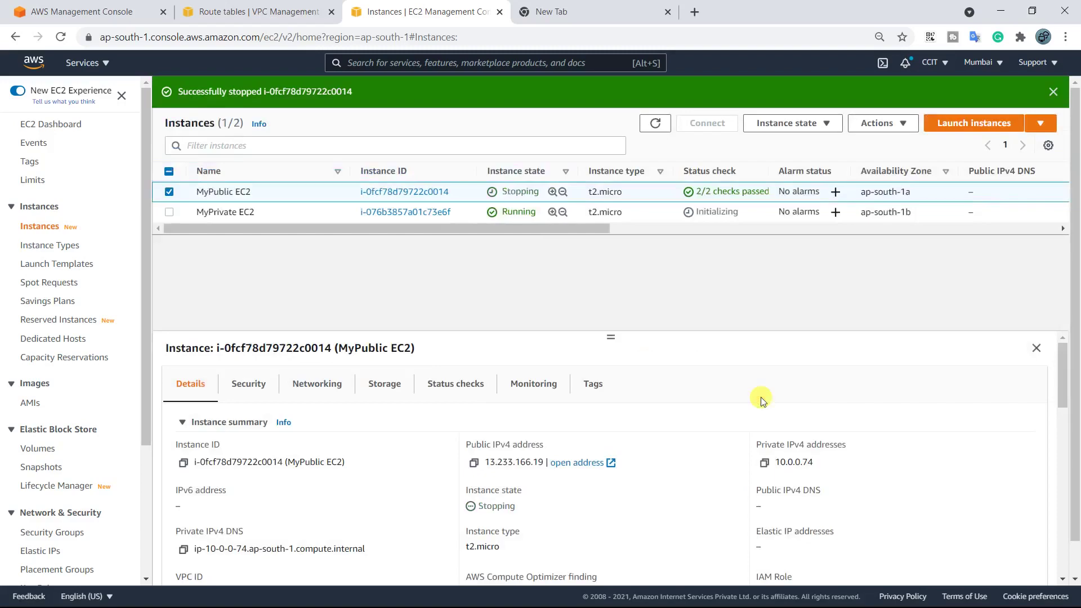
pyautogui.click(652, 123)
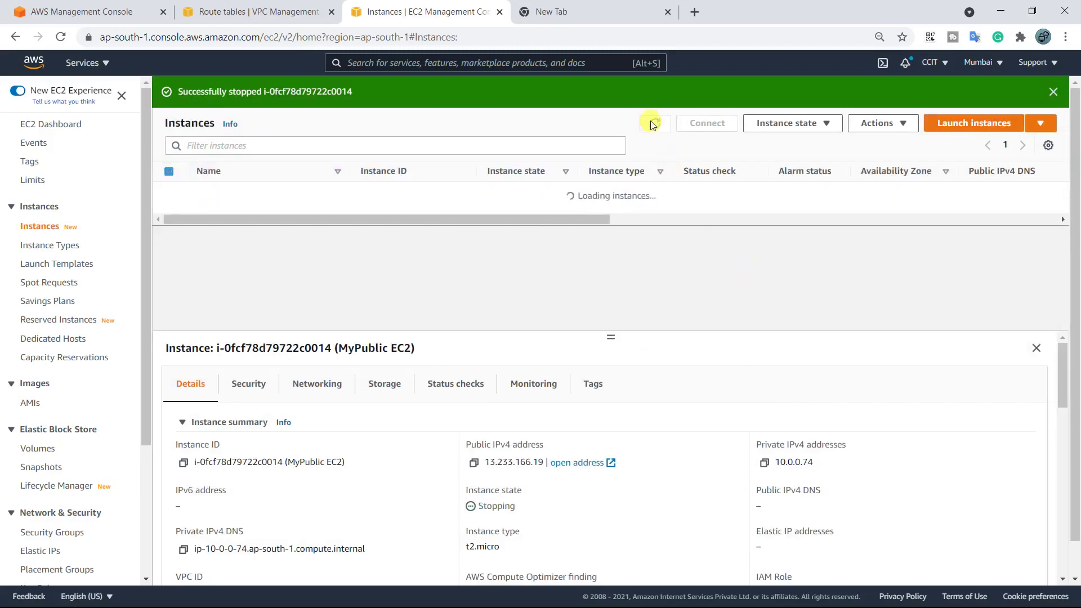
pyautogui.click(653, 124)
pyautogui.click(653, 124)
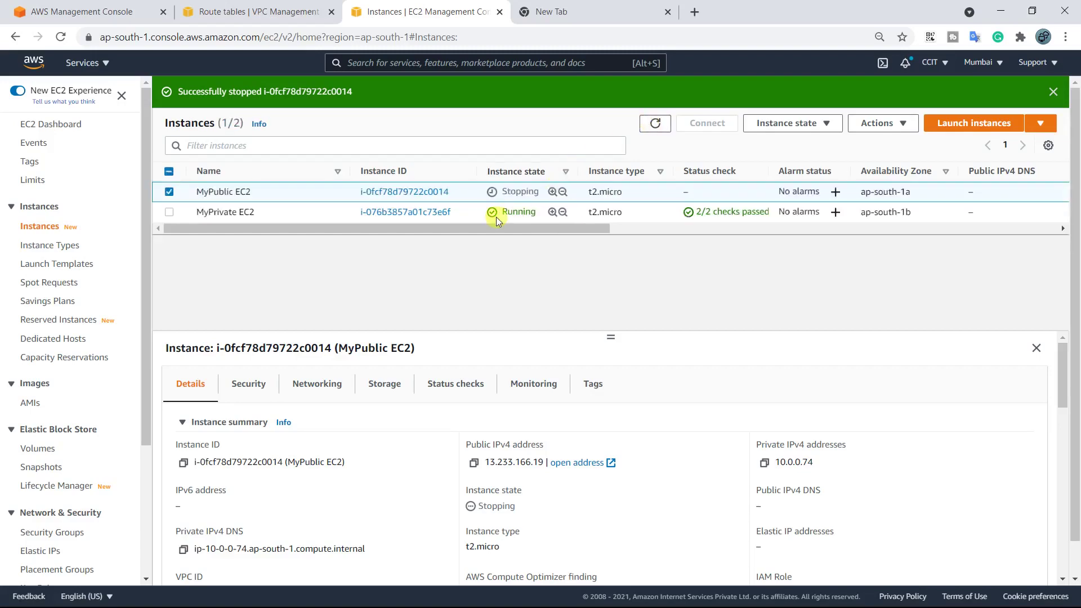
# Step: Copy the public IPv4 address of the MyPrivate EC2 instance and open its Windows password retrieval page
pyautogui.click(216, 212)
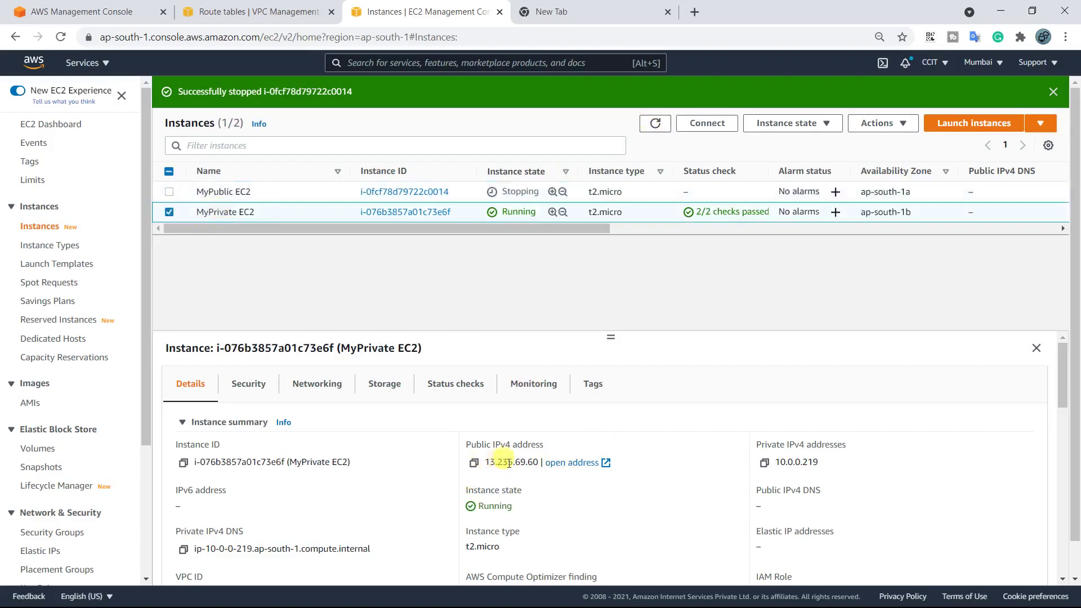
pyautogui.click(473, 464)
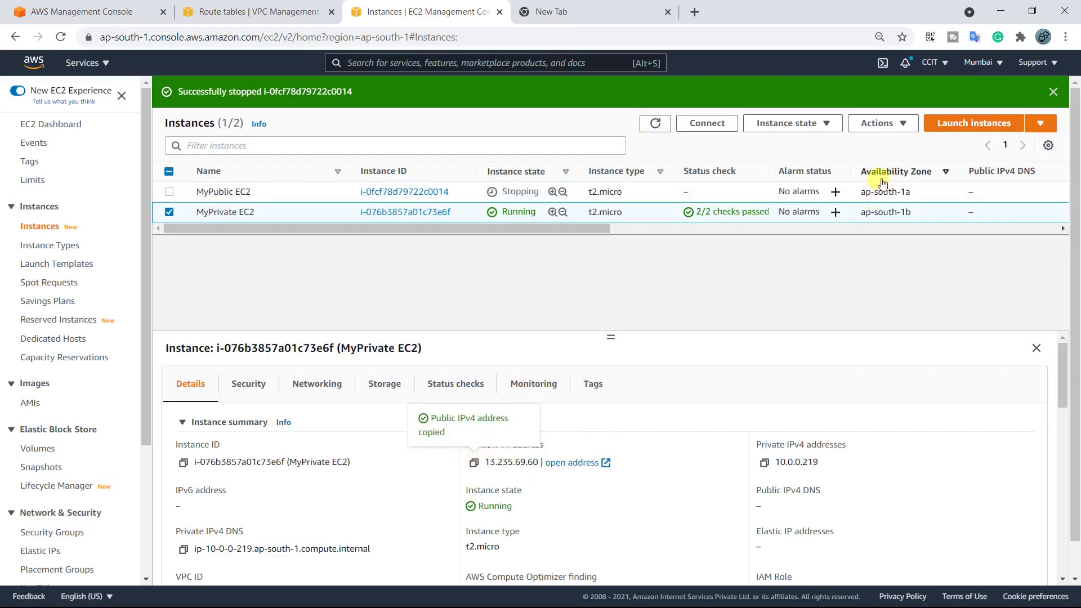
pyautogui.click(895, 122)
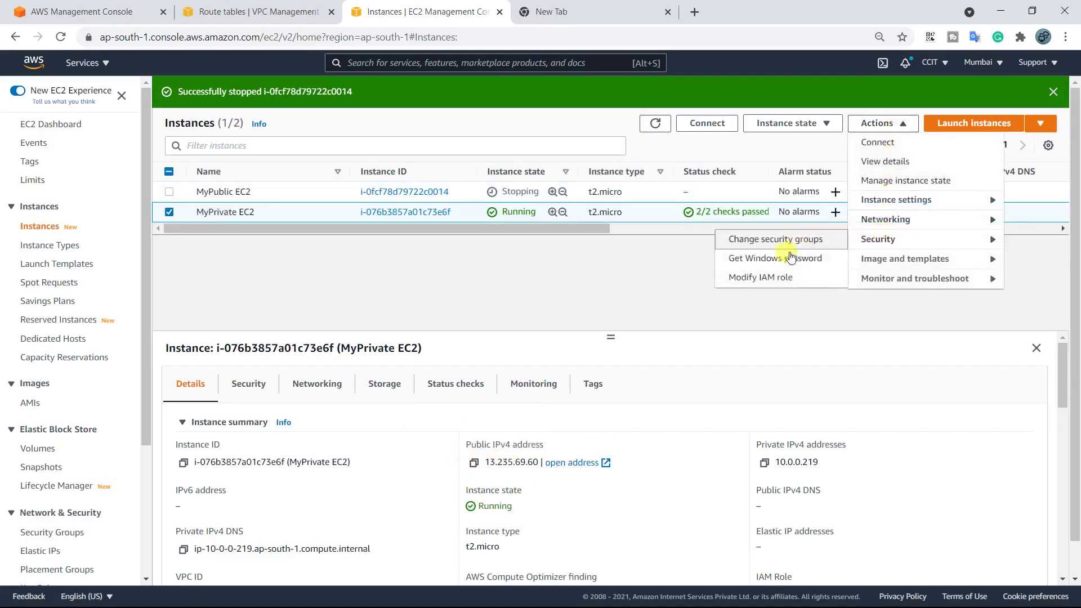
pyautogui.click(785, 256)
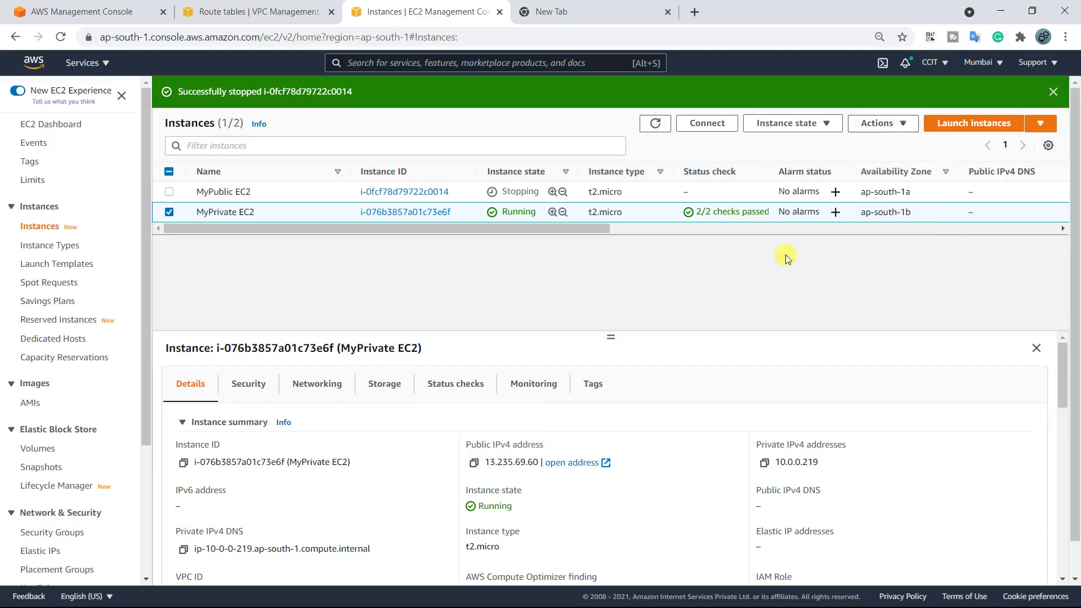
pyautogui.click(881, 133)
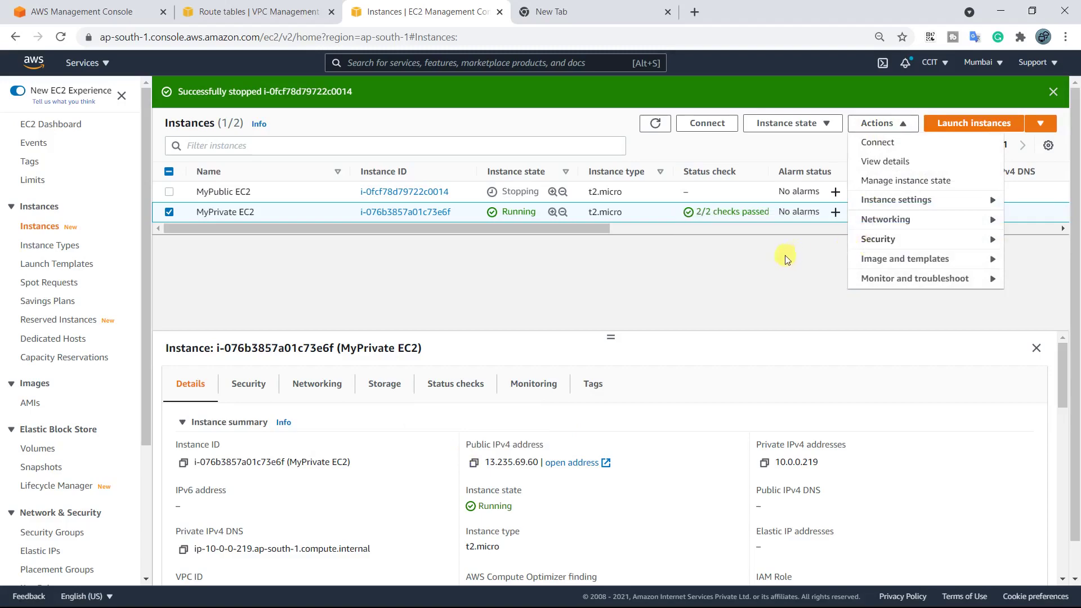
pyautogui.moveTo(887, 238)
pyautogui.click(754, 256)
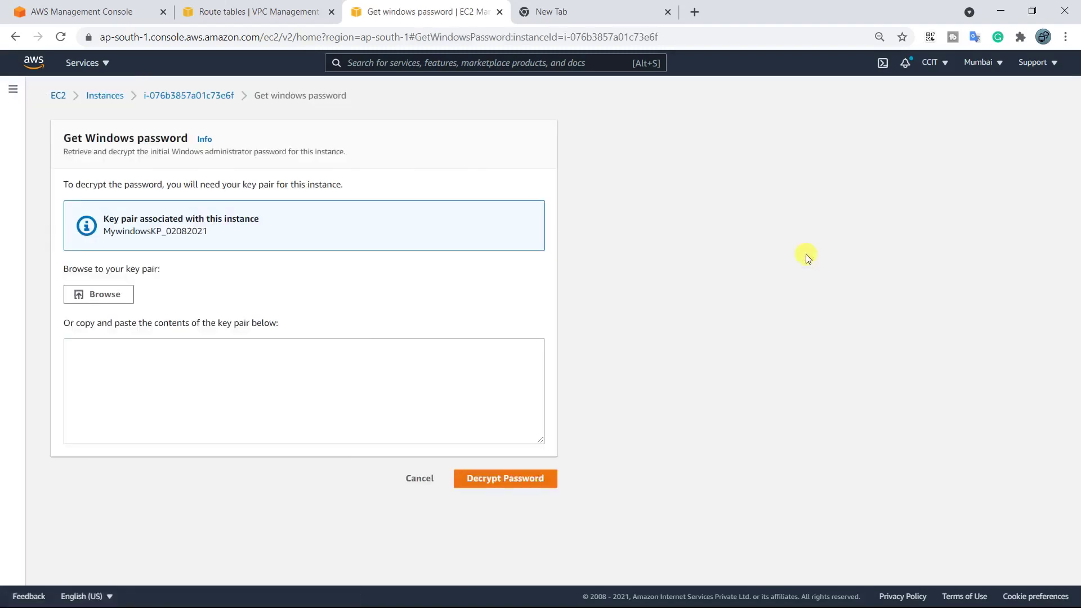
# Step: Decrypt the MyPrivate EC2 password with MywindowsKP_02082021.pem, copy it, and return to the instance list
pyautogui.click(101, 299)
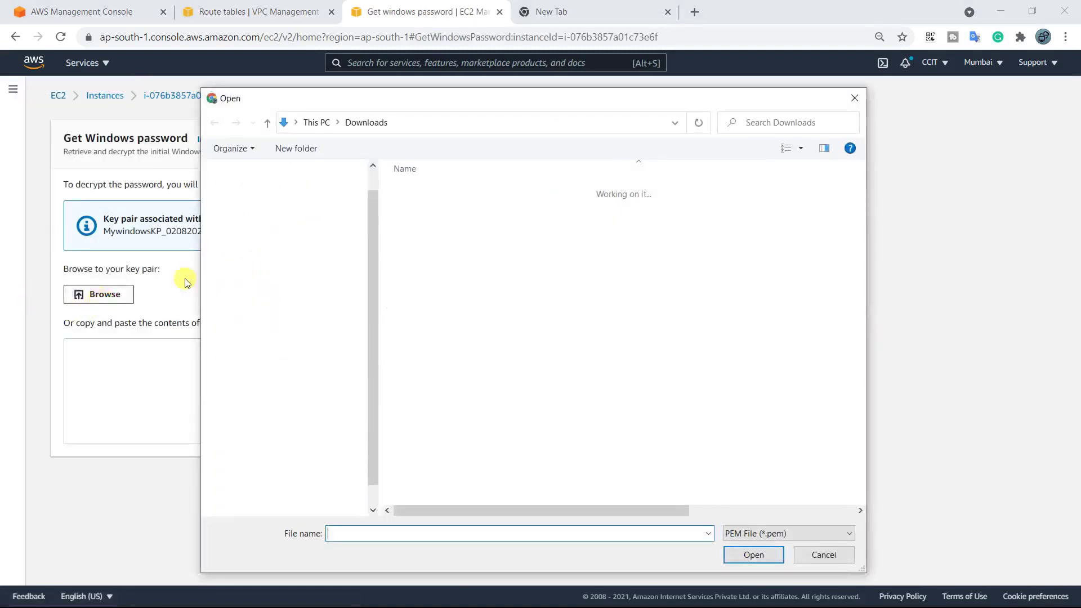
pyautogui.doubleClick(445, 210)
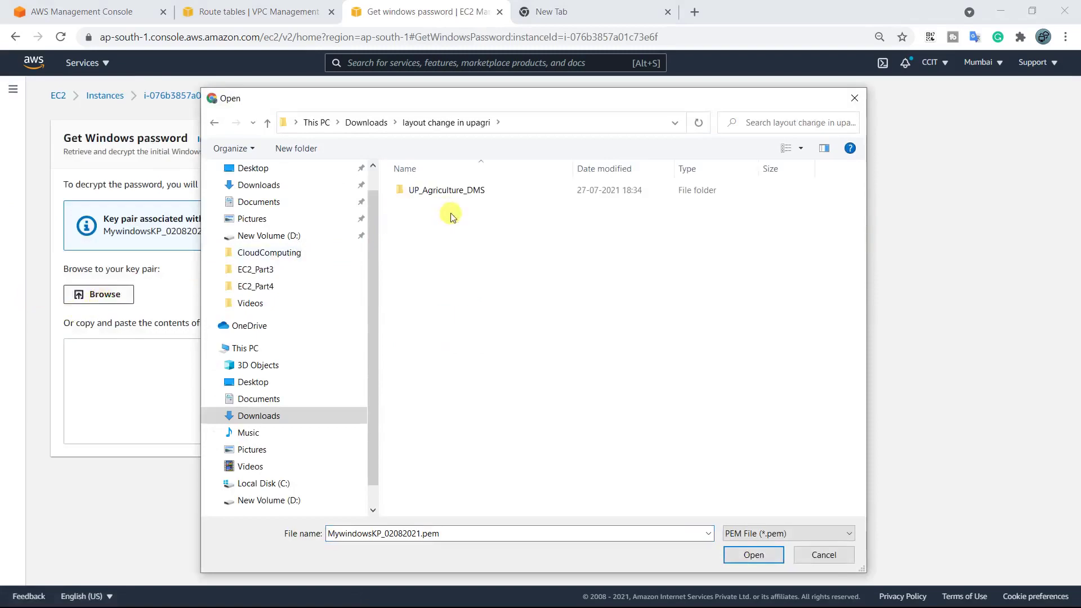
pyautogui.click(365, 123)
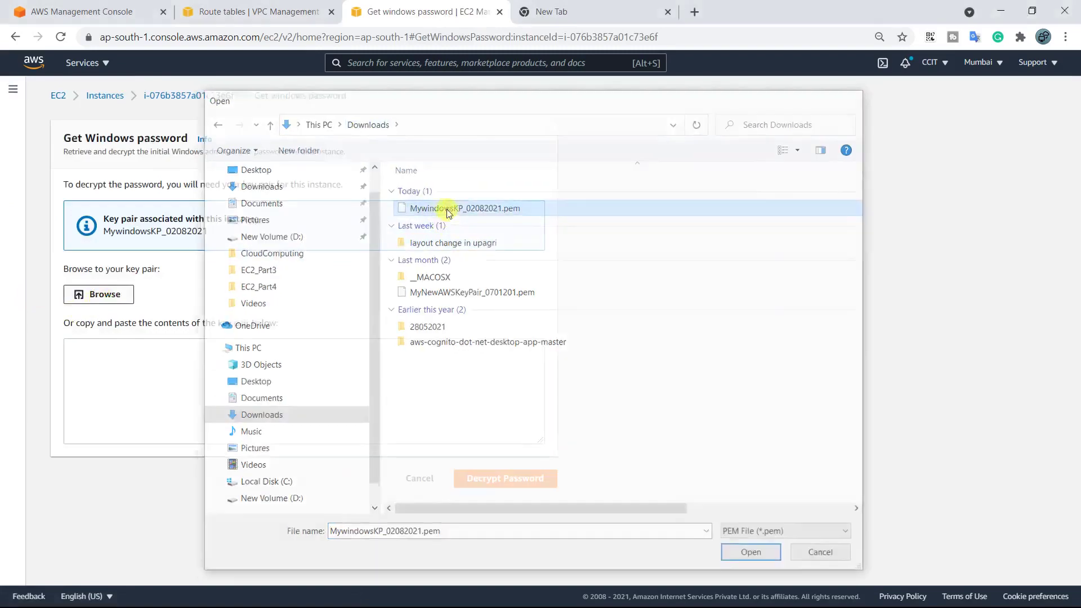
pyautogui.doubleClick(449, 208)
pyautogui.click(498, 515)
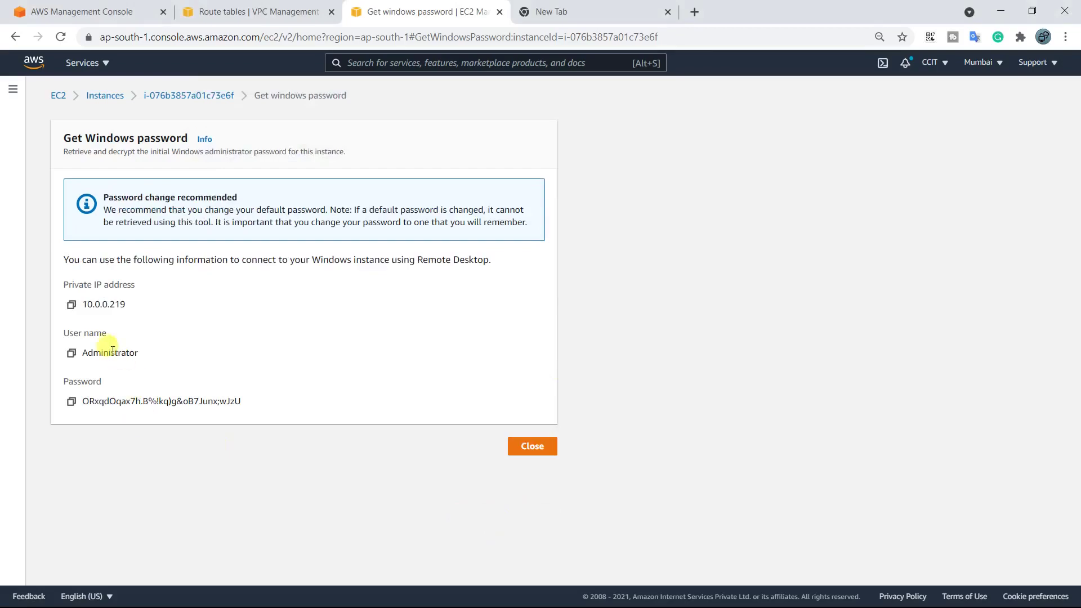
pyautogui.click(71, 401)
pyautogui.click(551, 447)
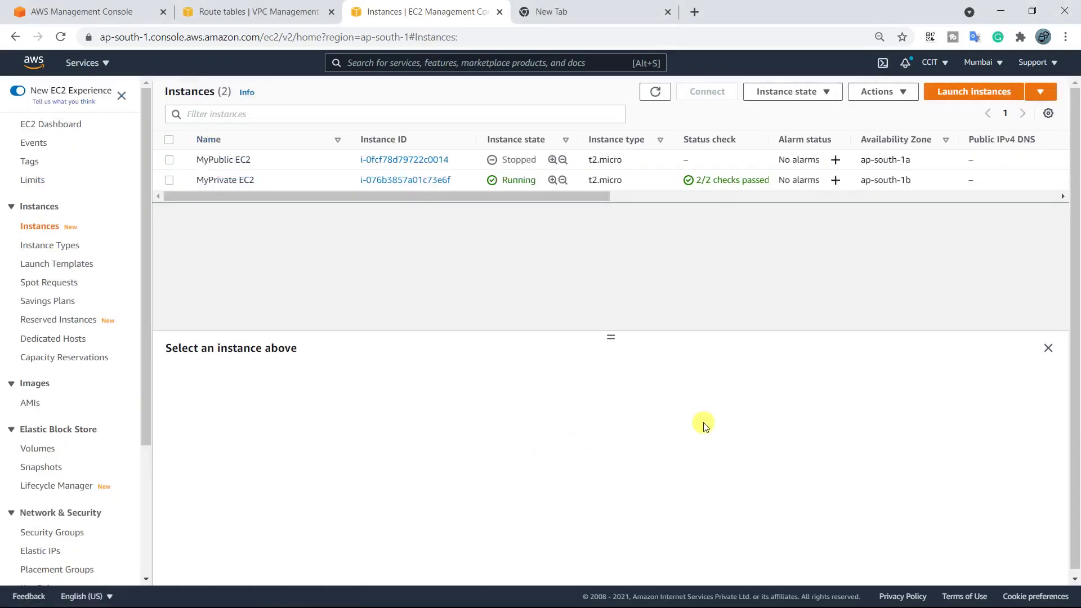
# Step: Launch Remote Desktop Connection with mstsc and try to connect to the MyPrivate EC2 public address 13.235.69.60
pyautogui.press('super+r')
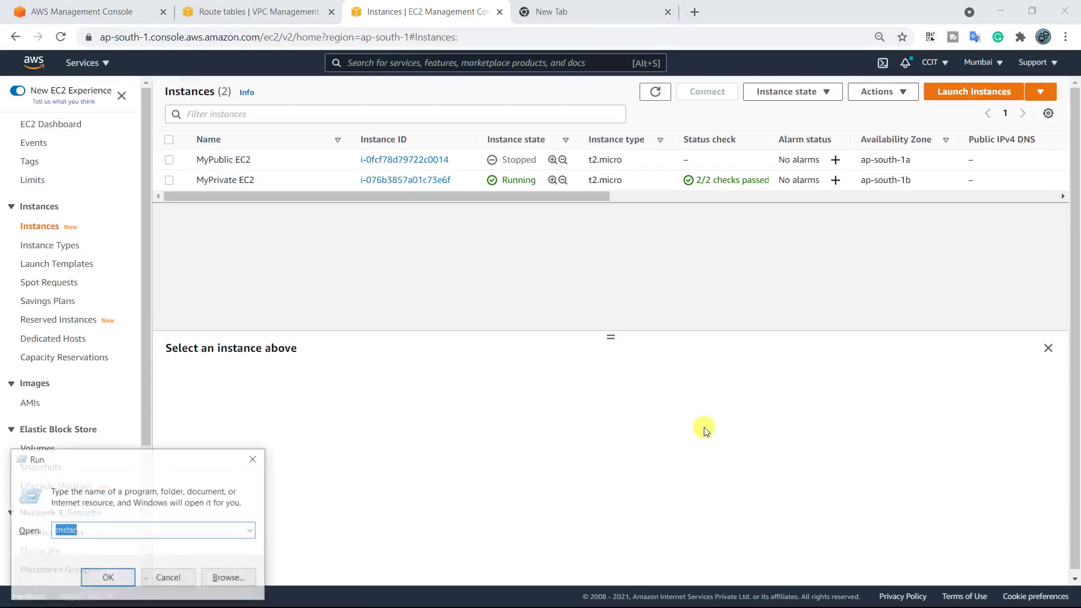
pyautogui.press('Return')
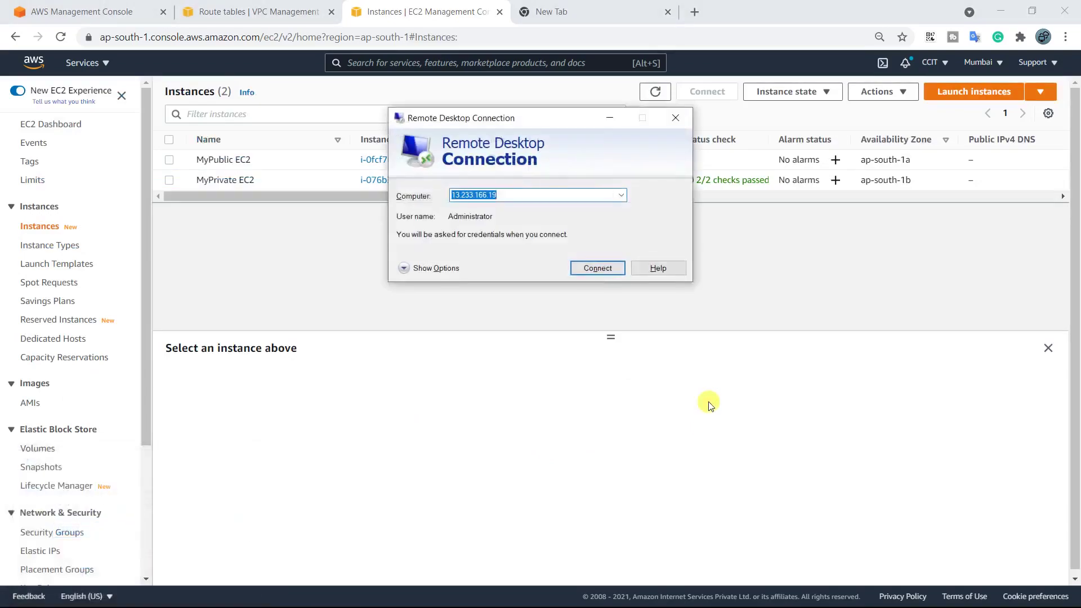
pyautogui.click(703, 428)
pyautogui.click(248, 184)
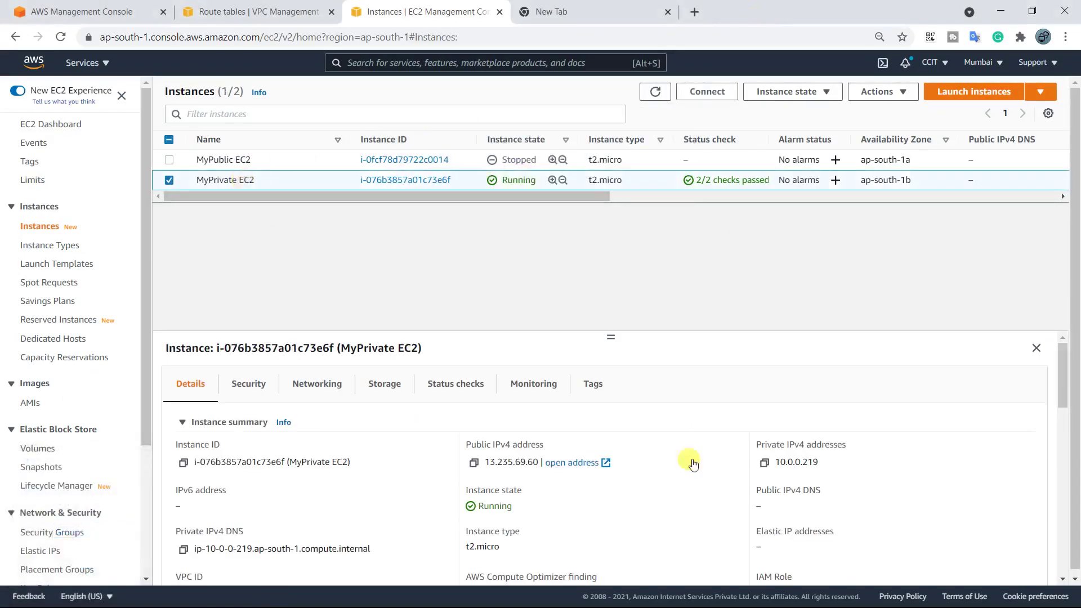
pyautogui.hotkey('alt', 'Tab')
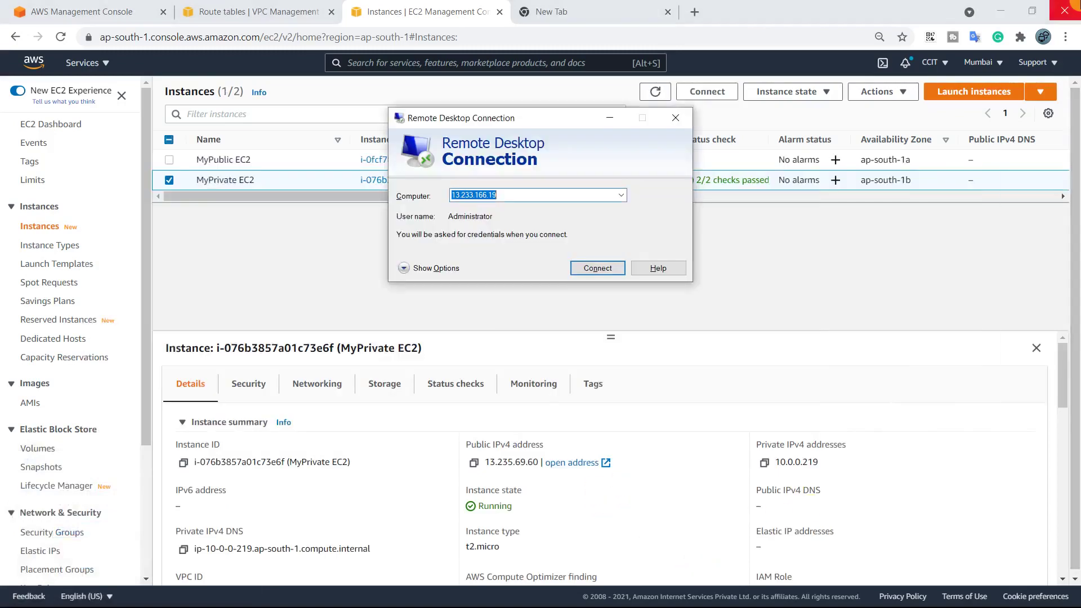
pyautogui.write('13.235')
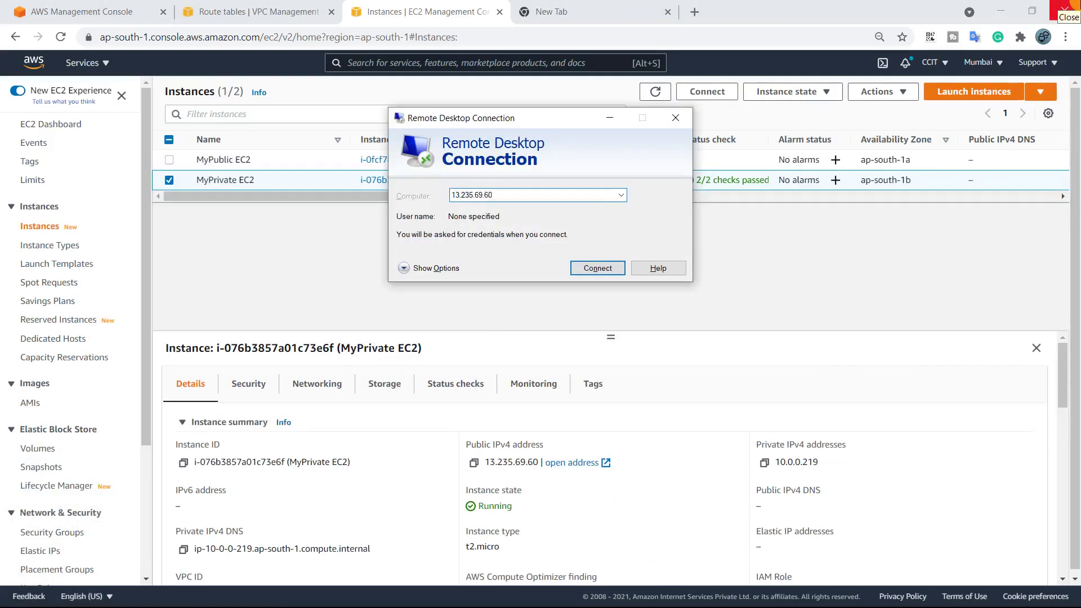
pyautogui.press('Return')
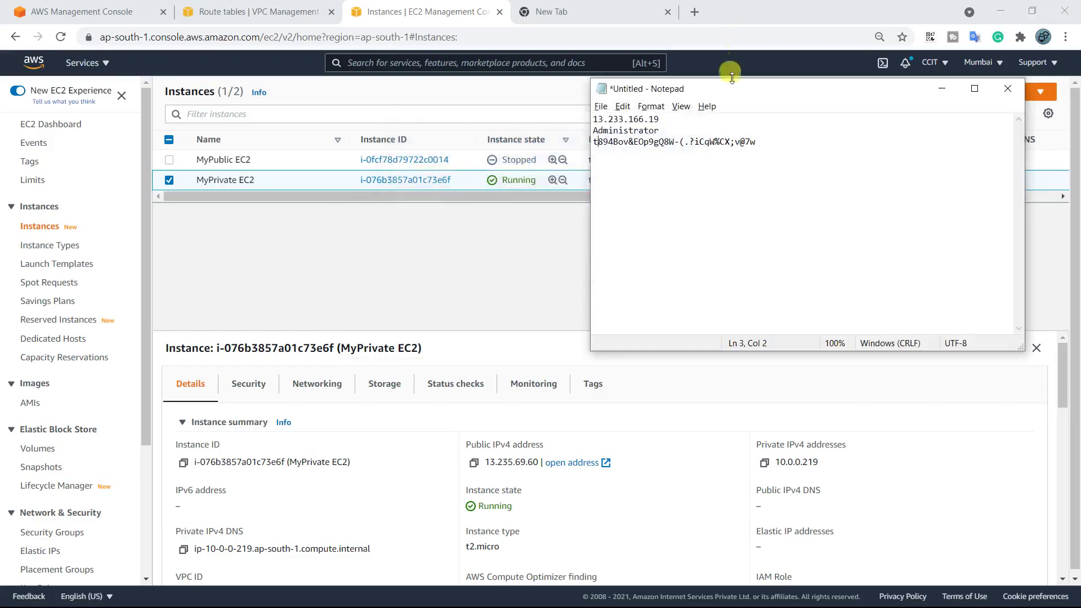
# Step: Return to the EC2 instance list and start the stopped MyPublic EC2 instance
pyautogui.click(459, 247)
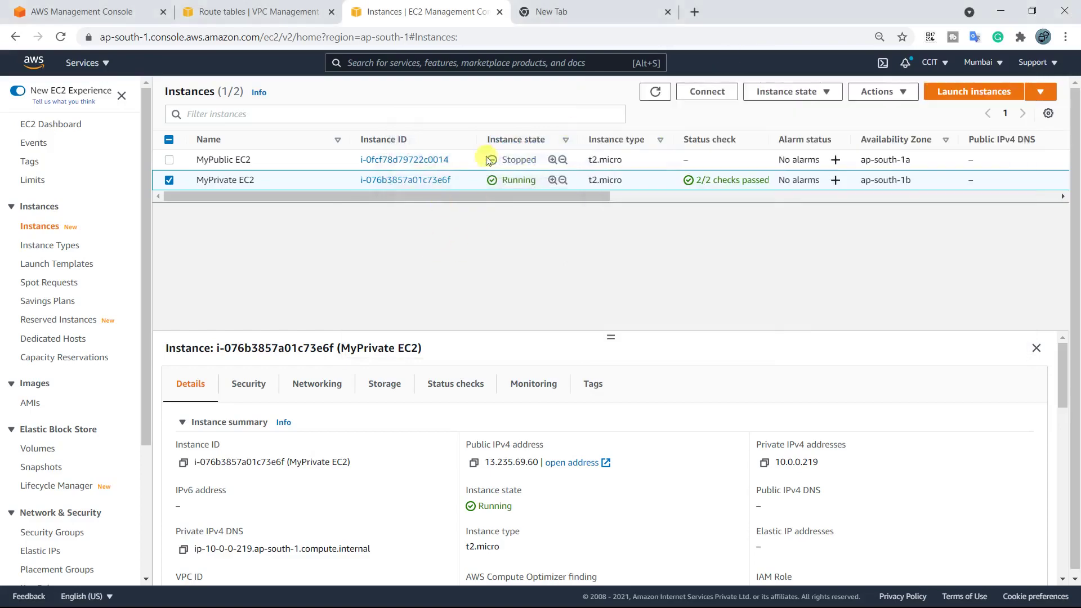
pyautogui.click(236, 161)
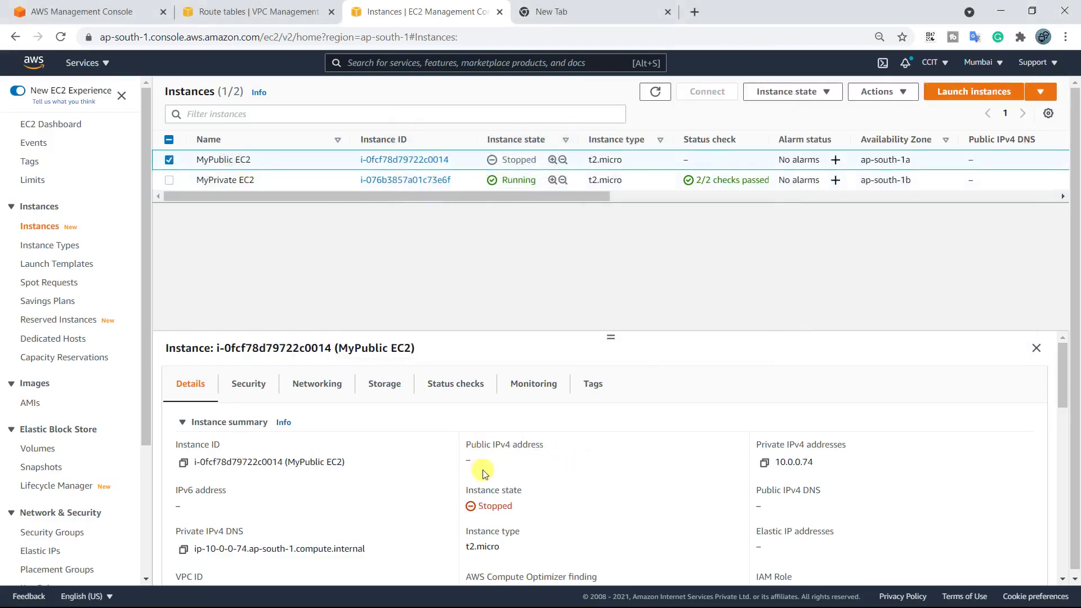
pyautogui.rightClick(514, 160)
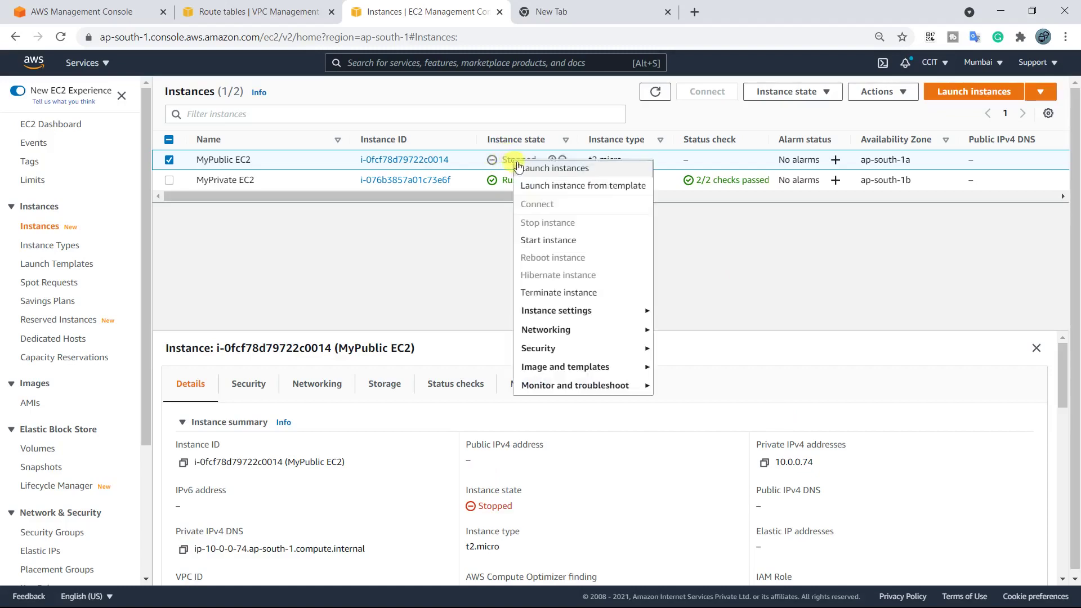
pyautogui.click(538, 240)
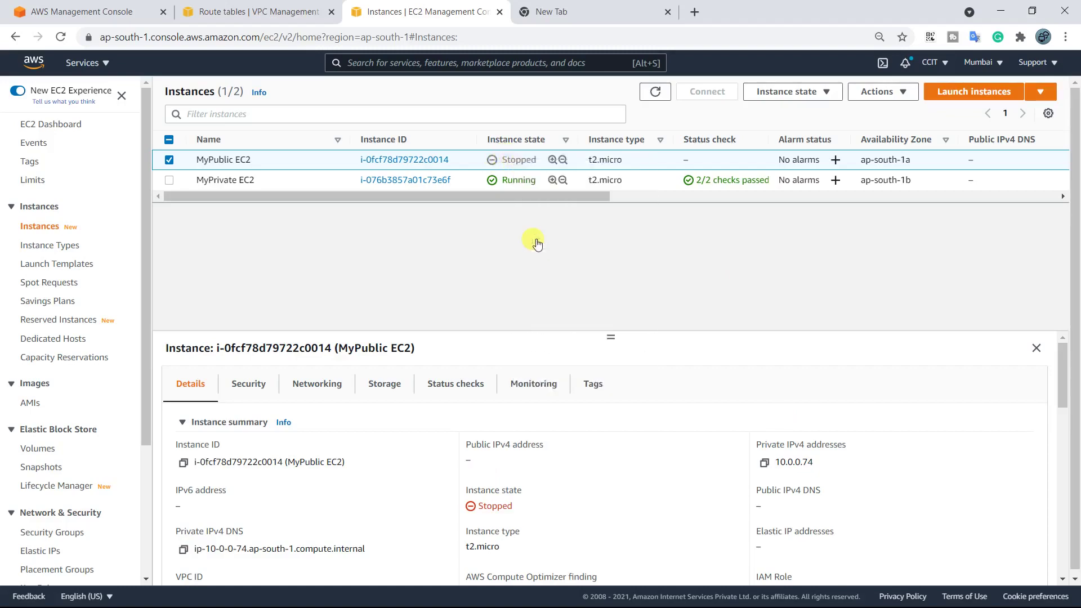
# Step: Refresh the instance list repeatedly until MyPublic EC2 leaves the pending state
pyautogui.click(655, 123)
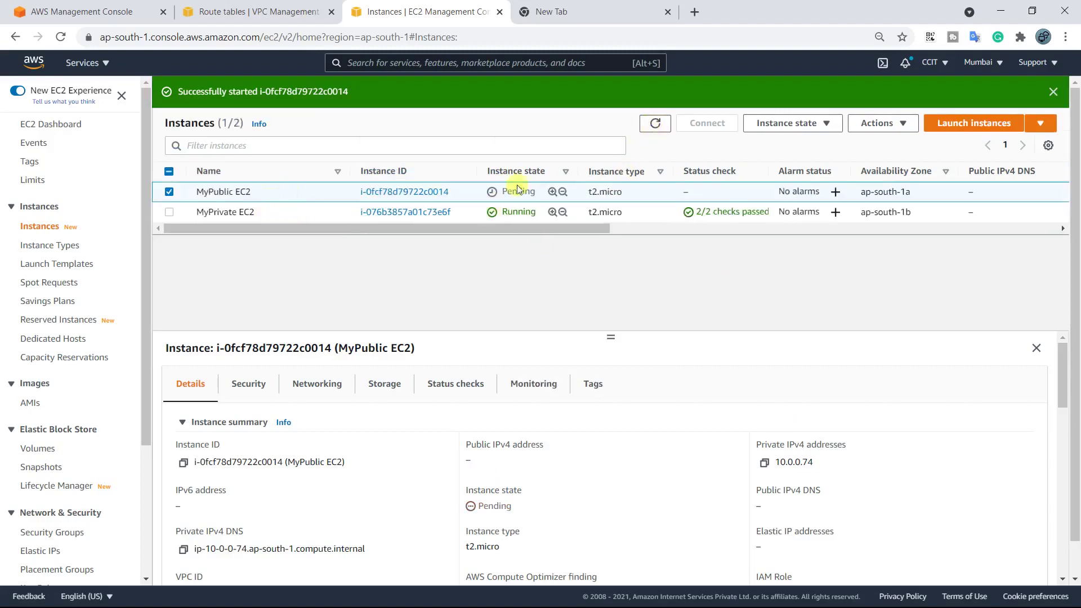
pyautogui.click(654, 123)
pyautogui.click(654, 124)
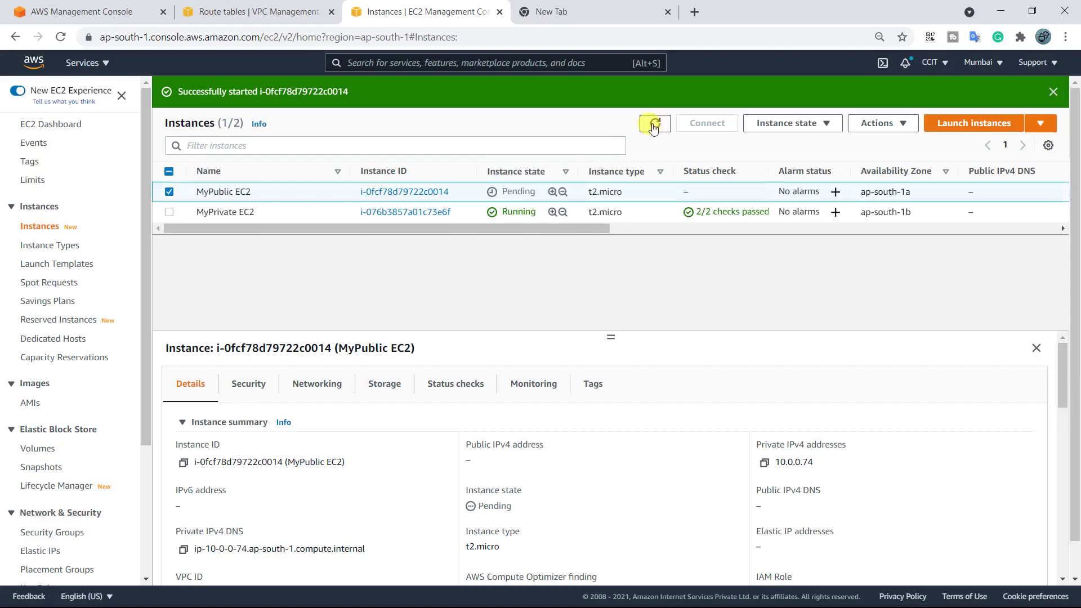
pyautogui.click(654, 124)
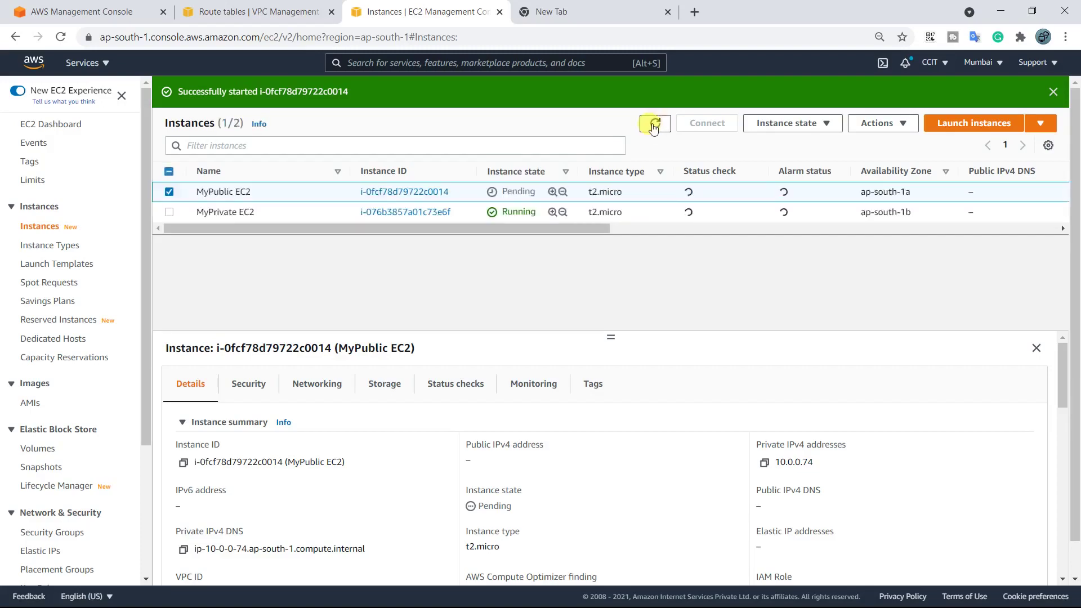
pyautogui.click(219, 210)
pyautogui.click(219, 192)
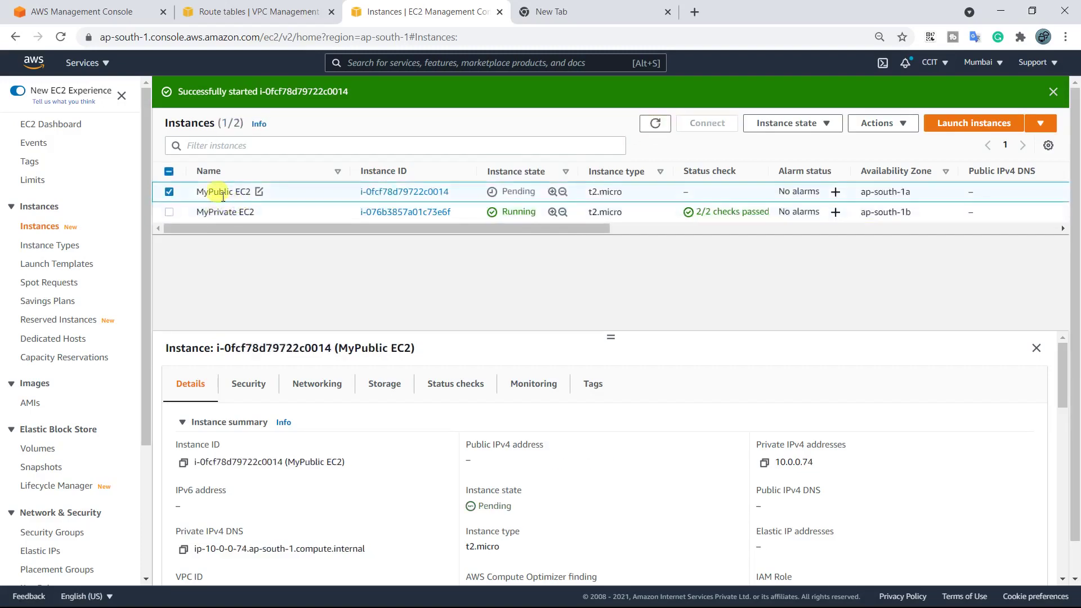
pyautogui.click(655, 123)
pyautogui.click(655, 124)
pyautogui.click(655, 123)
pyautogui.click(656, 124)
pyautogui.click(655, 124)
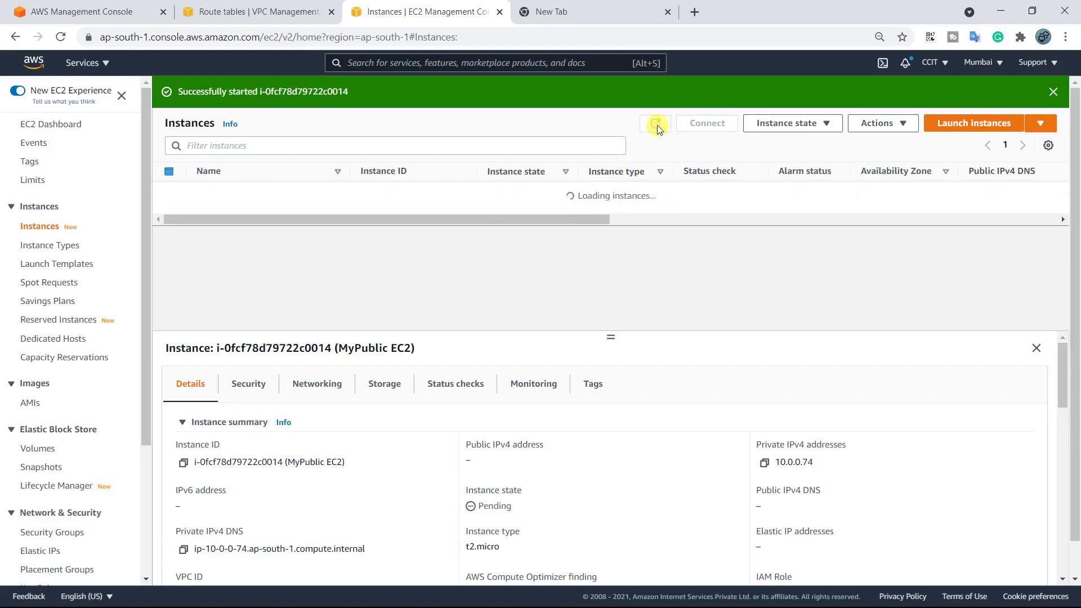
pyautogui.click(655, 124)
pyautogui.click(657, 125)
pyautogui.click(657, 125)
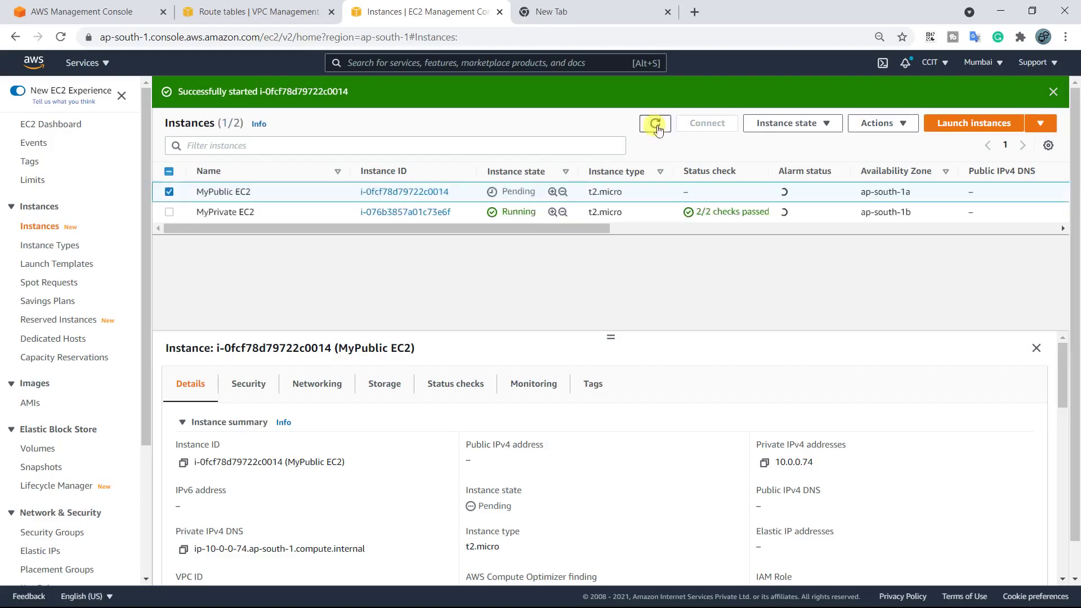
pyautogui.click(655, 124)
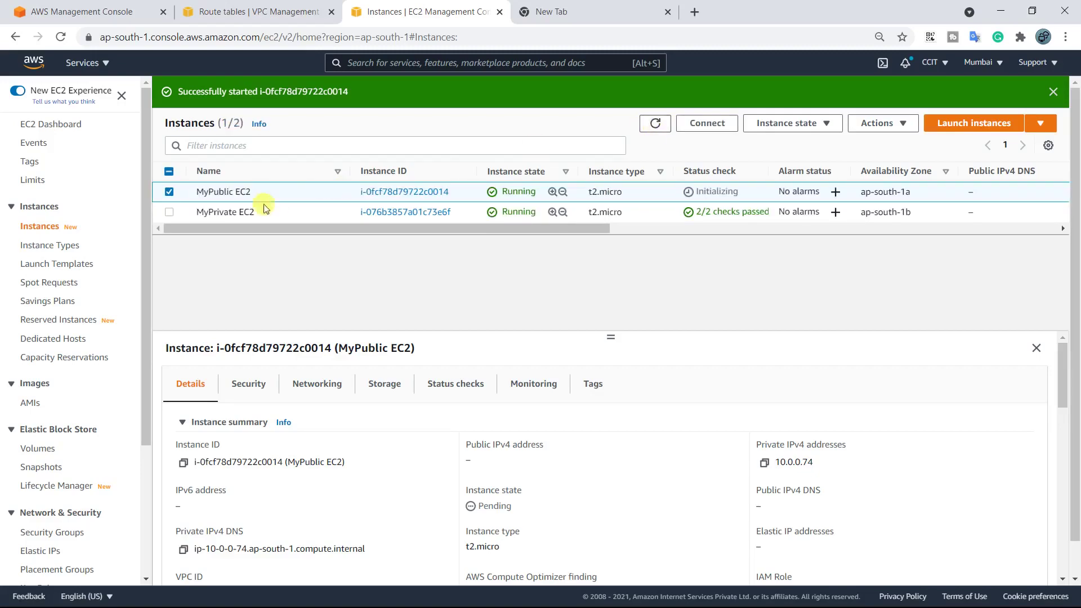
# Step: Reload the MyPublic EC2 details and compare its public IPv4 address with the earlier one saved in Notepad
pyautogui.click(208, 208)
pyautogui.click(210, 192)
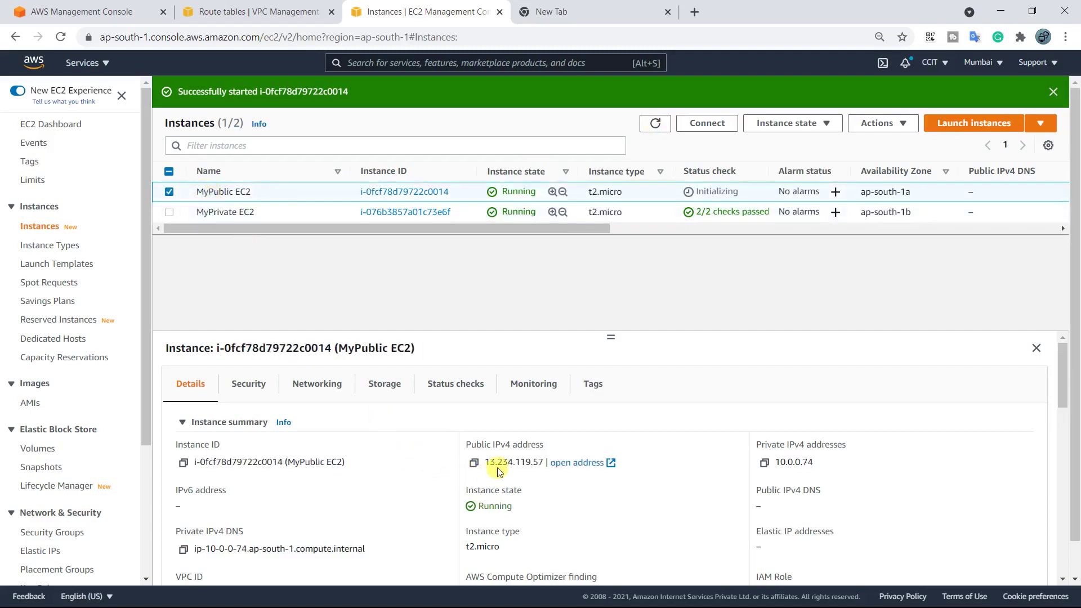
pyautogui.hotkey('alt', 'Tab')
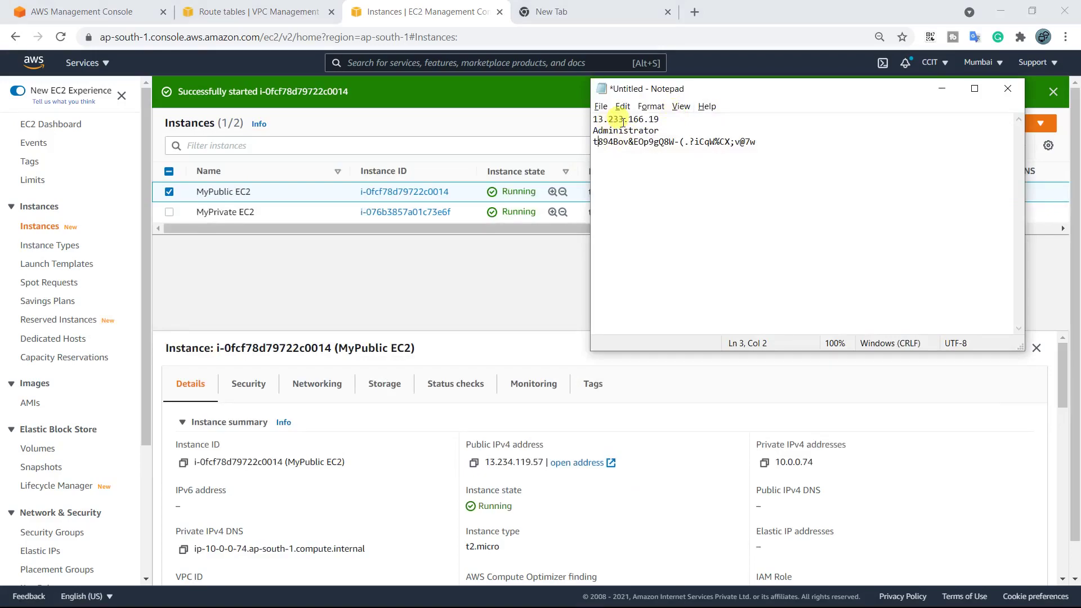
pyautogui.moveTo(659, 119); pyautogui.dragTo(560, 118)
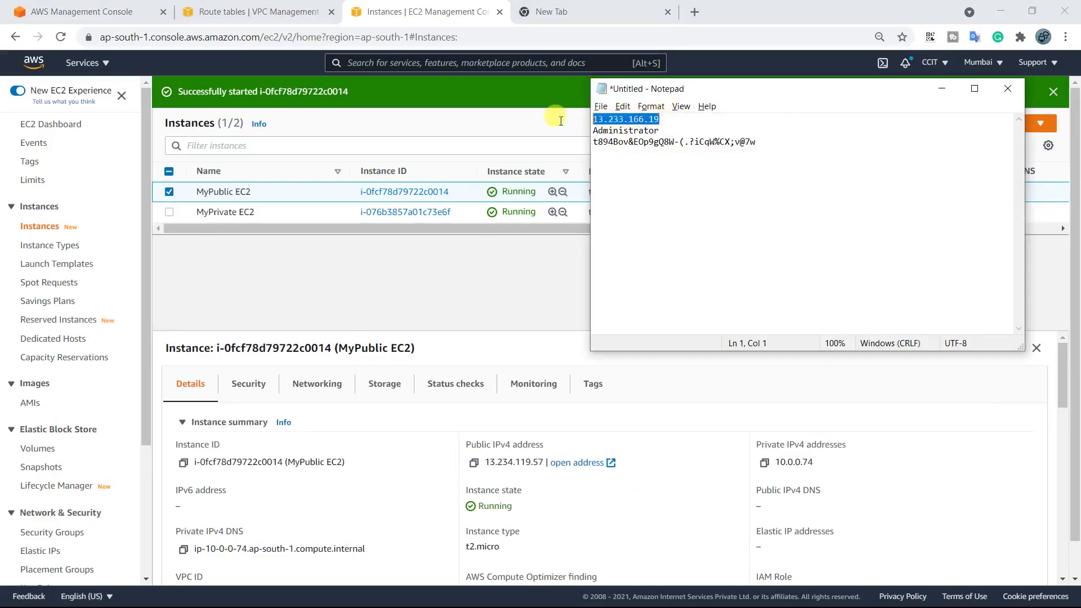
pyautogui.click(461, 292)
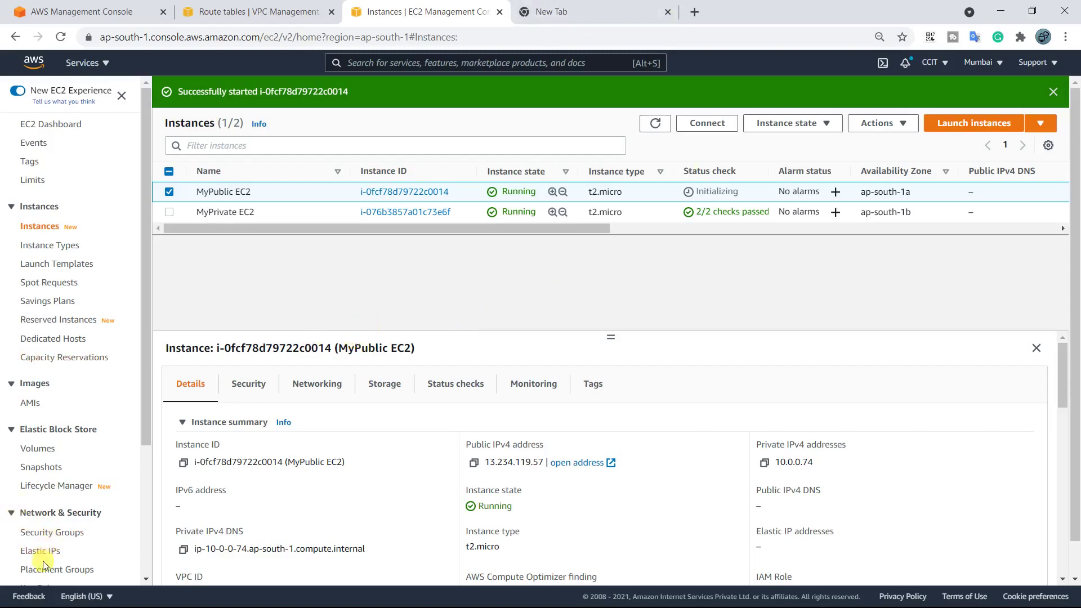
# Step: Open the Elastic IPs page in a new browser tab and allocate an Elastic IP address from Amazon's pool of IPv4 addresses
pyautogui.scroll(-3, 52, 539)
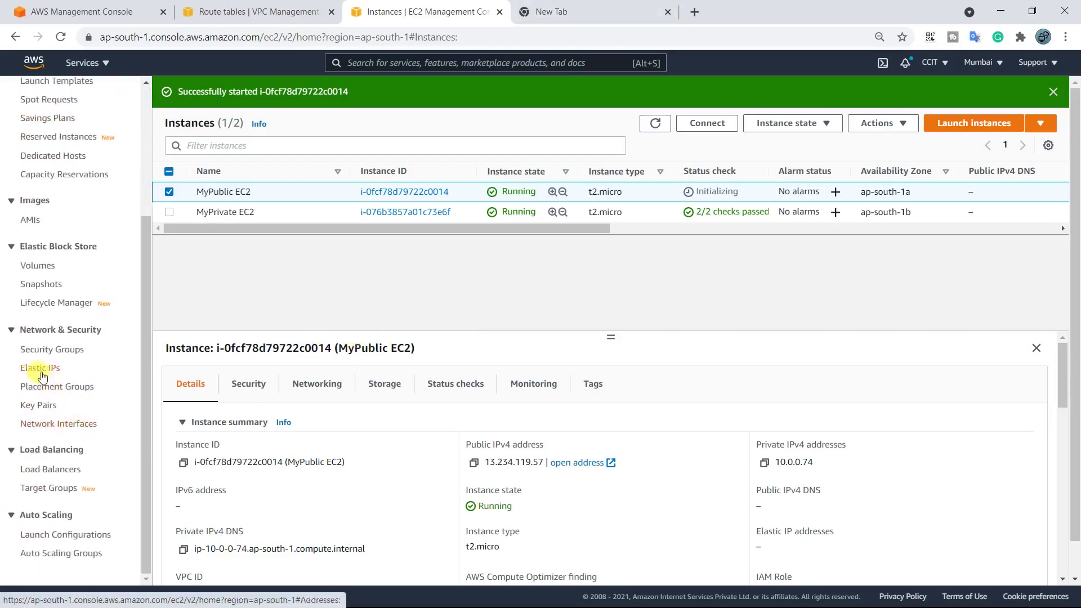
pyautogui.rightClick(42, 374)
pyautogui.click(79, 378)
pyautogui.click(563, 11)
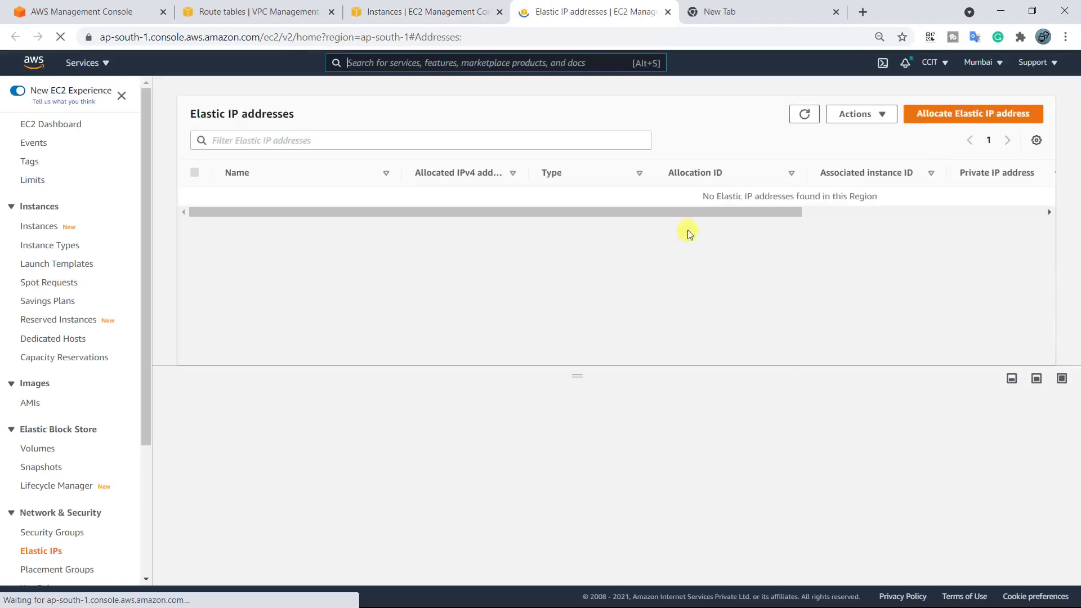
pyautogui.click(955, 120)
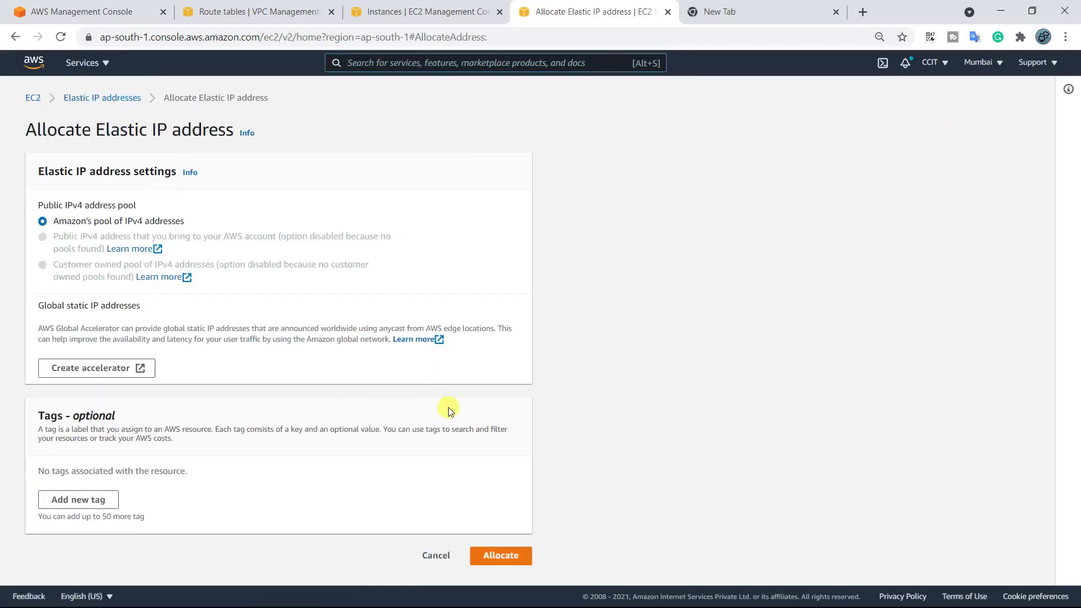
pyautogui.click(506, 557)
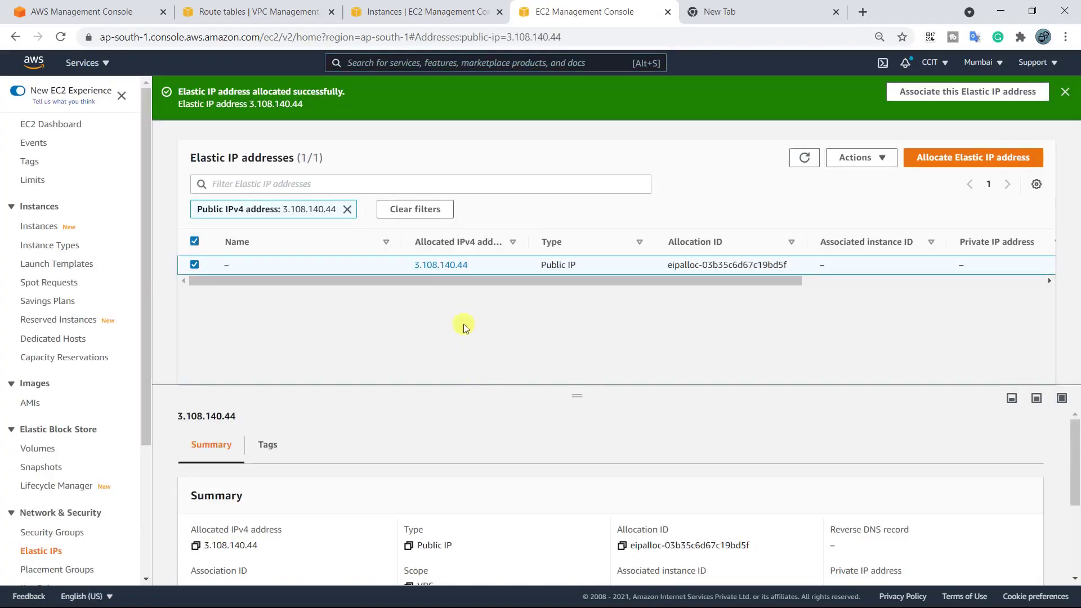
# Step: Associate the newly allocated Elastic IP address with the MyPublic EC2 instance, leaving the private IP address blank
pyautogui.click(861, 158)
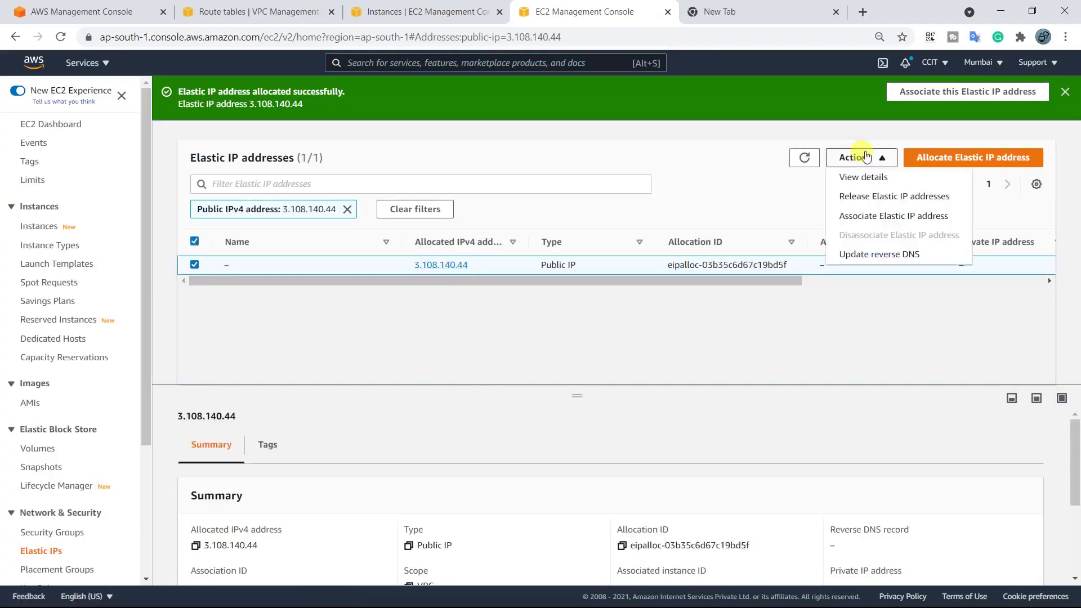
pyautogui.click(854, 218)
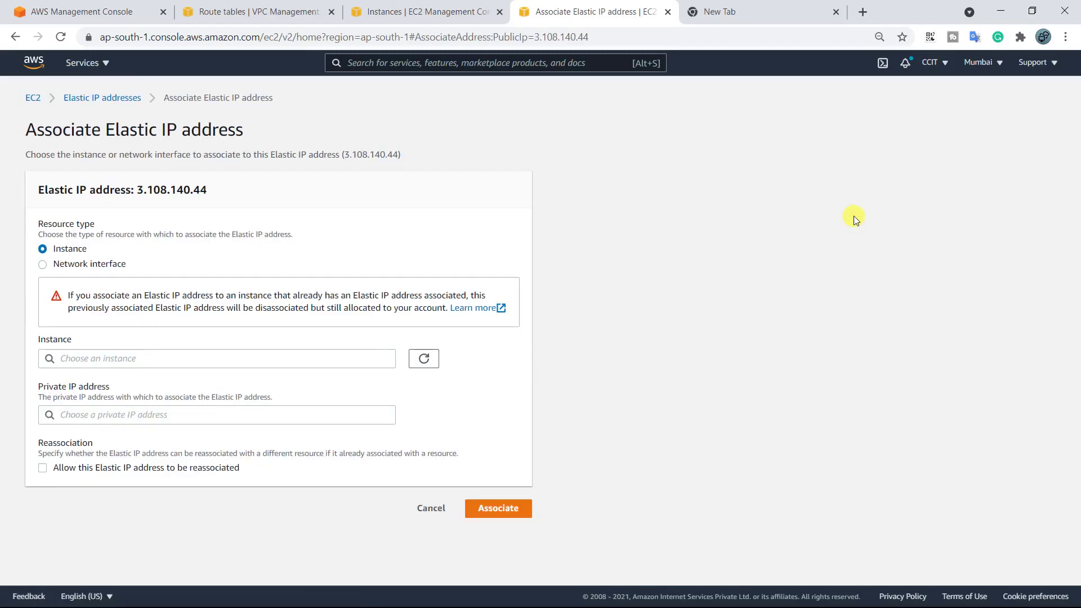
pyautogui.click(203, 360)
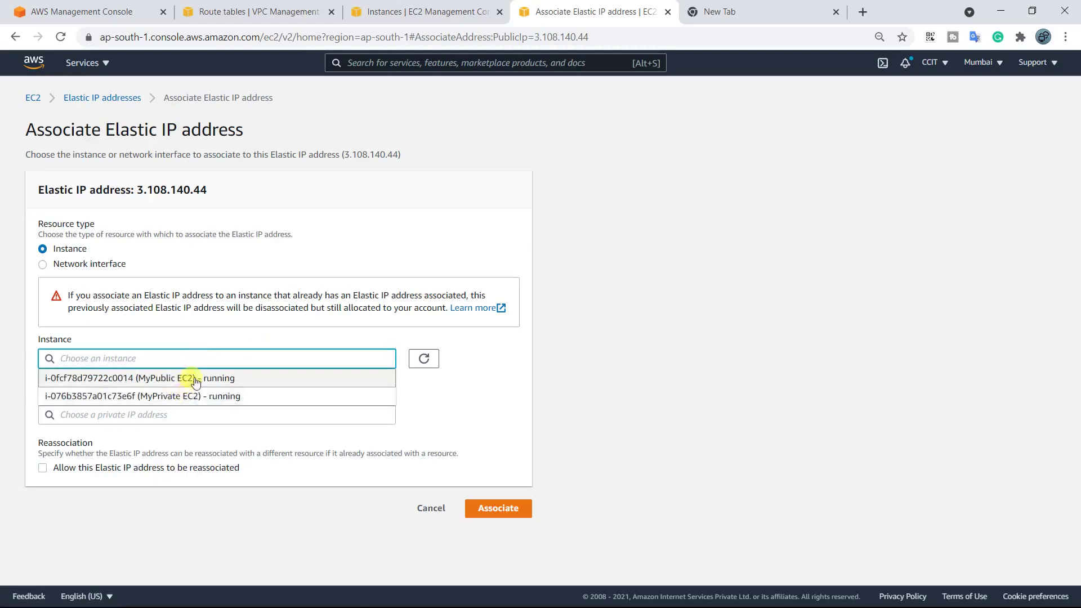
pyautogui.click(193, 378)
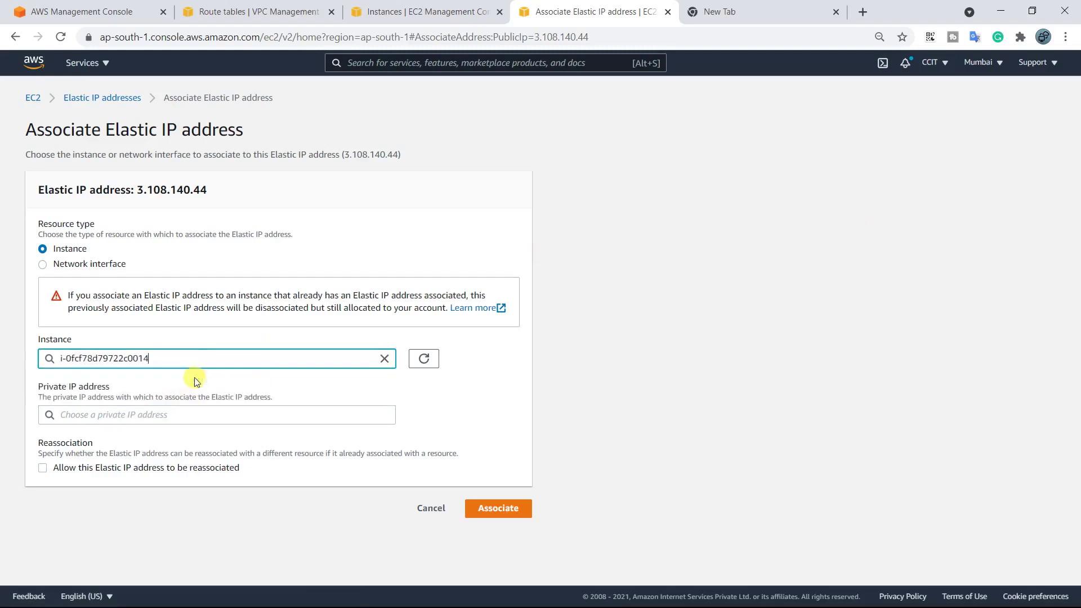
pyautogui.click(384, 358)
pyautogui.click(123, 383)
pyautogui.click(228, 409)
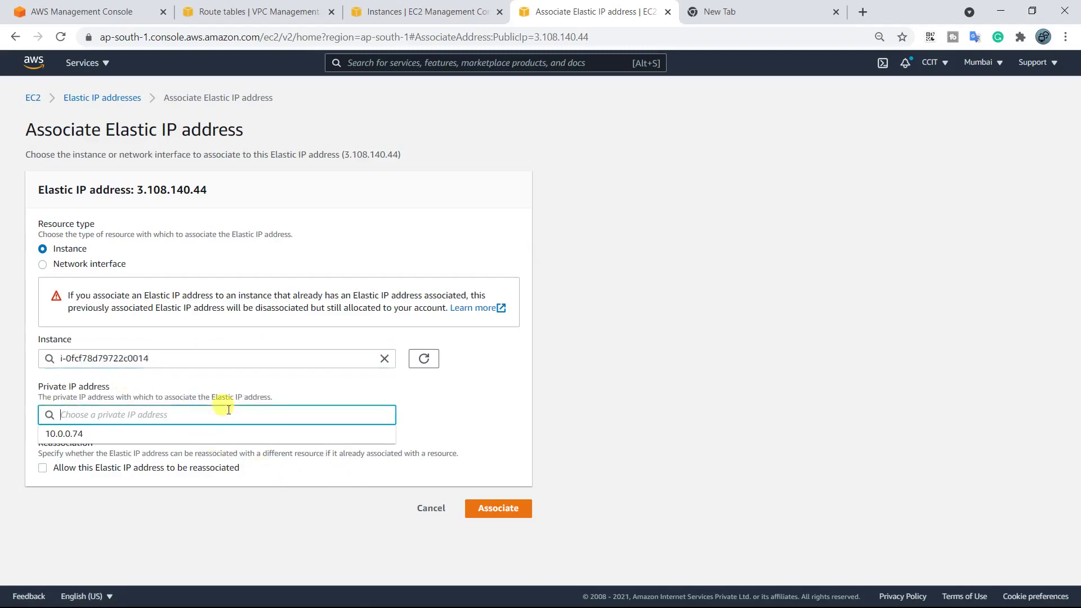
pyautogui.click(434, 408)
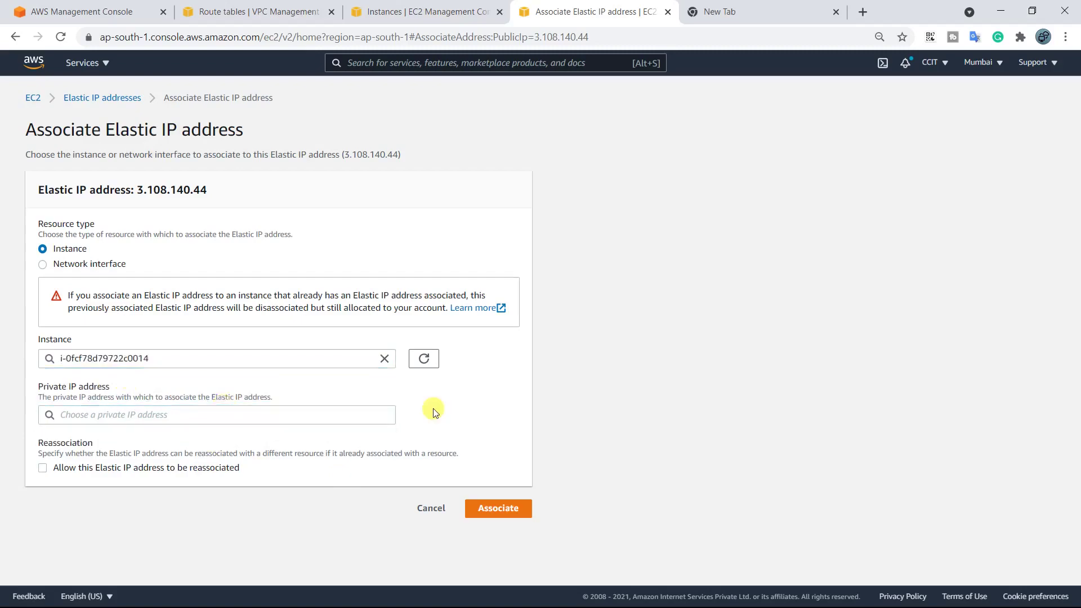
pyautogui.click(487, 510)
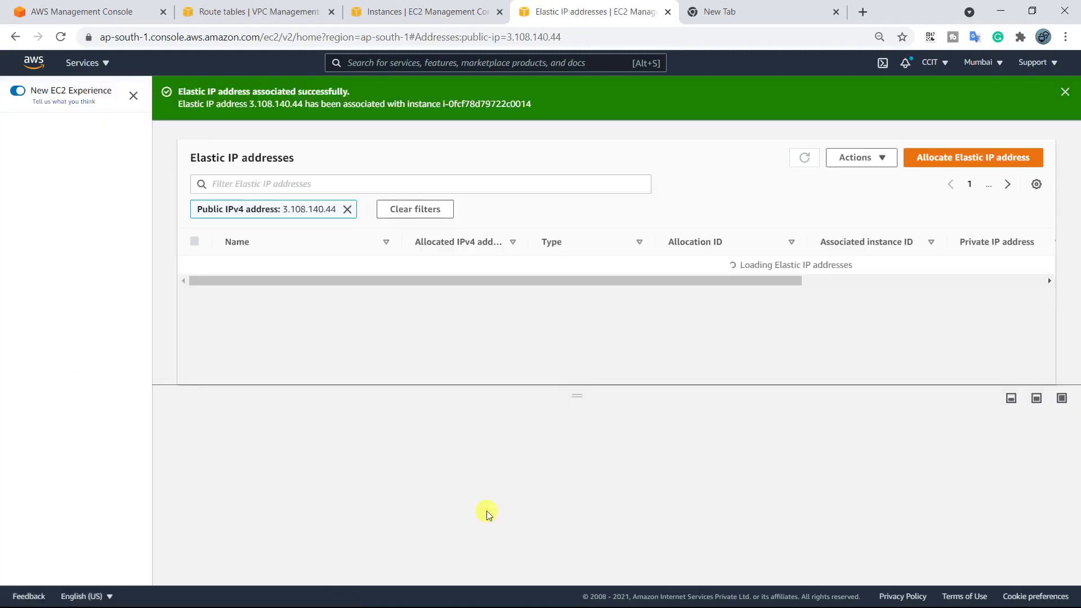
# Step: Refresh the instance list and examine the MyPublic EC2 details, comparing its public IPv4 address with the allocated Elastic IP address
pyautogui.click(428, 11)
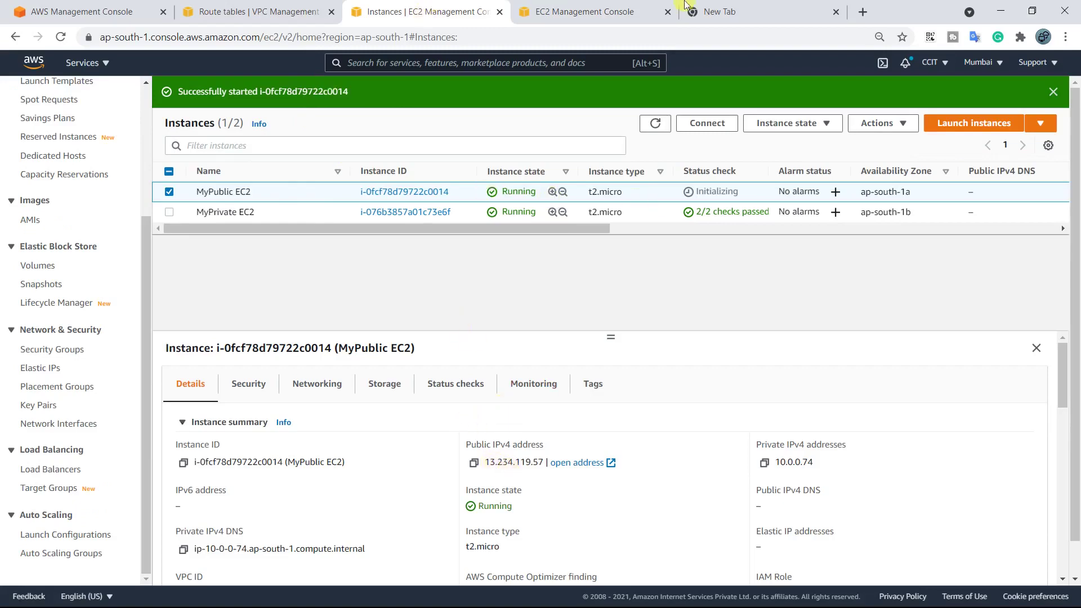
pyautogui.click(632, 13)
pyautogui.moveTo(446, 280)
pyautogui.mouseDown()
pyautogui.moveTo(748, 278)
pyautogui.moveTo(436, 280)
pyautogui.mouseUp()
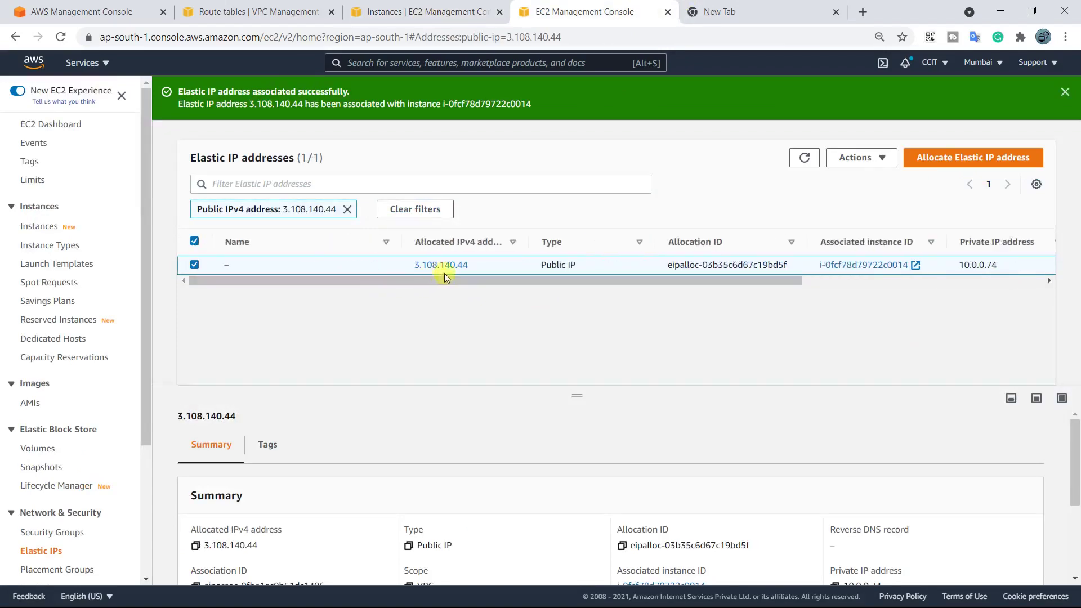
pyautogui.click(411, 11)
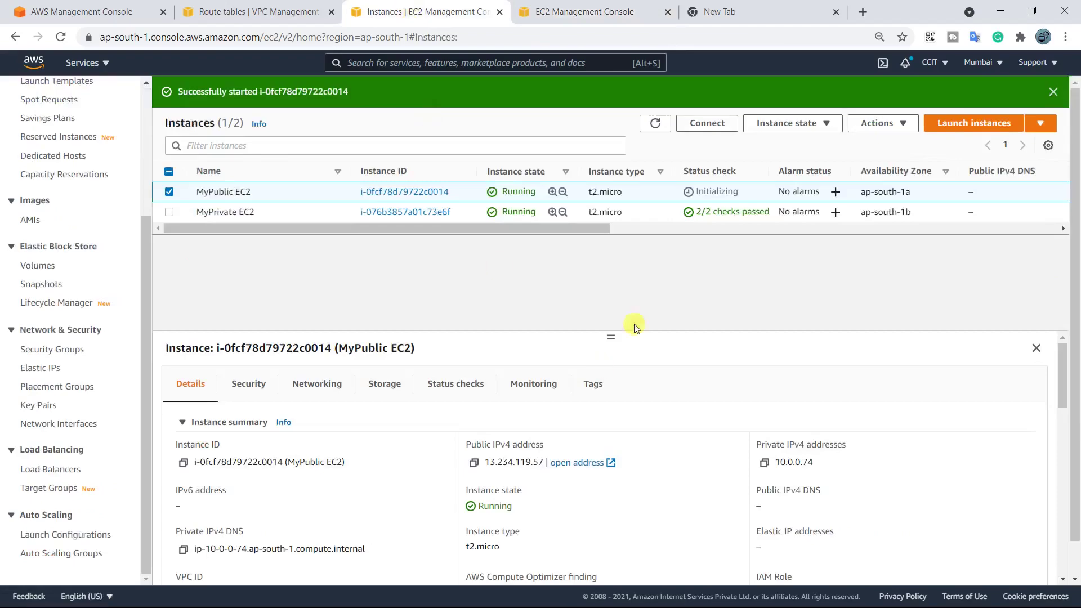
pyautogui.click(653, 125)
pyautogui.click(214, 212)
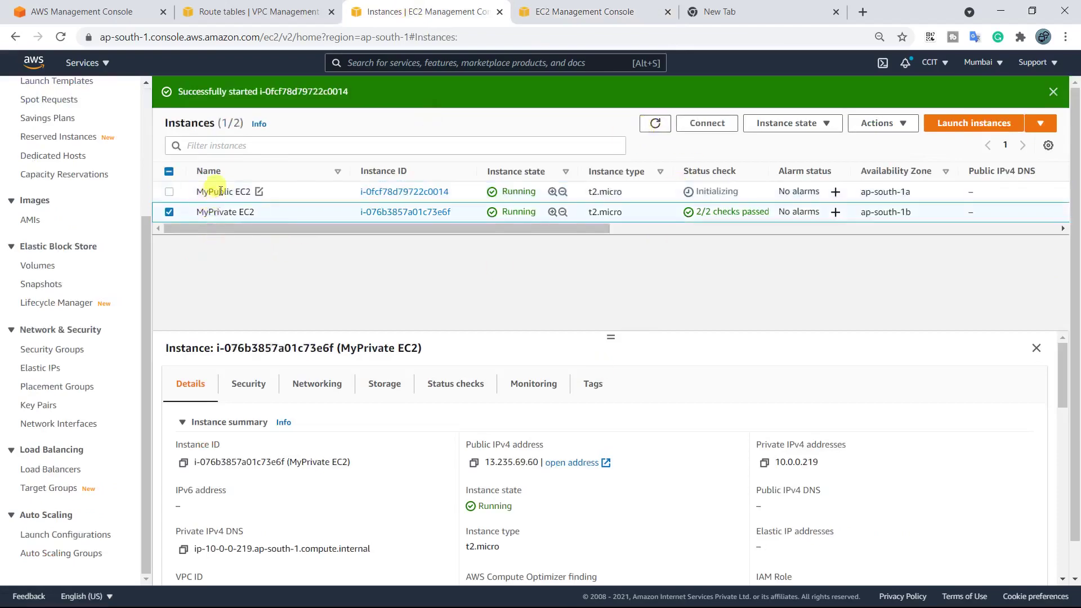
pyautogui.click(233, 191)
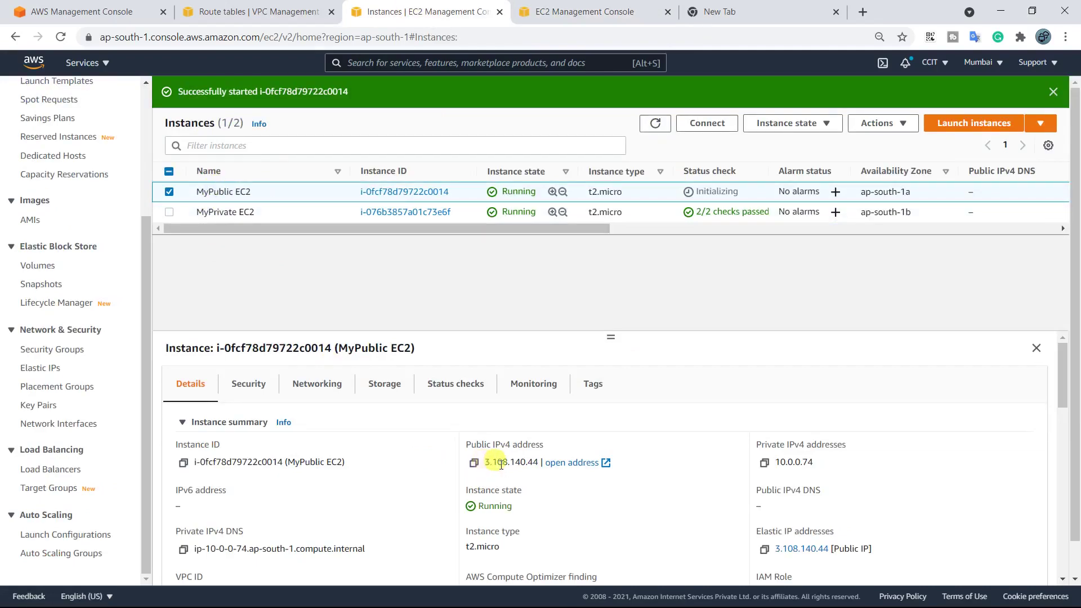
pyautogui.scroll(-2, 532, 451)
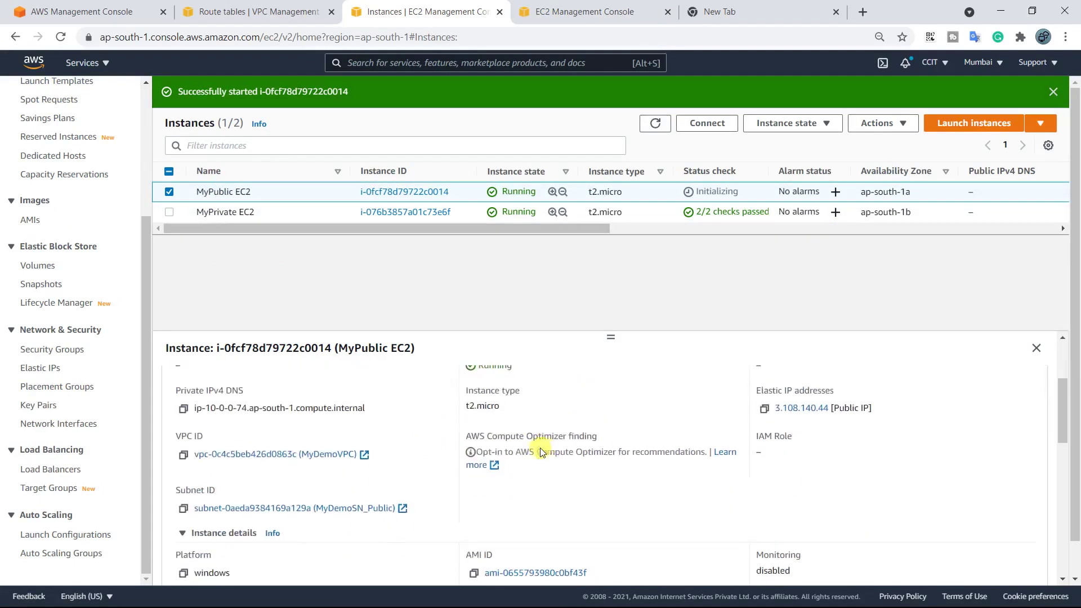
pyautogui.scroll(-5, 514, 451)
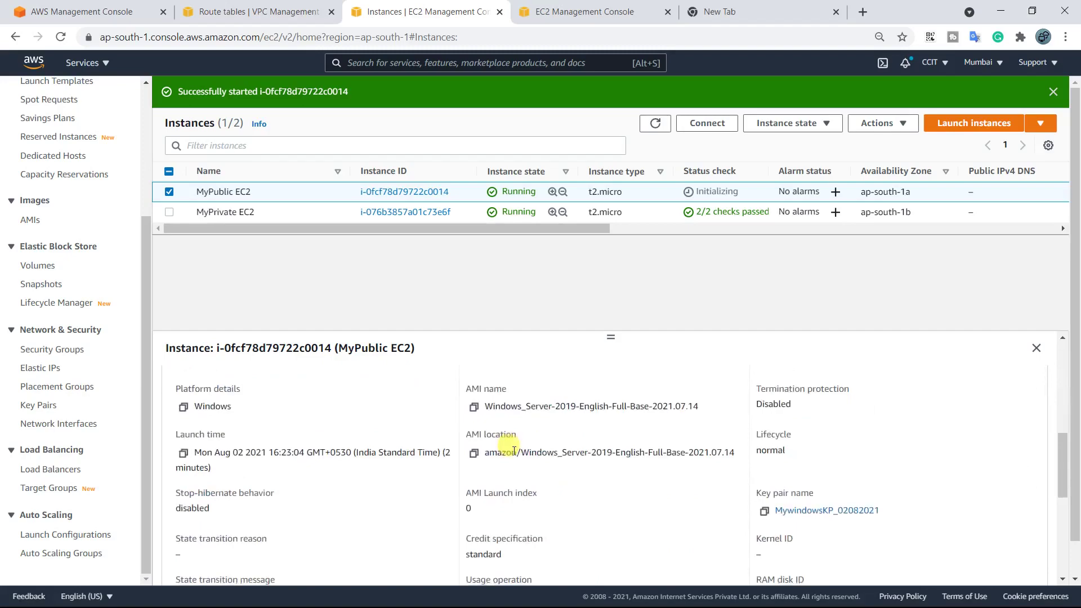
pyautogui.scroll(-2, 514, 451)
pyautogui.scroll(4, 514, 452)
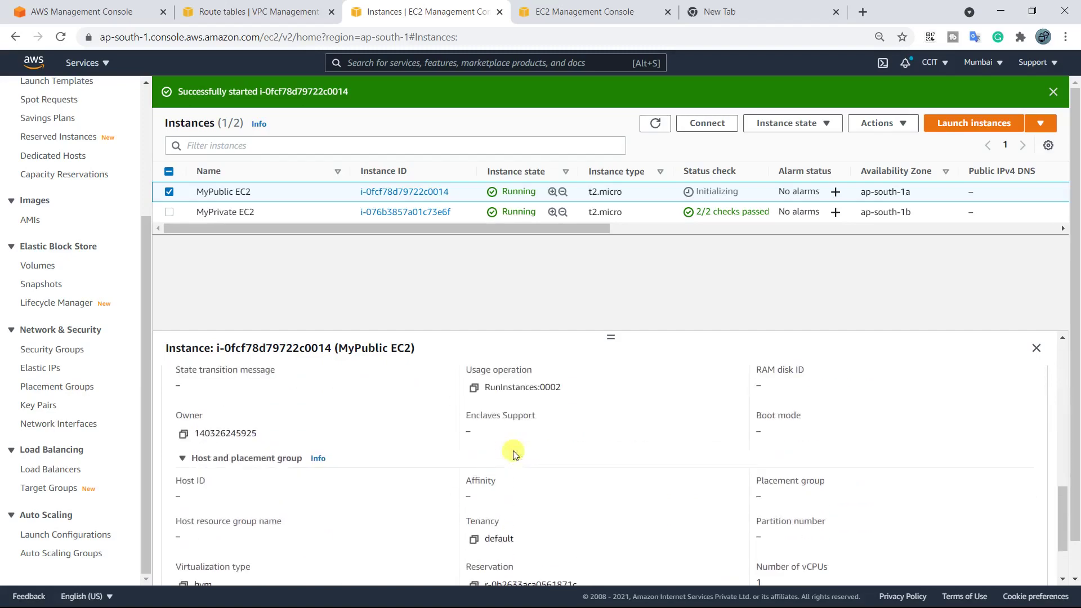
pyautogui.scroll(4, 514, 453)
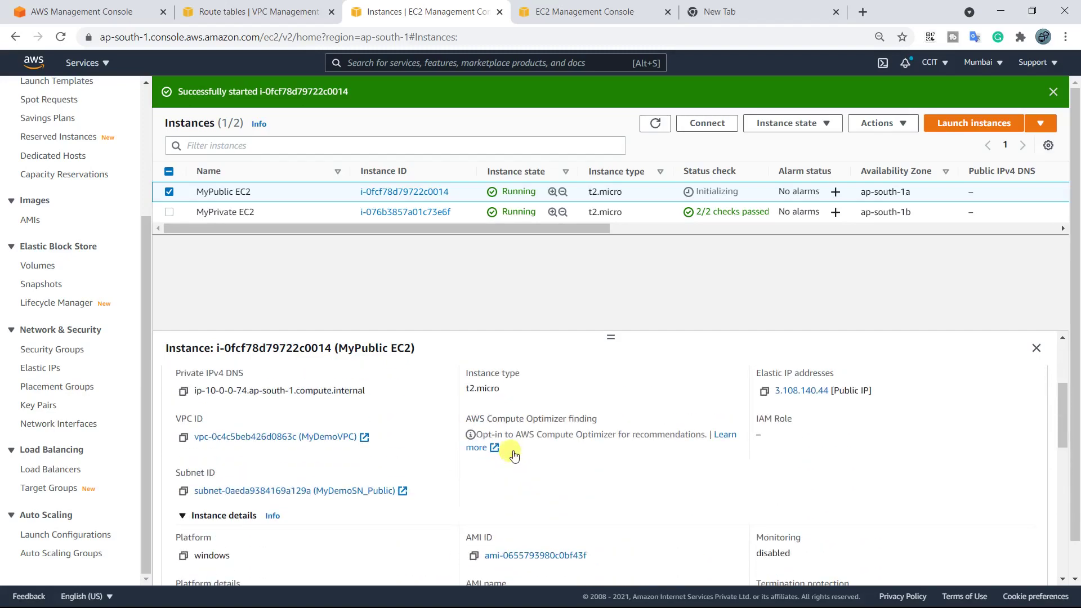
# Step: Stop the MyPublic EC2 instance, refresh the instance list and dismiss the success notifications
pyautogui.scroll(1, 514, 454)
pyautogui.moveTo(611, 335); pyautogui.dragTo(618, 258)
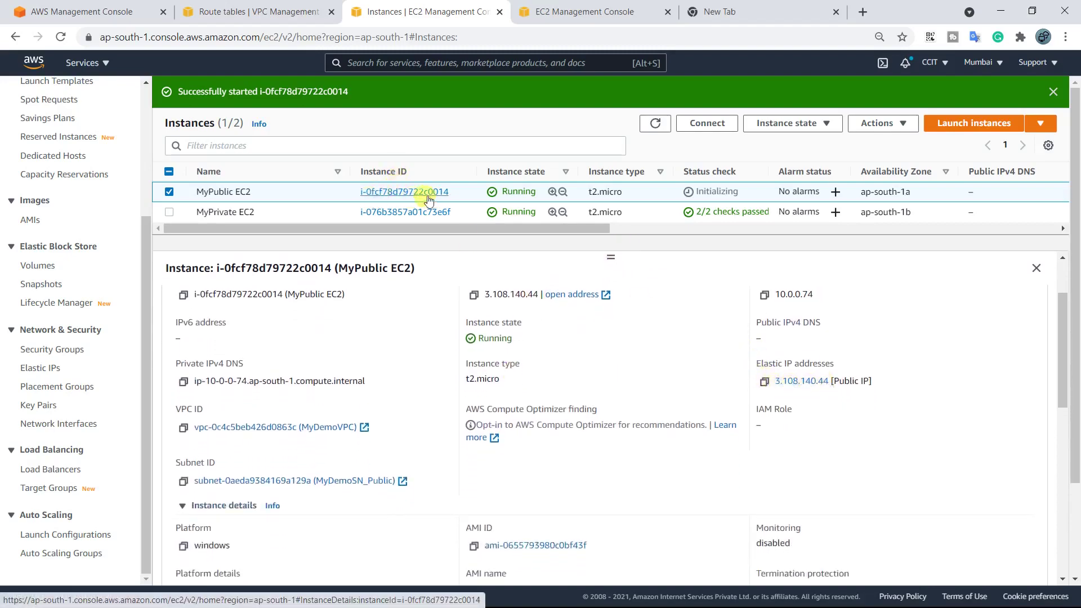
pyautogui.rightClick(404, 199)
pyautogui.click(431, 261)
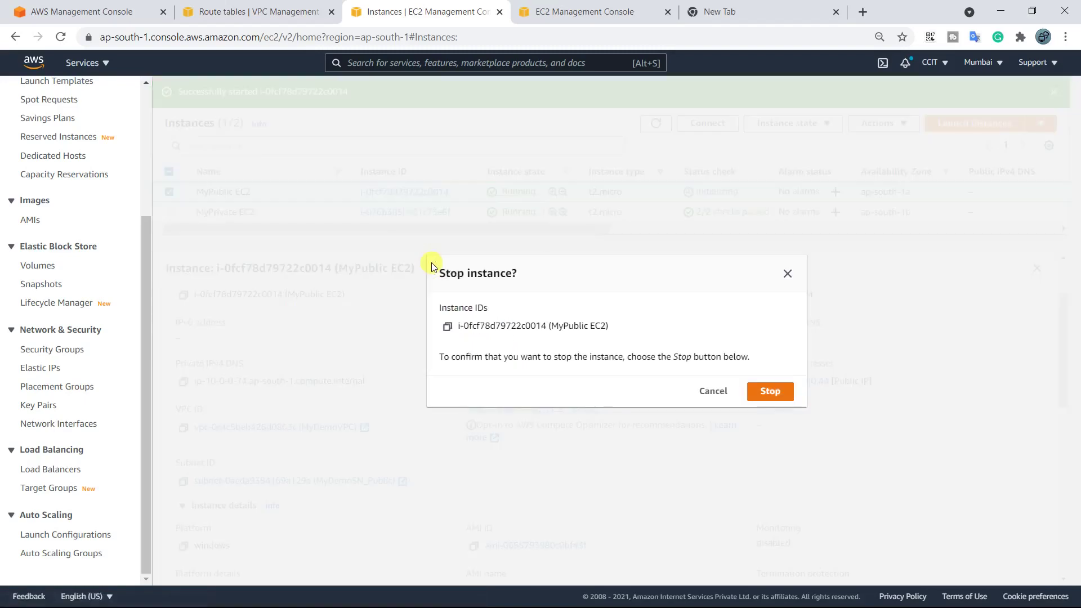
pyautogui.click(749, 388)
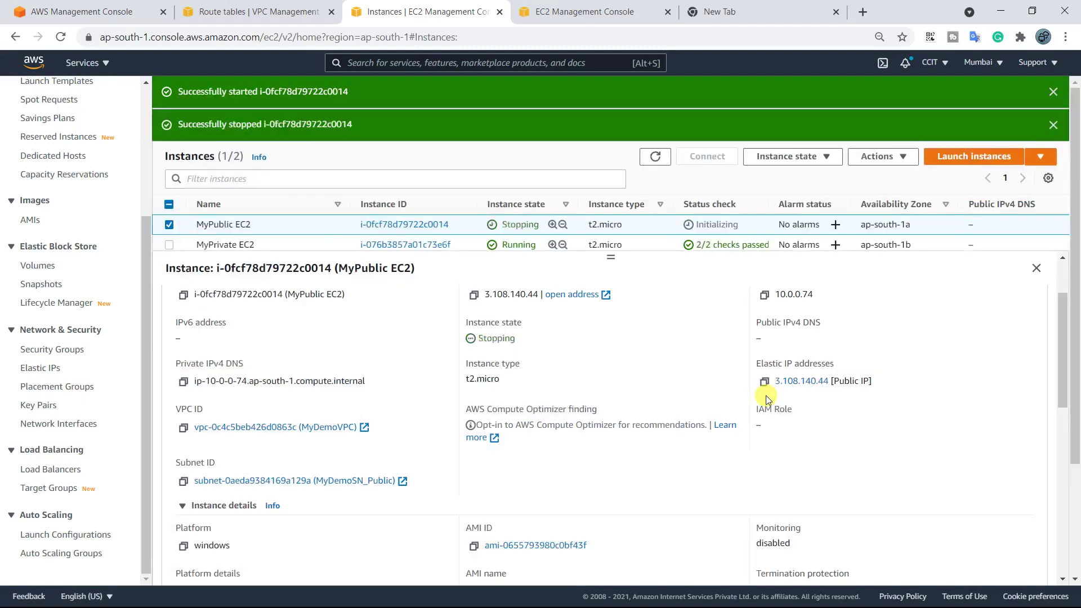
pyautogui.click(653, 156)
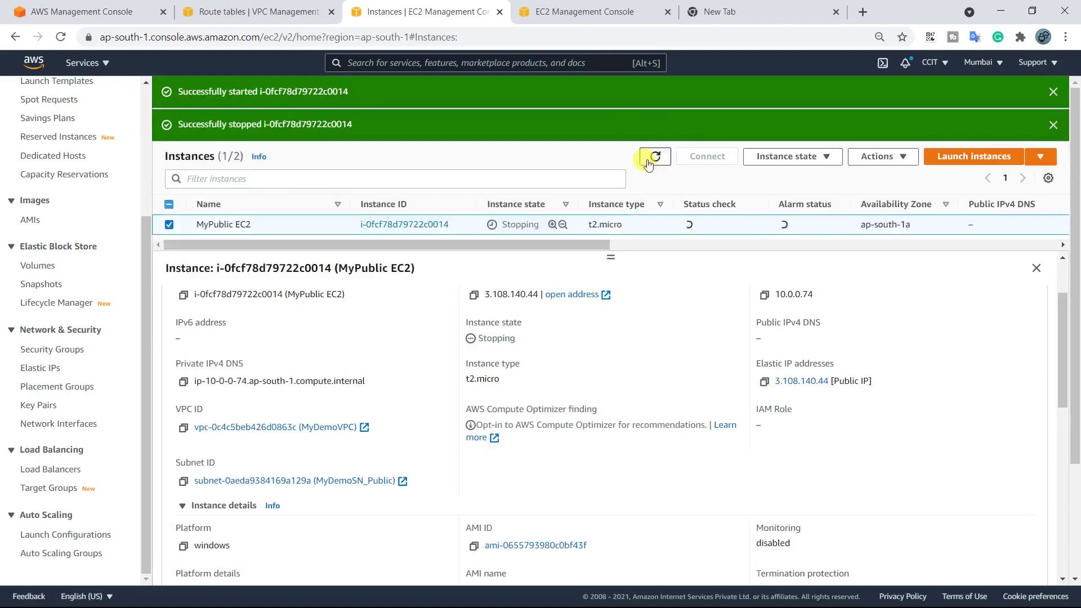
pyautogui.click(1052, 91)
pyautogui.click(1053, 91)
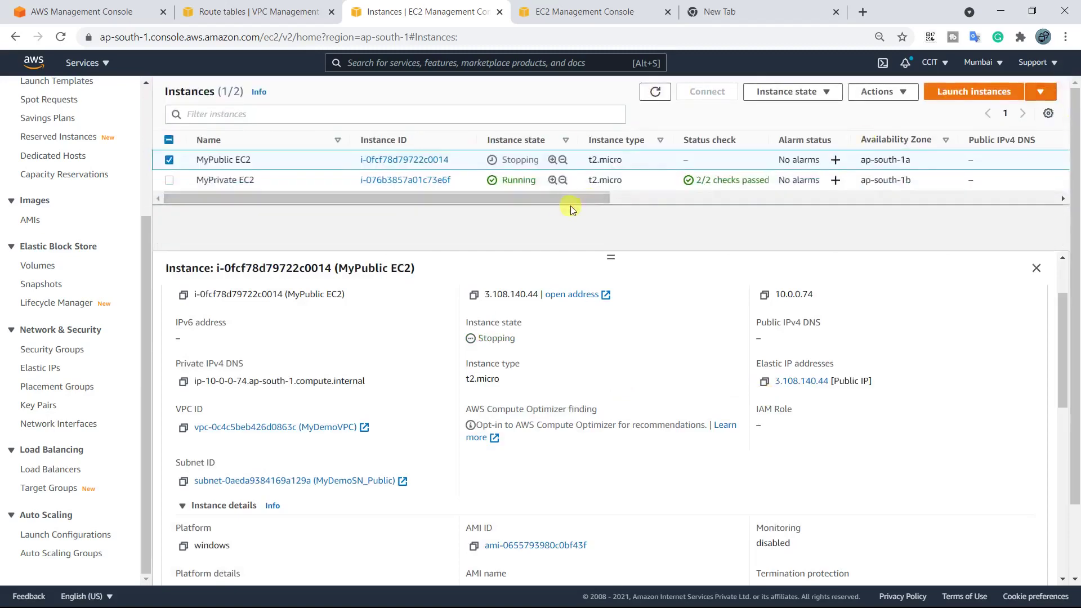
# Step: Refresh the instance list until MyPublic EC2 has stopped, and examine its public IPv4 and Elastic IP addresses
pyautogui.moveTo(611, 252); pyautogui.dragTo(609, 307)
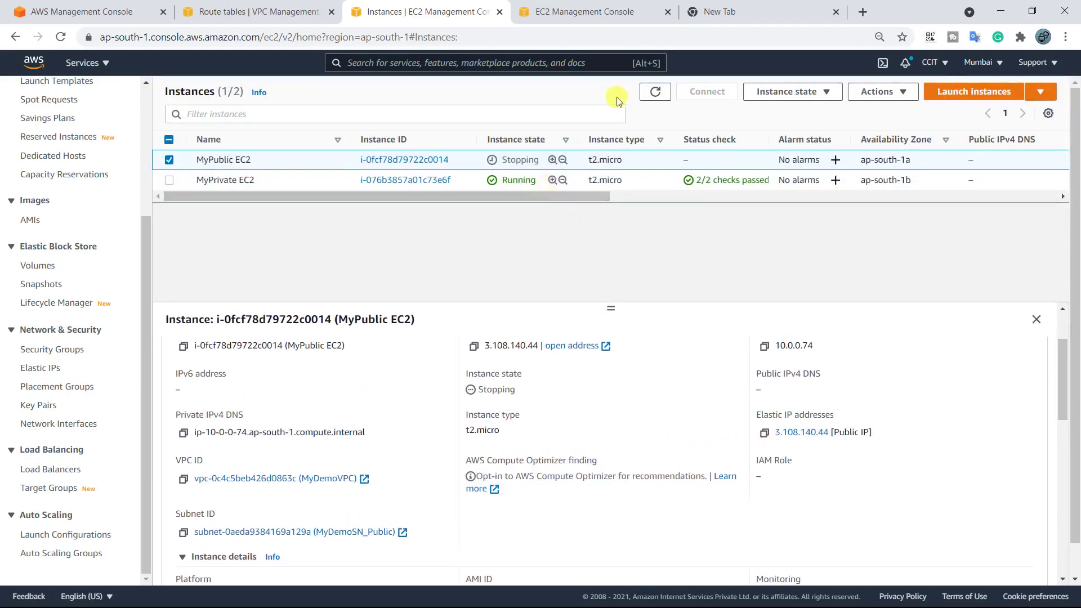
pyautogui.click(653, 92)
pyautogui.click(649, 95)
pyautogui.click(648, 94)
pyautogui.click(648, 94)
pyautogui.click(648, 94)
pyautogui.click(648, 95)
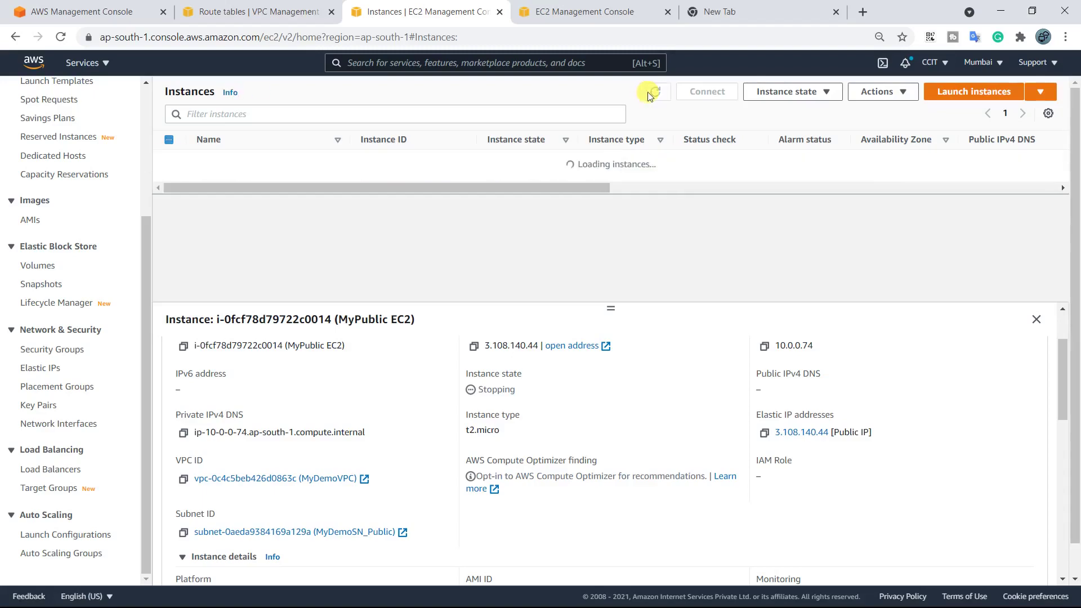
pyautogui.click(648, 95)
pyautogui.click(649, 95)
pyautogui.click(649, 94)
pyautogui.click(649, 95)
pyautogui.click(648, 95)
pyautogui.click(224, 181)
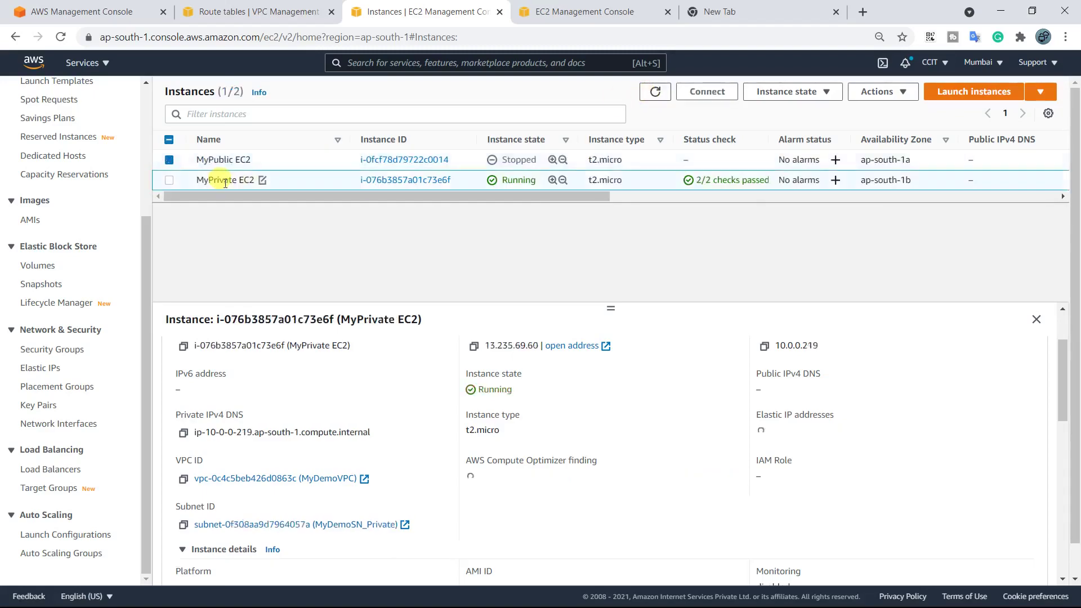
pyautogui.click(217, 159)
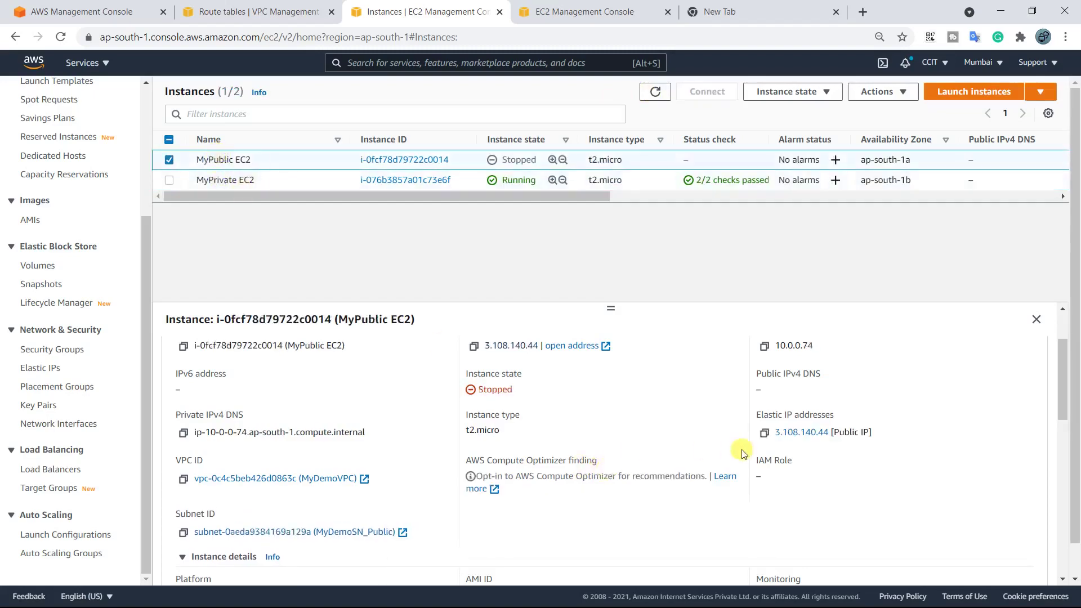
pyautogui.scroll(2, 729, 442)
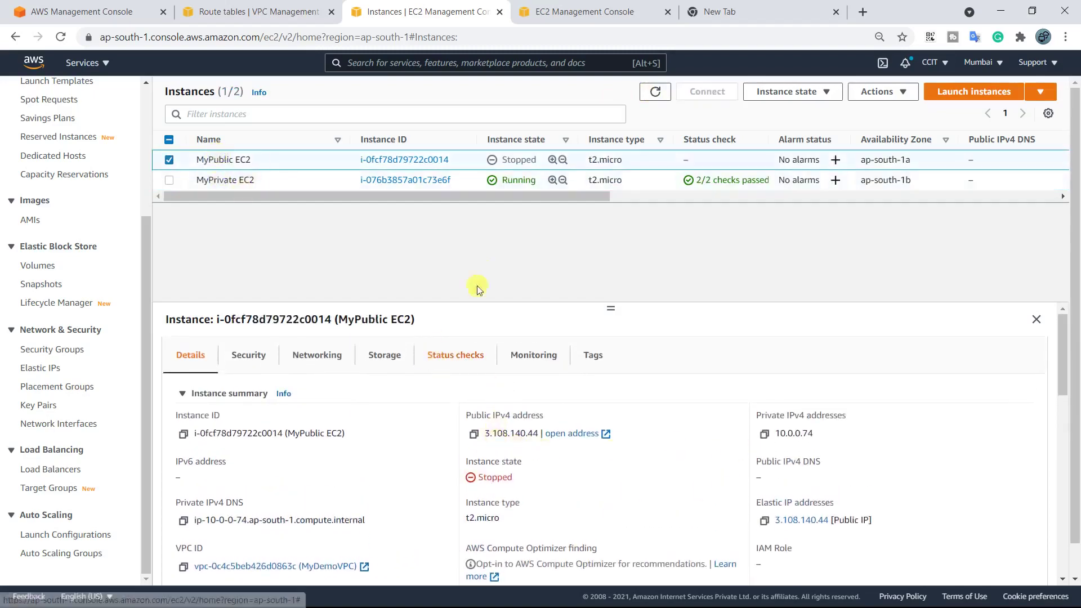
# Step: Start the MyPublic EC2 instance and refresh the list, checking its public IPv4 address against the Elastic IP address
pyautogui.rightClick(408, 163)
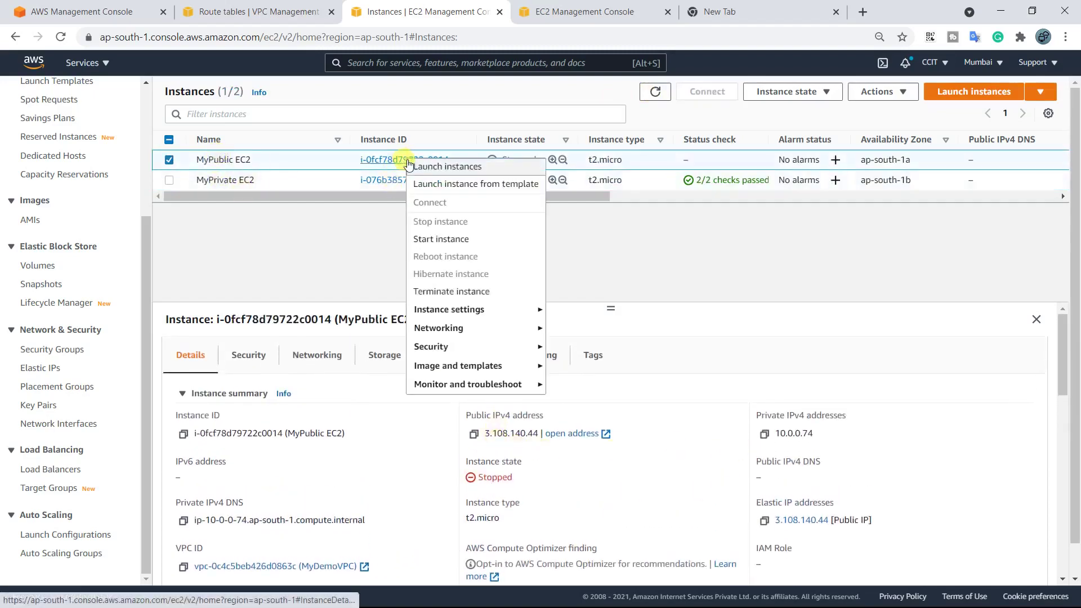
pyautogui.click(438, 239)
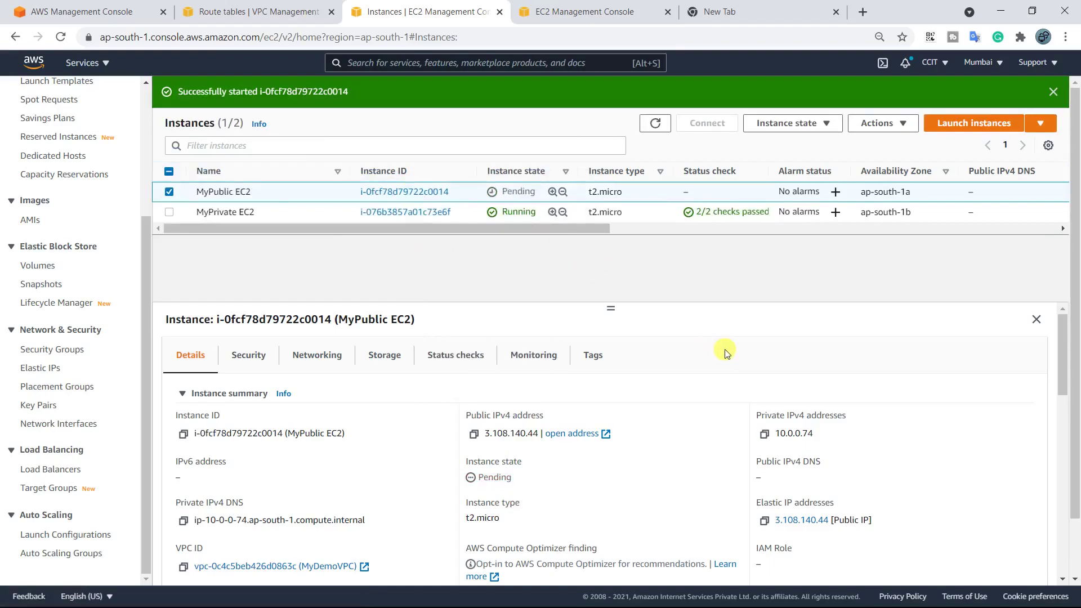
pyautogui.click(655, 123)
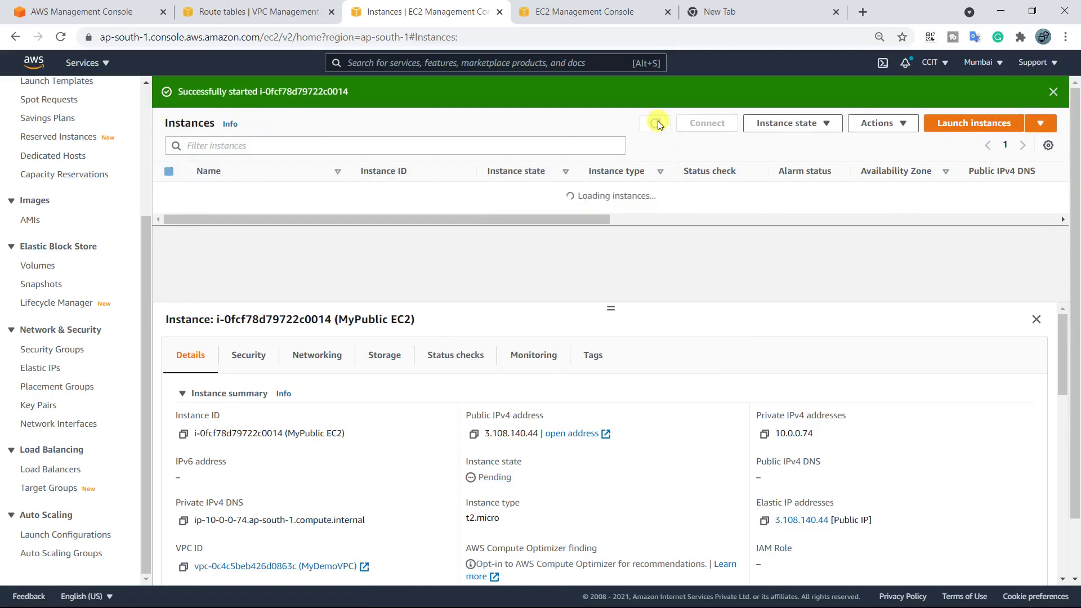
pyautogui.click(656, 122)
pyautogui.click(656, 123)
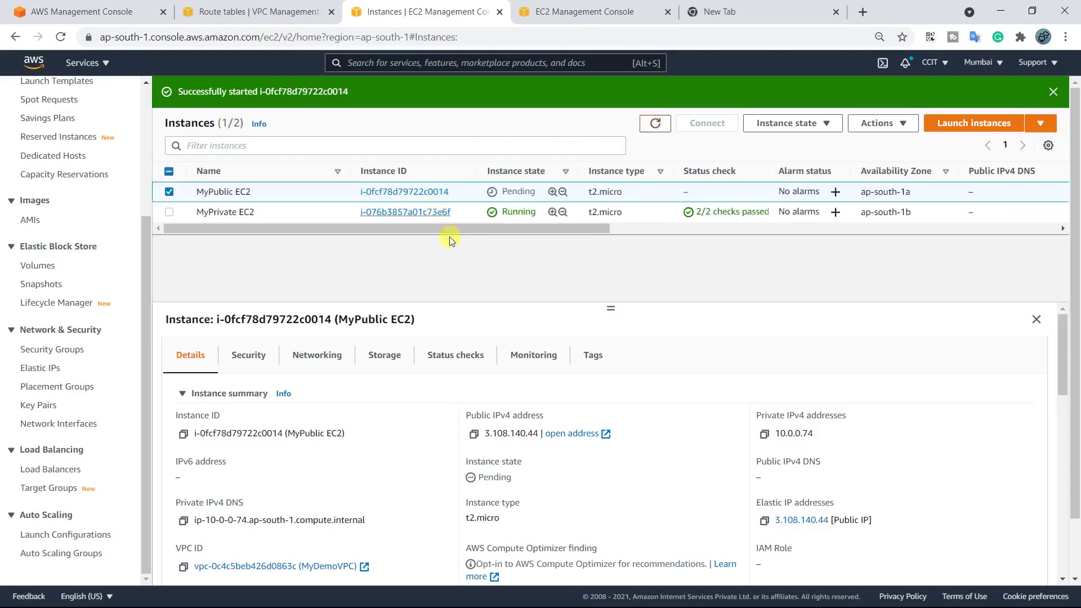
pyautogui.click(233, 213)
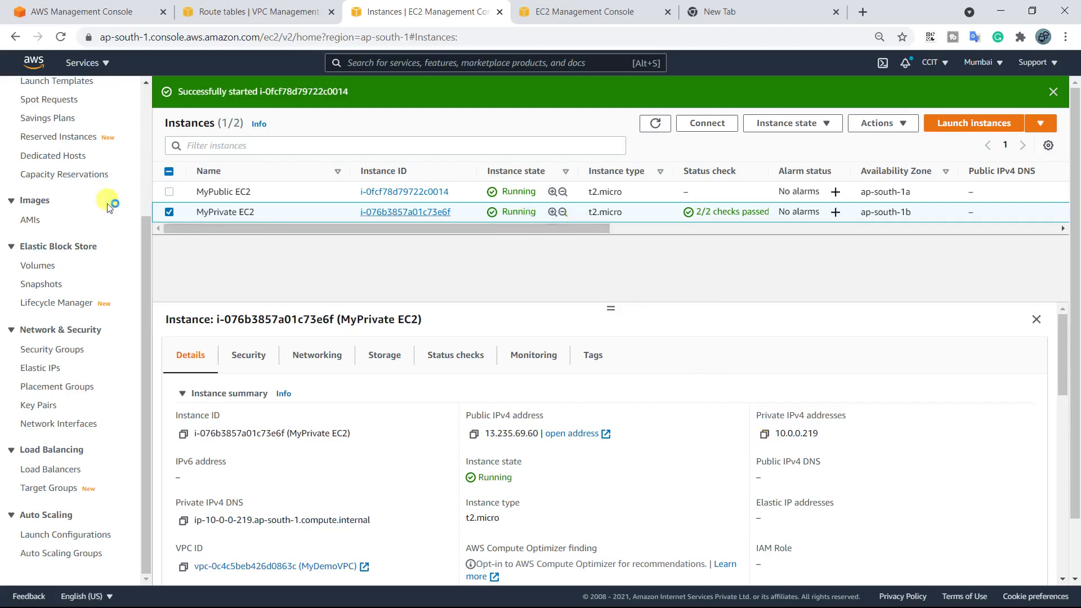
pyautogui.click(215, 187)
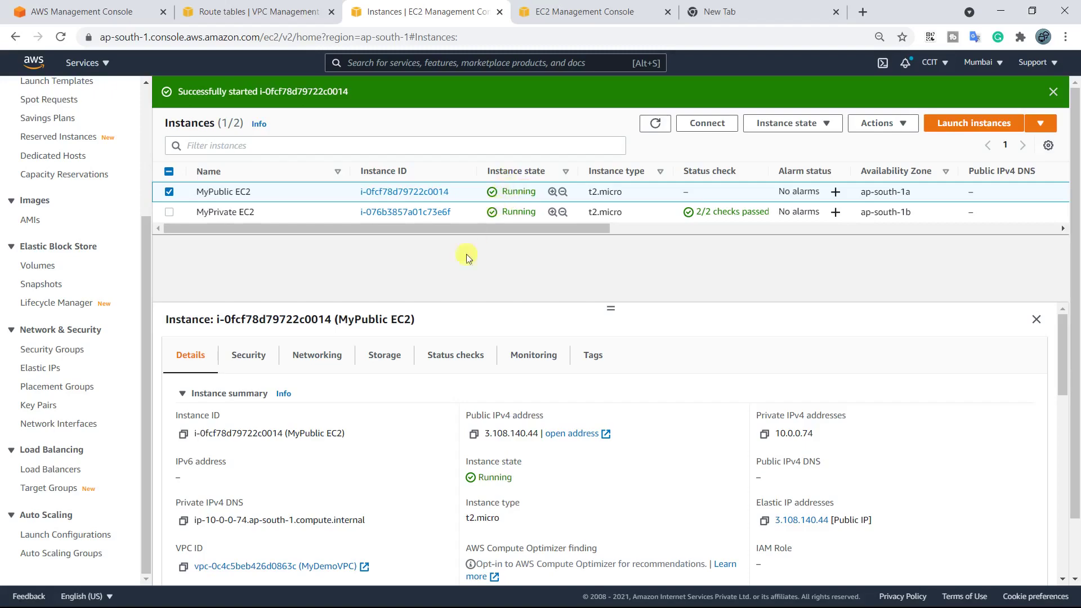
# Step: Disassociate the Elastic IP address 3.108.140.44 from the MyPublic EC2 instance and refresh the Elastic IP list
pyautogui.click(41, 370)
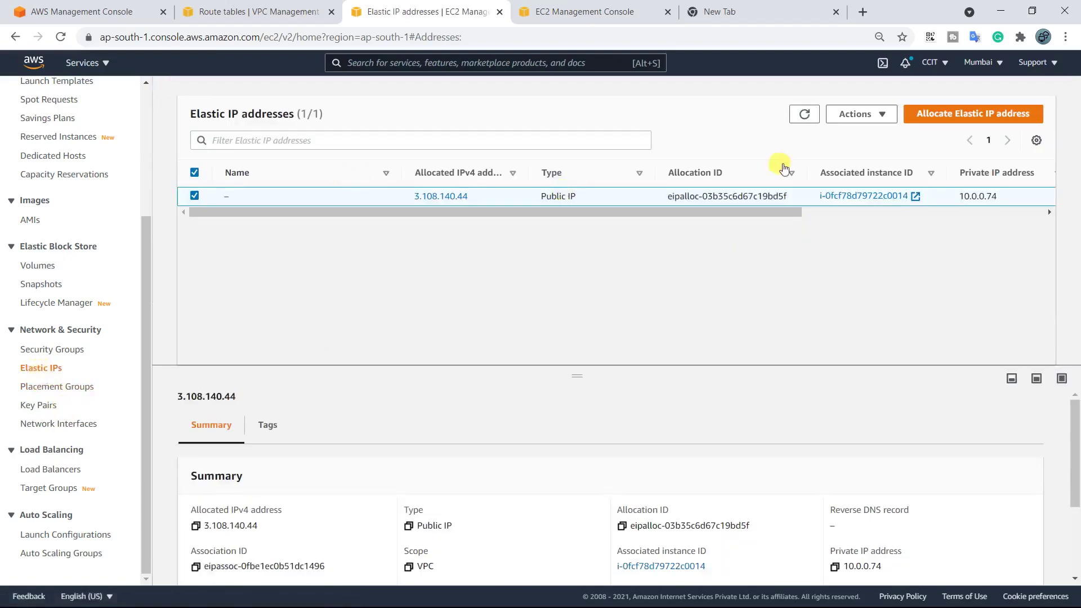
pyautogui.click(851, 117)
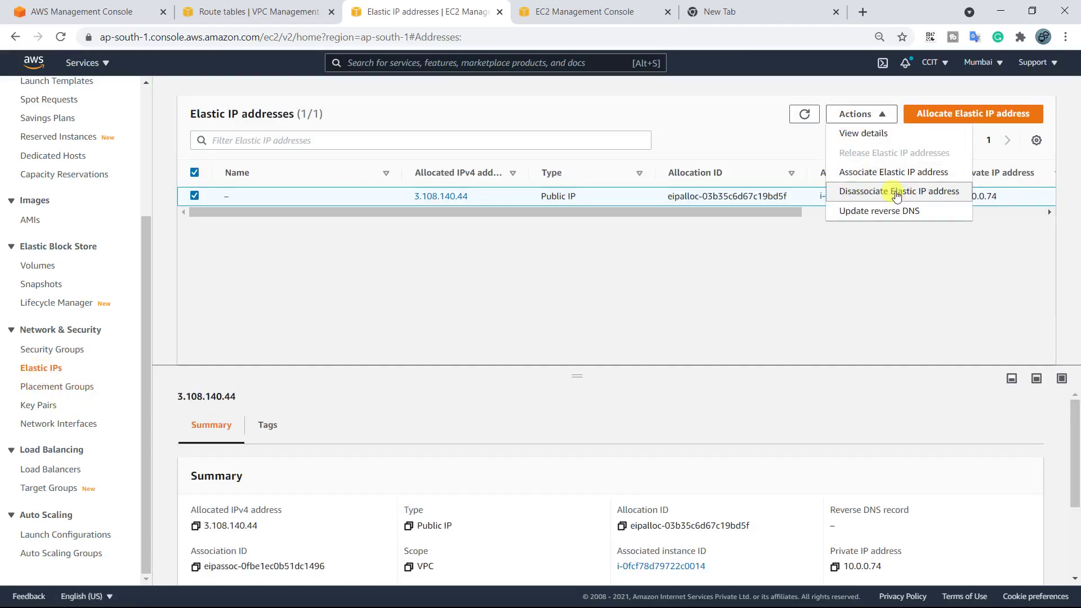
pyautogui.click(896, 194)
pyautogui.click(759, 469)
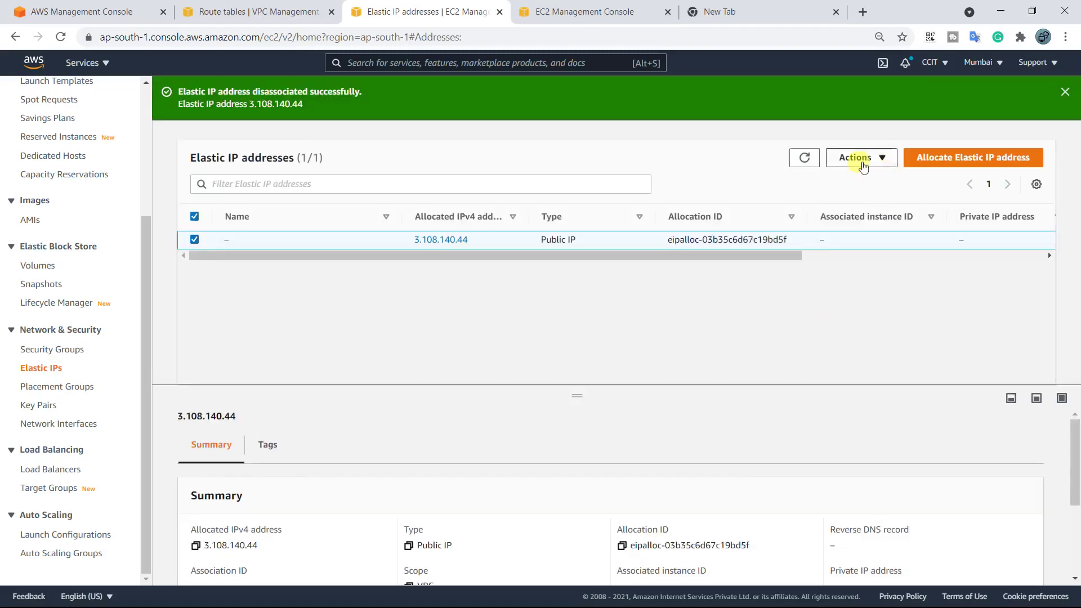
pyautogui.click(804, 157)
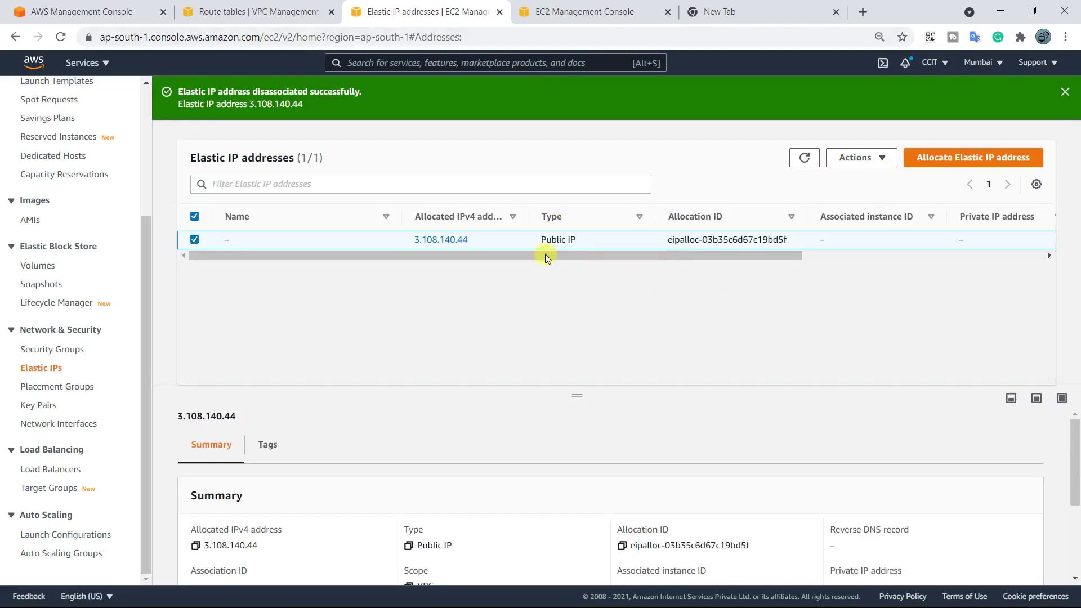
# Step: Open the instance list in the other EC2 browser tab and compare MyPublic EC2's public IPv4 address with the disassociated Elastic IP address
pyautogui.click(611, 6)
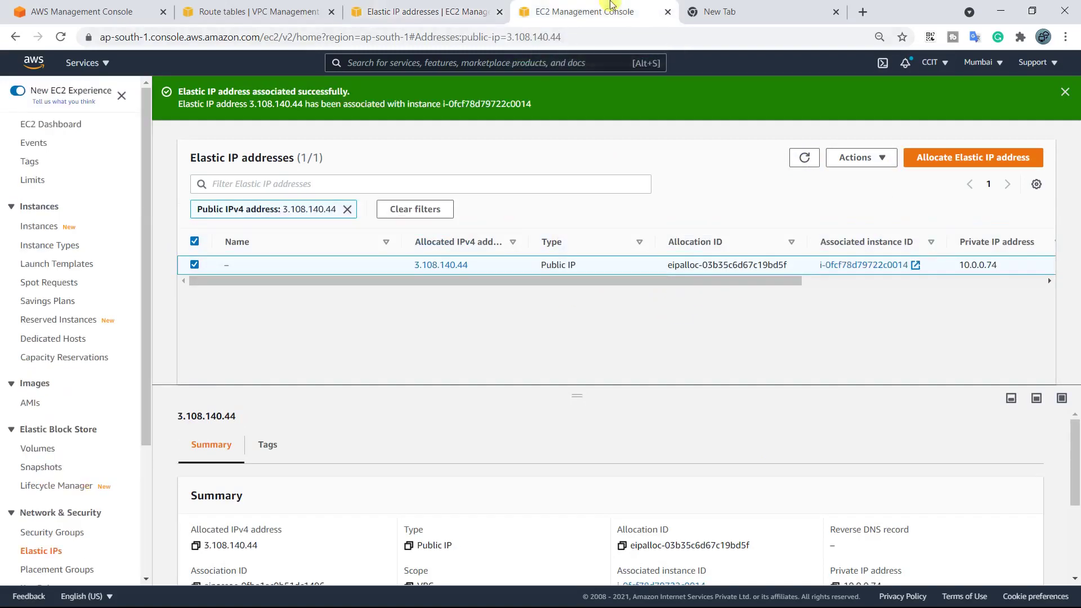
pyautogui.click(22, 231)
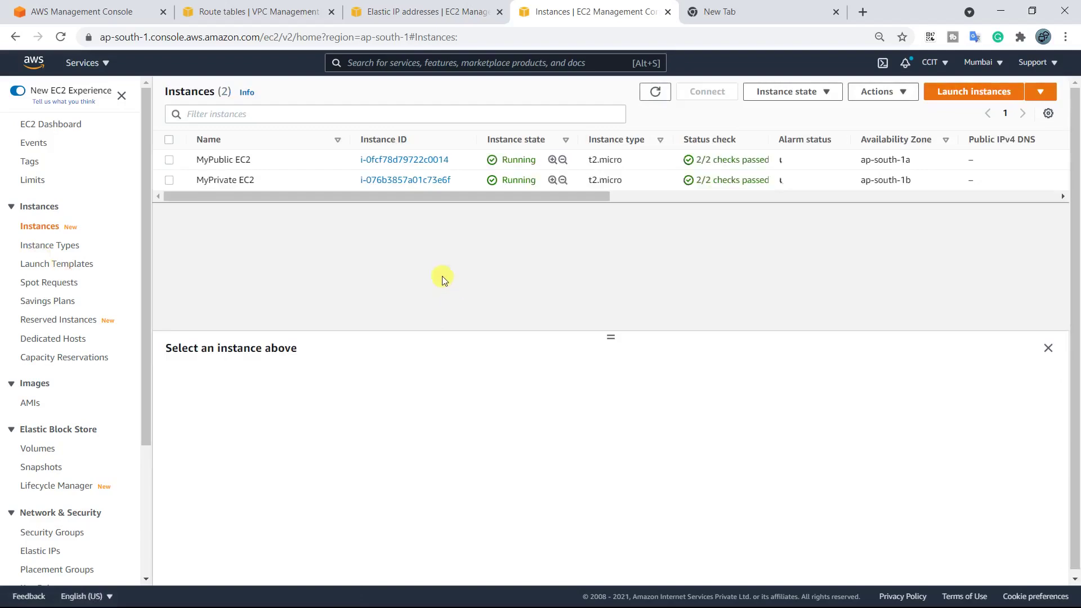
pyautogui.click(210, 159)
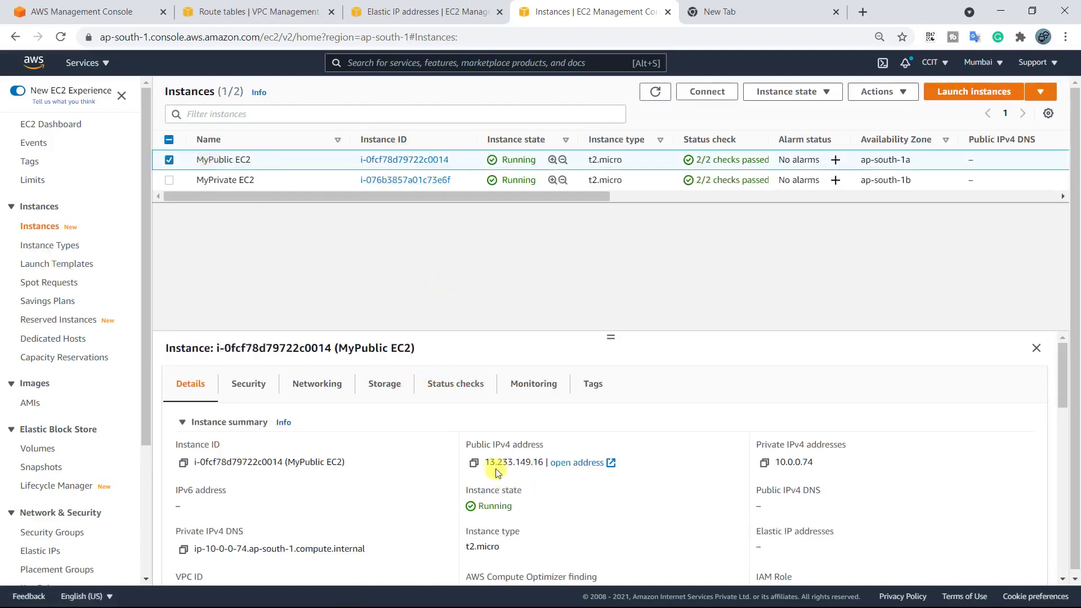
pyautogui.click(411, 12)
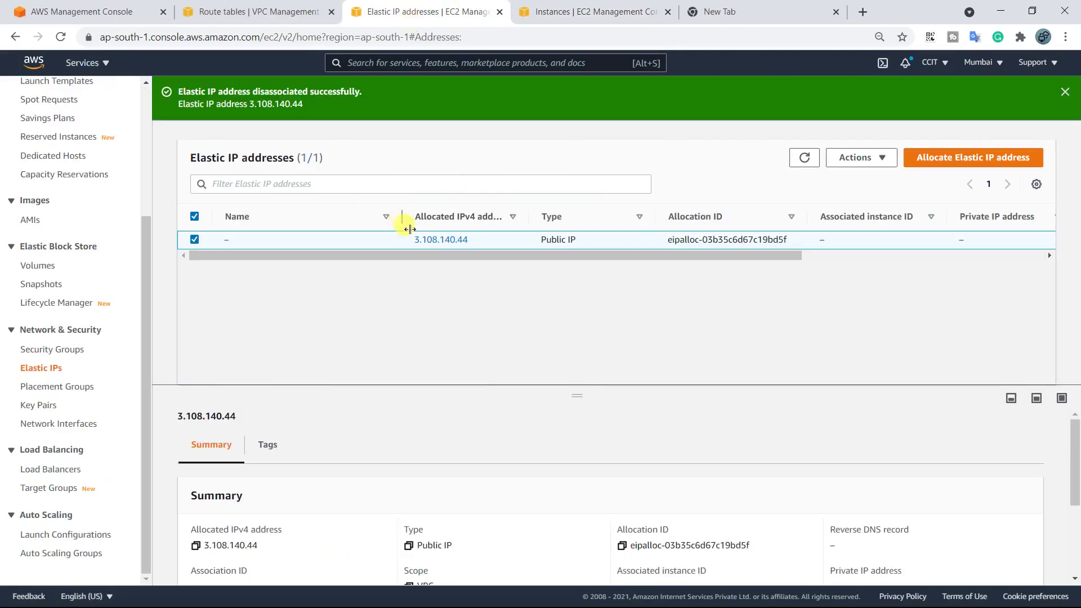
pyautogui.click(554, 11)
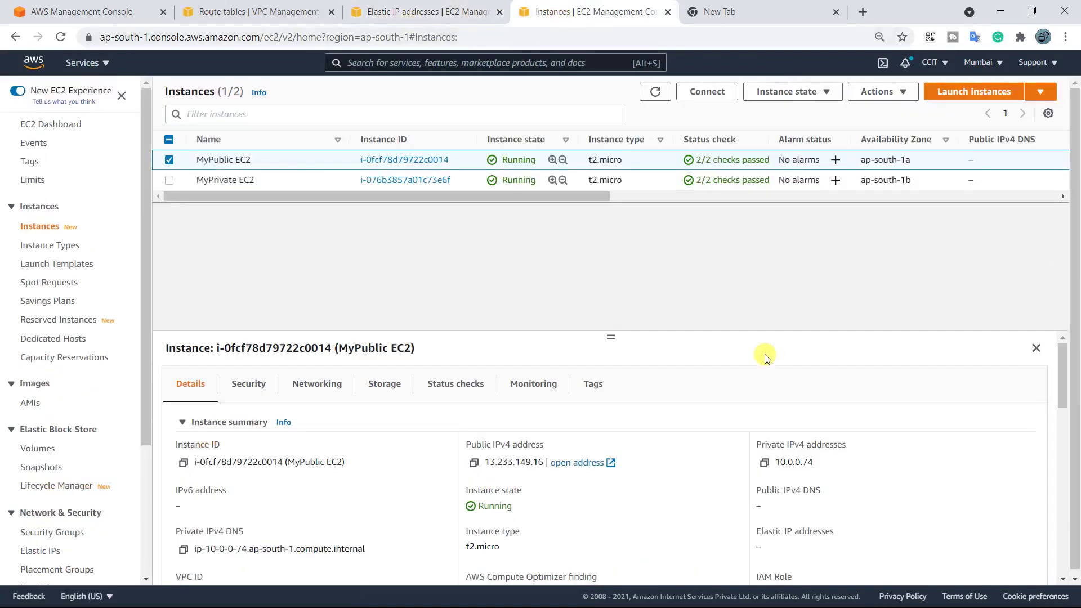
pyautogui.click(411, 12)
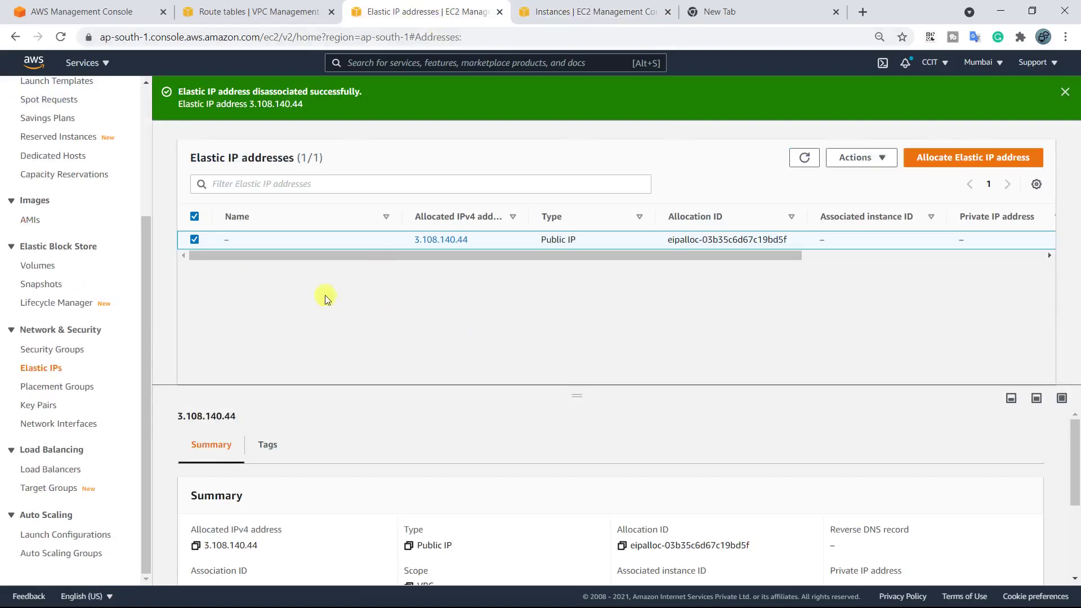
pyautogui.hotkey('ctrl', 'Tab')
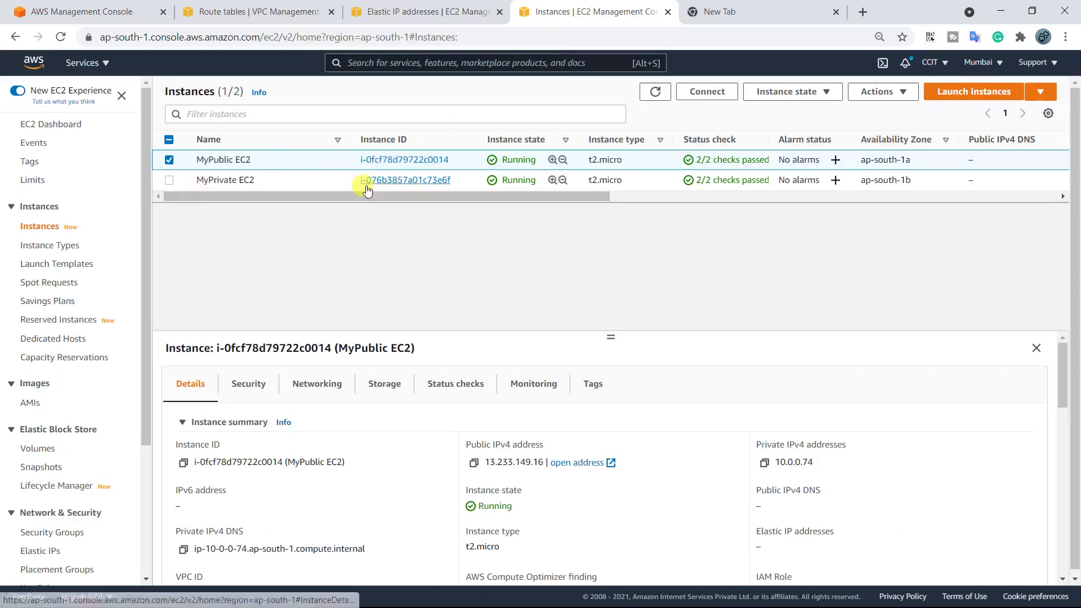
# Step: Release the Elastic IP address 3.108.140.44 back to Amazon's pool and refresh the Elastic IP list
pyautogui.click(420, 7)
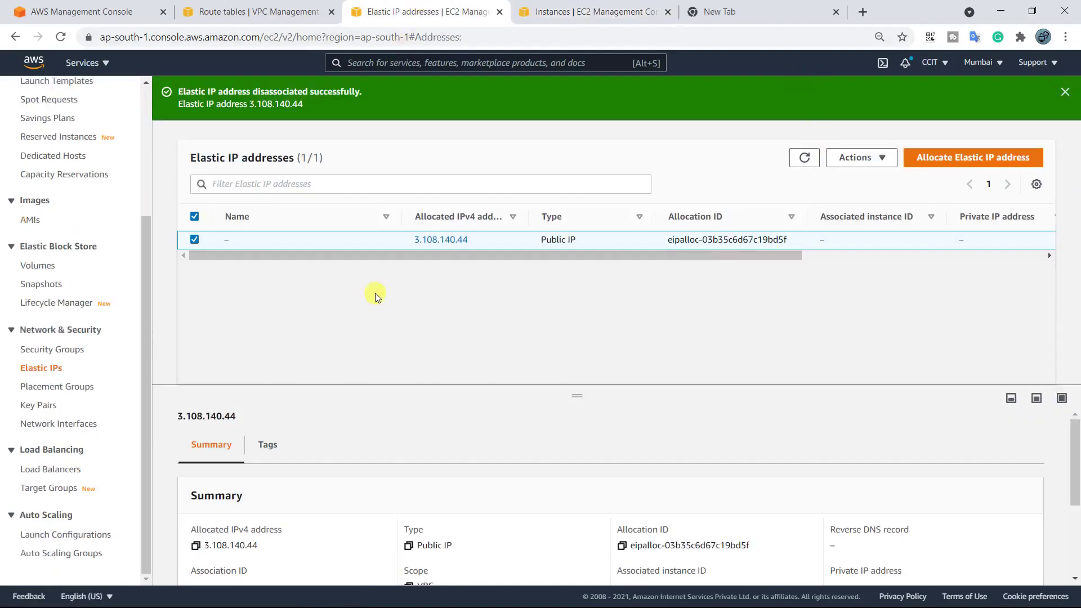
pyautogui.click(848, 162)
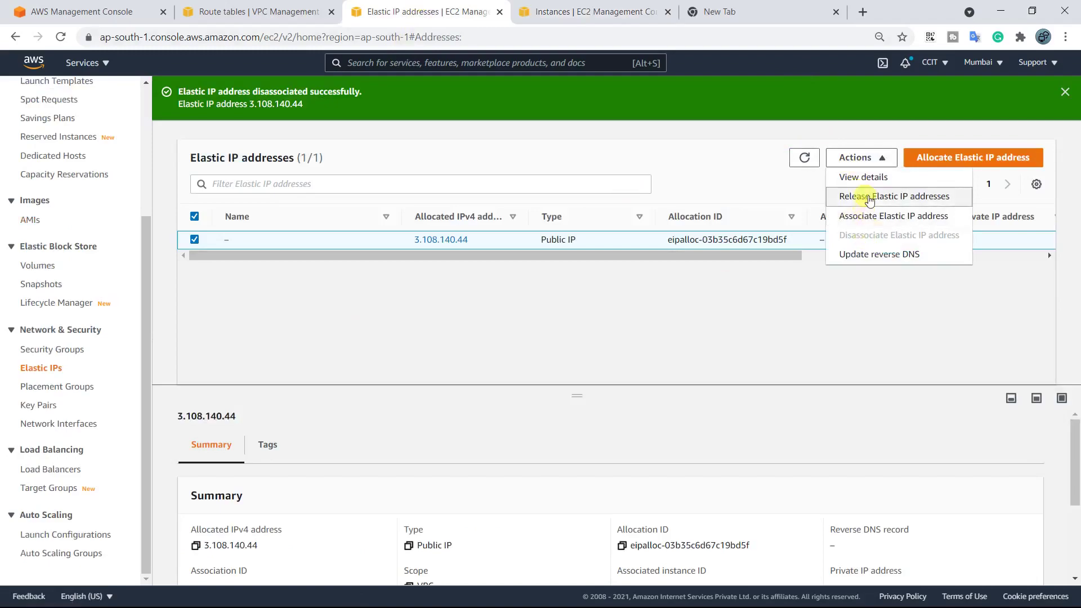
pyautogui.click(867, 196)
pyautogui.click(756, 392)
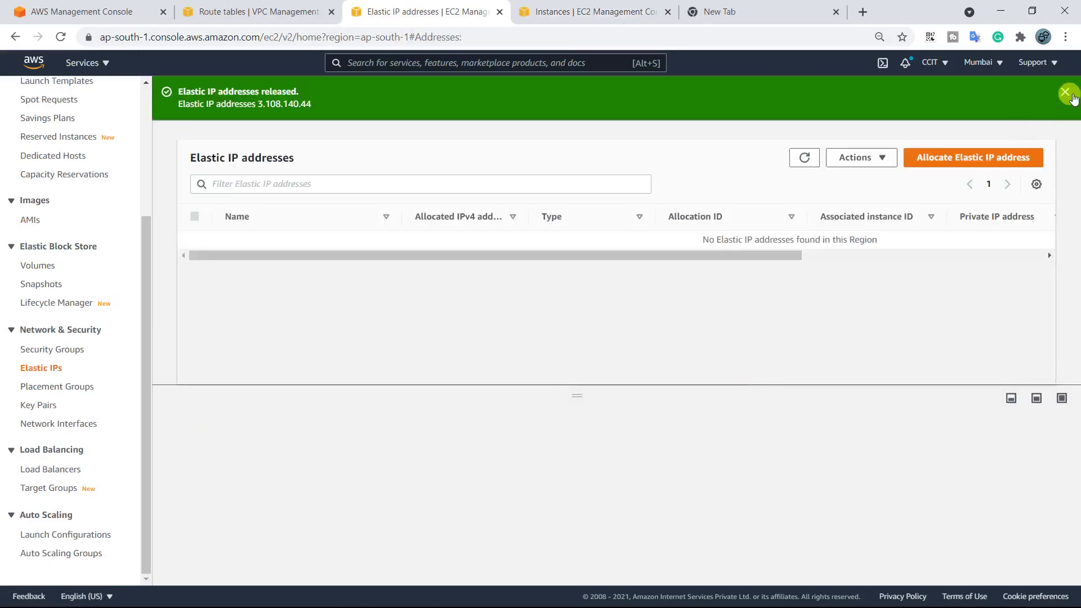
pyautogui.click(805, 115)
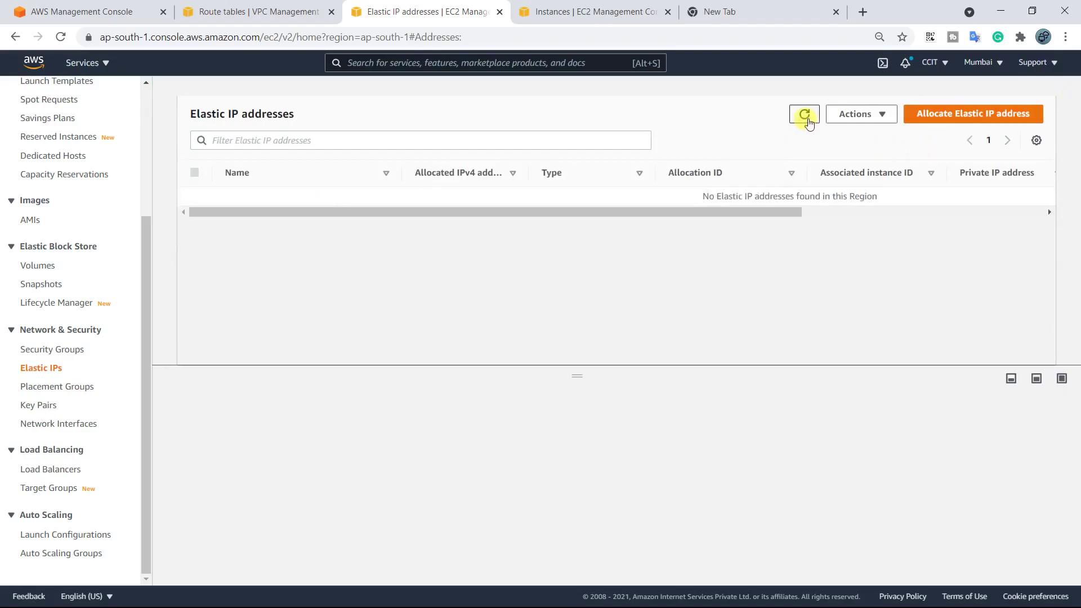